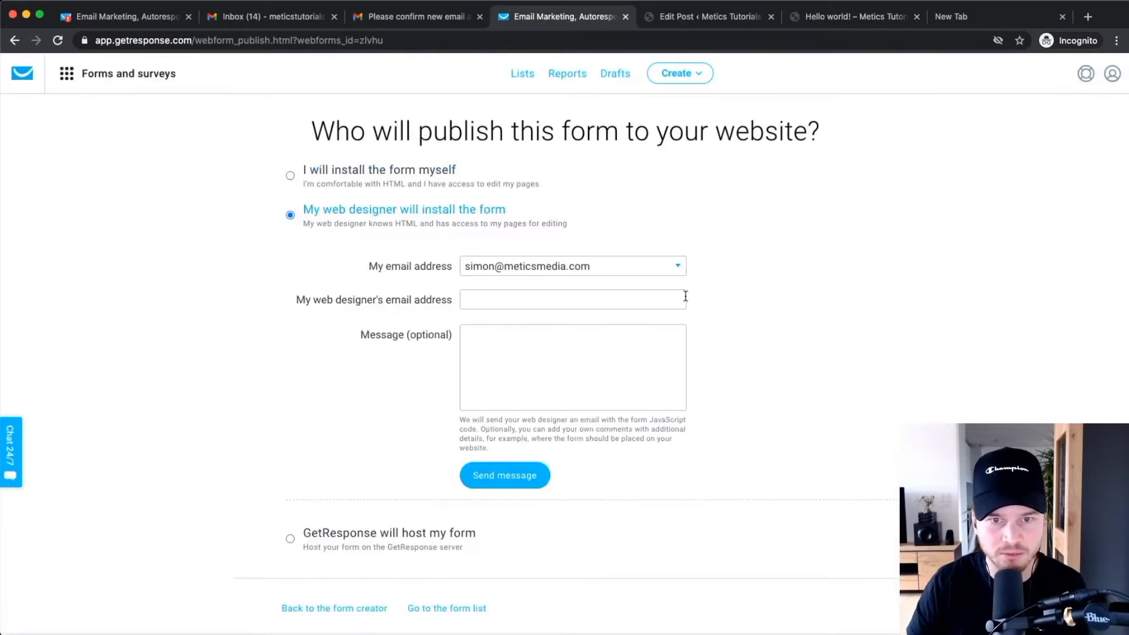
Get the form's self-install embed code, check the default list's two contacts, then return to the blog preview.
{"action": "left_click", "coordinate": [349, 168]}
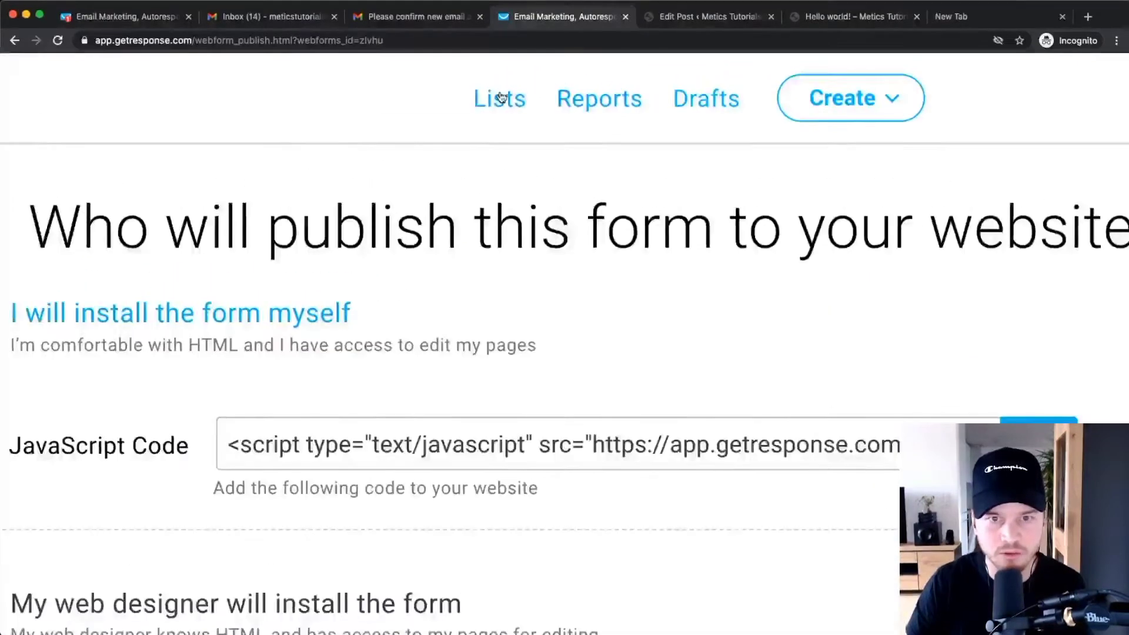
{"action": "left_click", "coordinate": [523, 74]}
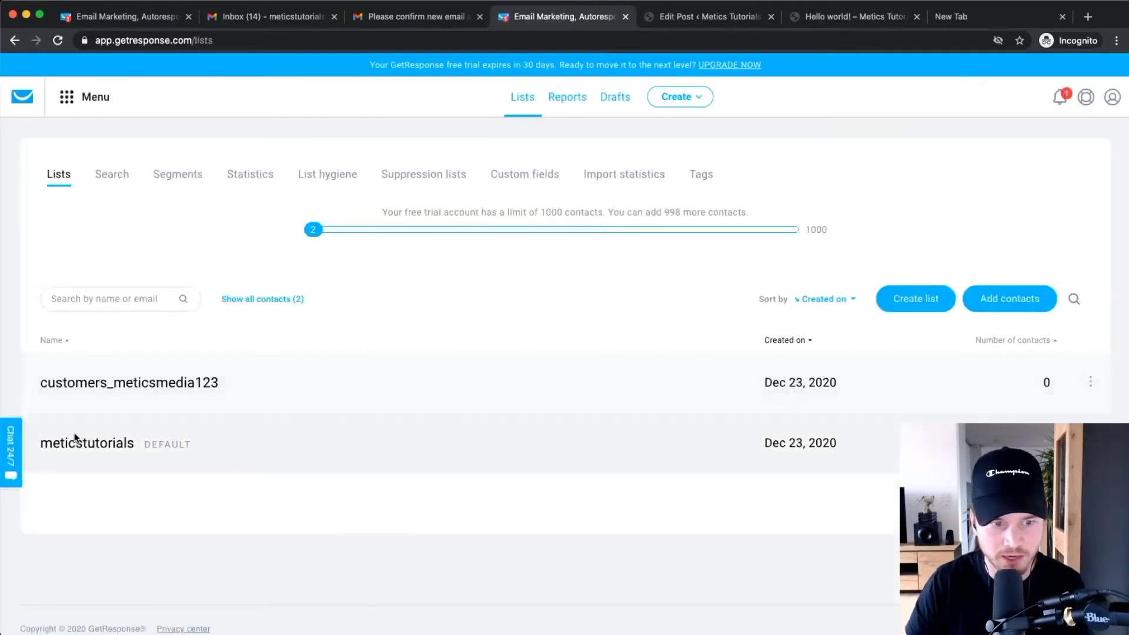
{"action": "left_click", "coordinate": [54, 441]}
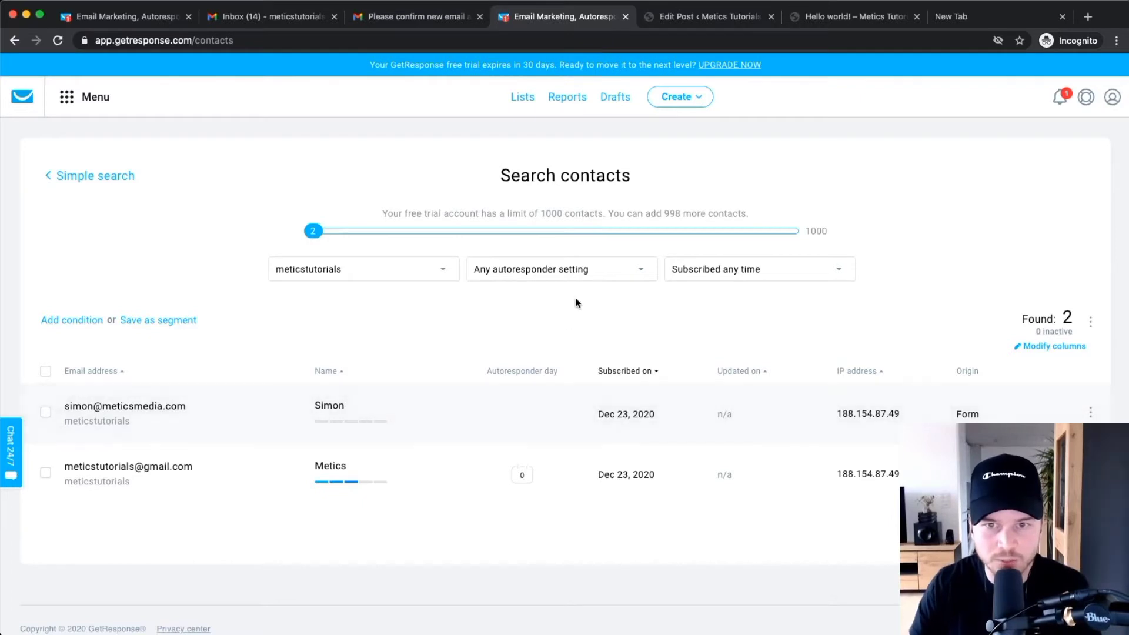
{"action": "left_click", "coordinate": [844, 20]}
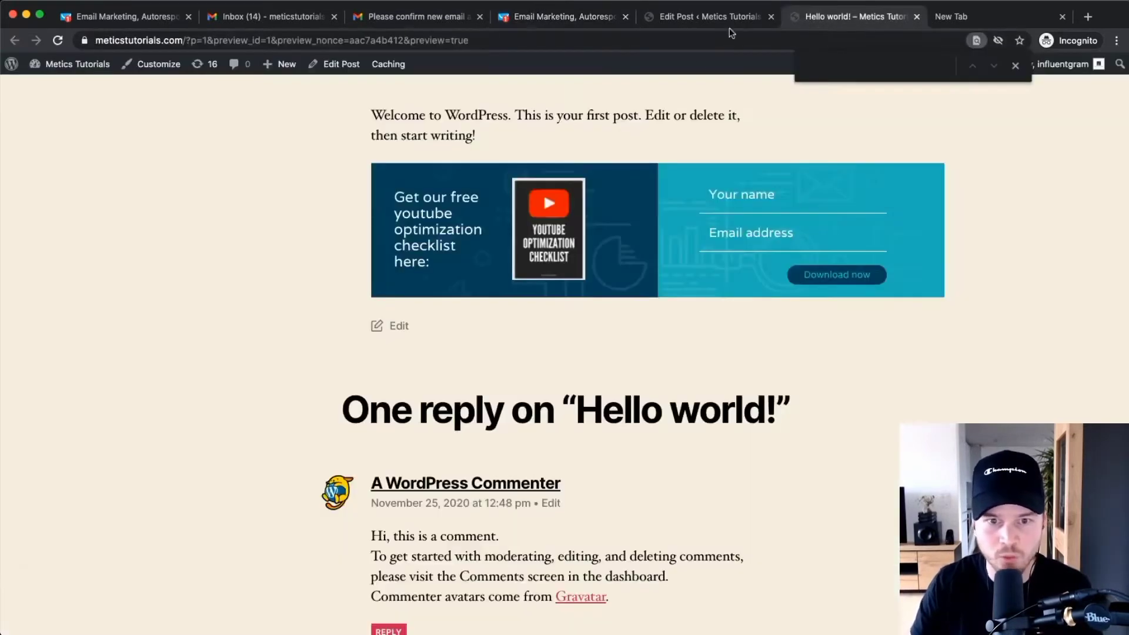
Open the theme Customizer's Widgets section with Footer #1 and Footer #2 shown in the preview.
{"action": "left_click", "coordinate": [670, 18]}
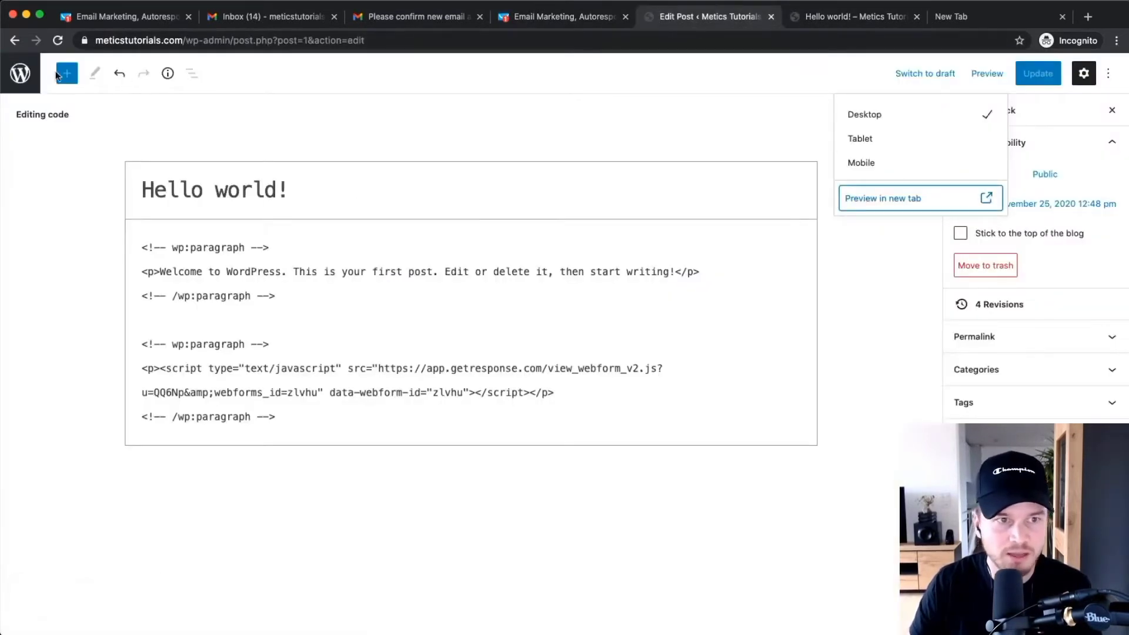
{"action": "left_click", "coordinate": [23, 76]}
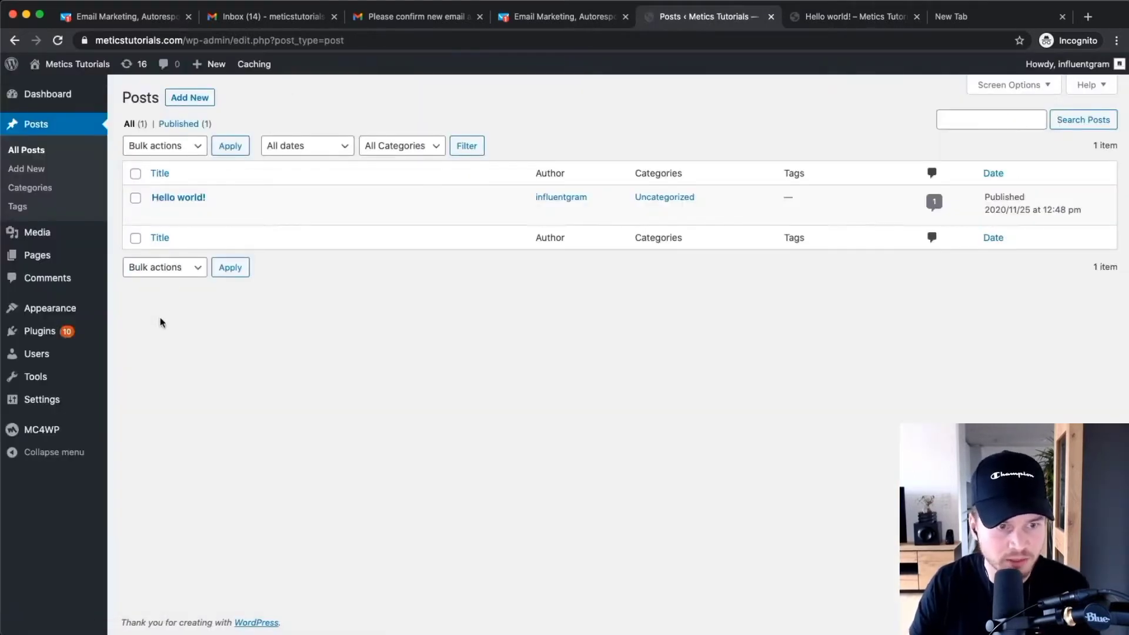
{"action": "left_click", "coordinate": [52, 312]}
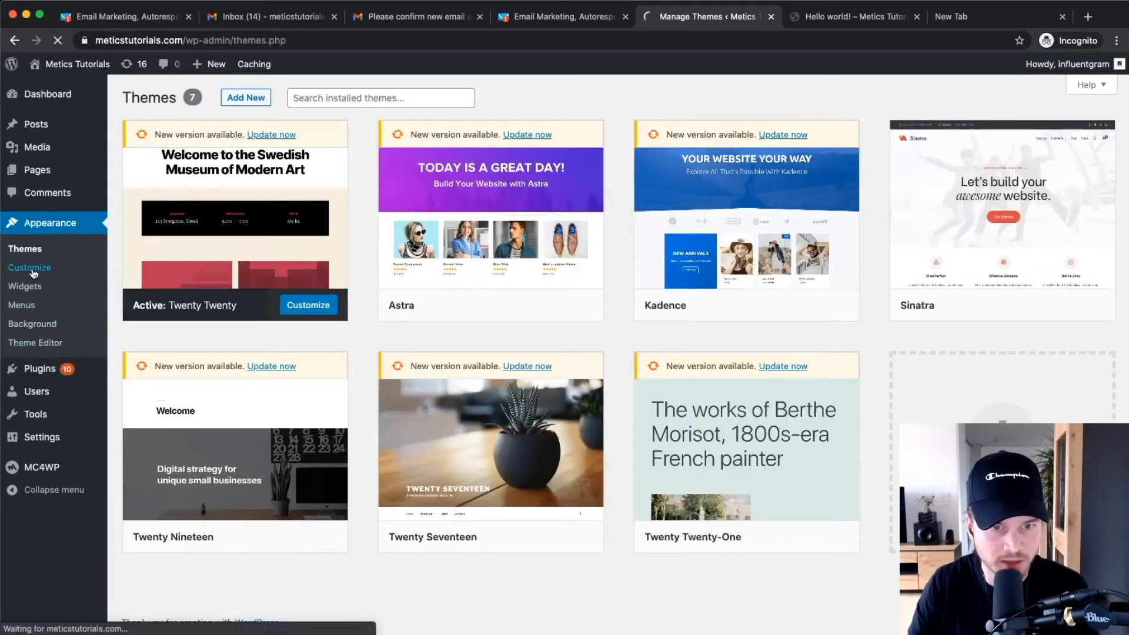
{"action": "left_click", "coordinate": [32, 271]}
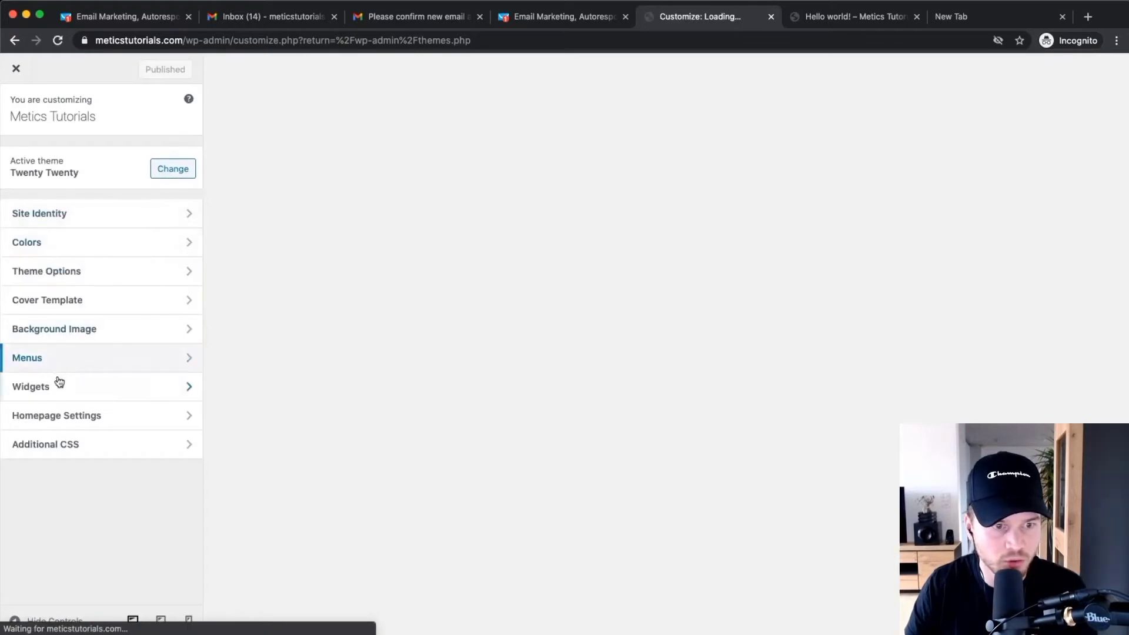
{"action": "left_click", "coordinate": [58, 383]}
{"action": "scroll", "coordinate": [239, 263], "scroll_direction": "down", "scroll_amount": 9}
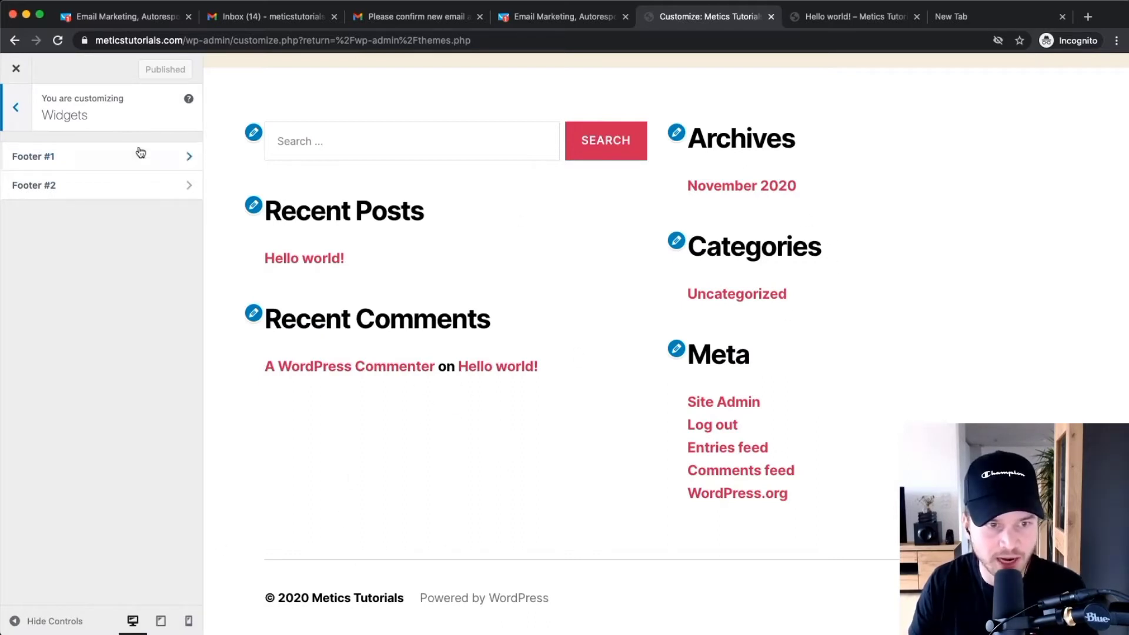
Add a Custom HTML widget containing the GetResponse embed script to Footer #1 and publish.
{"action": "left_click", "coordinate": [122, 164]}
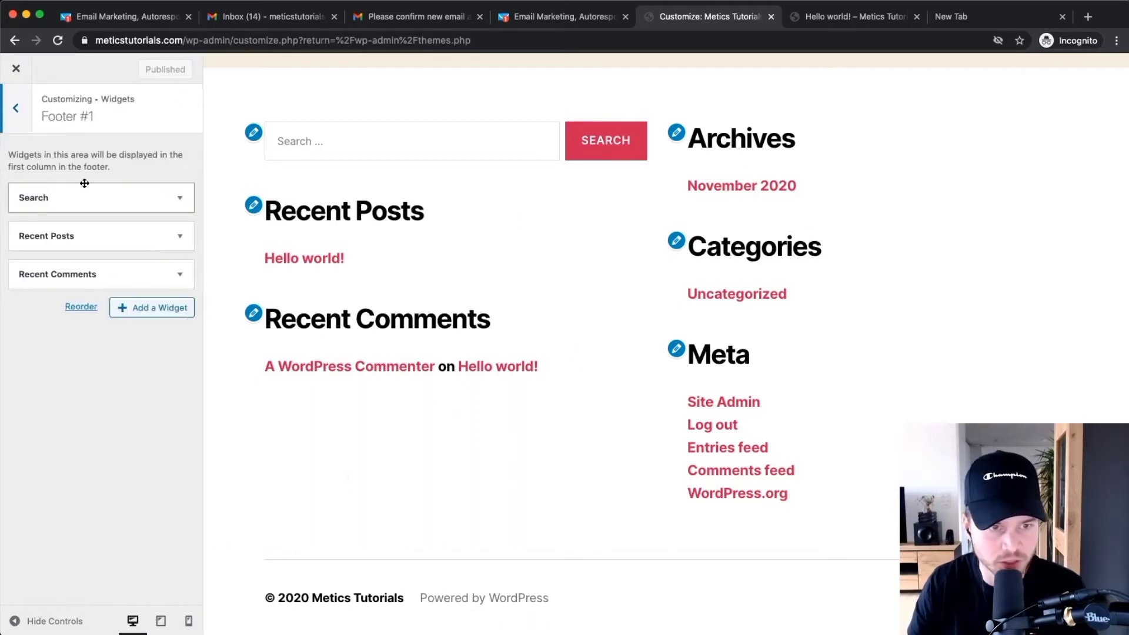
{"action": "left_click", "coordinate": [146, 310]}
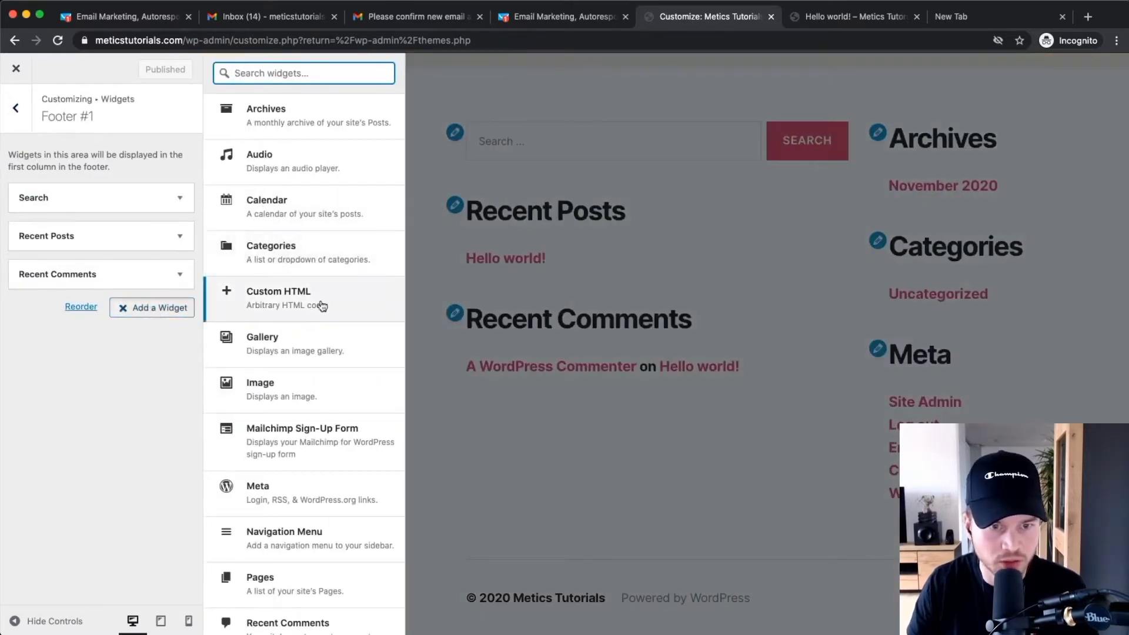
{"action": "left_click", "coordinate": [279, 291]}
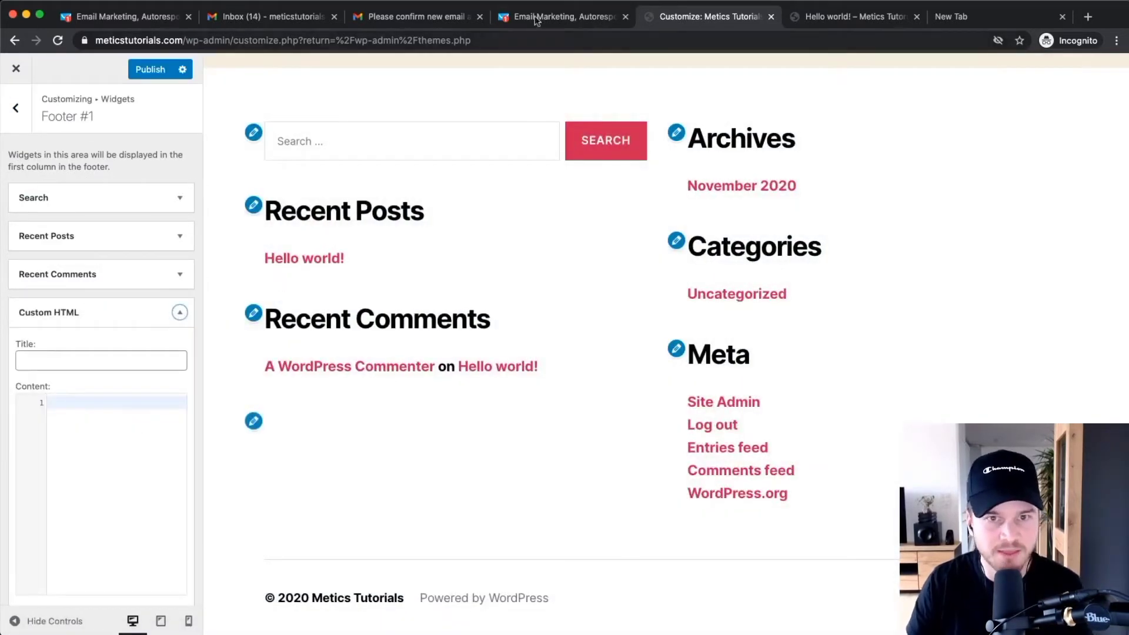
{"action": "key", "text": "super+v"}
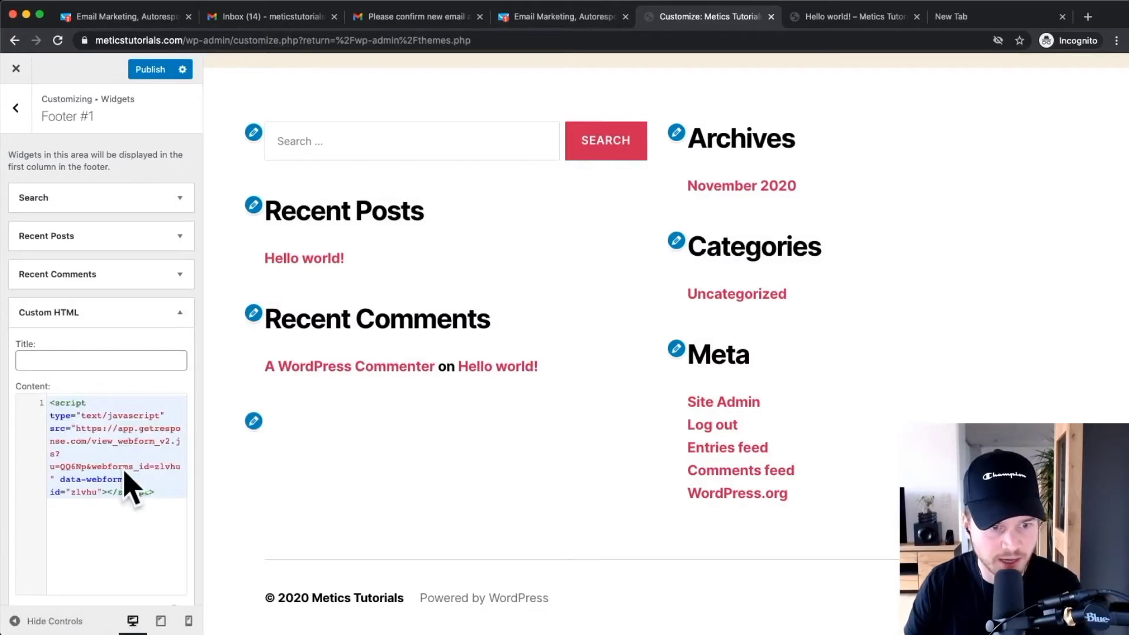
{"action": "scroll", "coordinate": [105, 494], "scroll_direction": "down", "scroll_amount": 2}
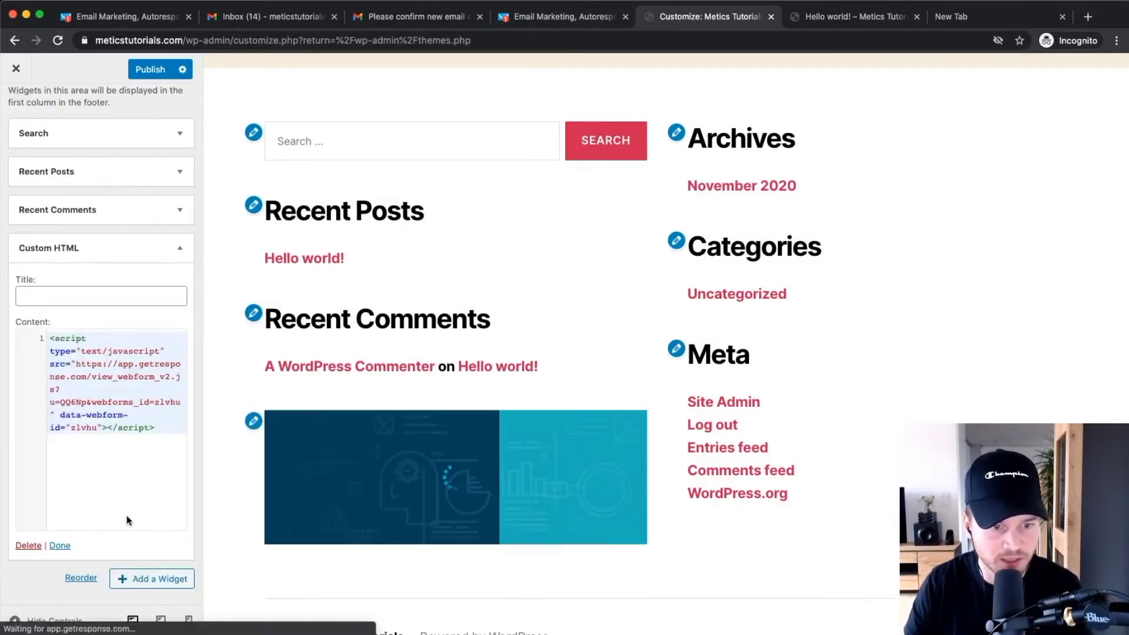
{"action": "left_click", "coordinate": [134, 582]}
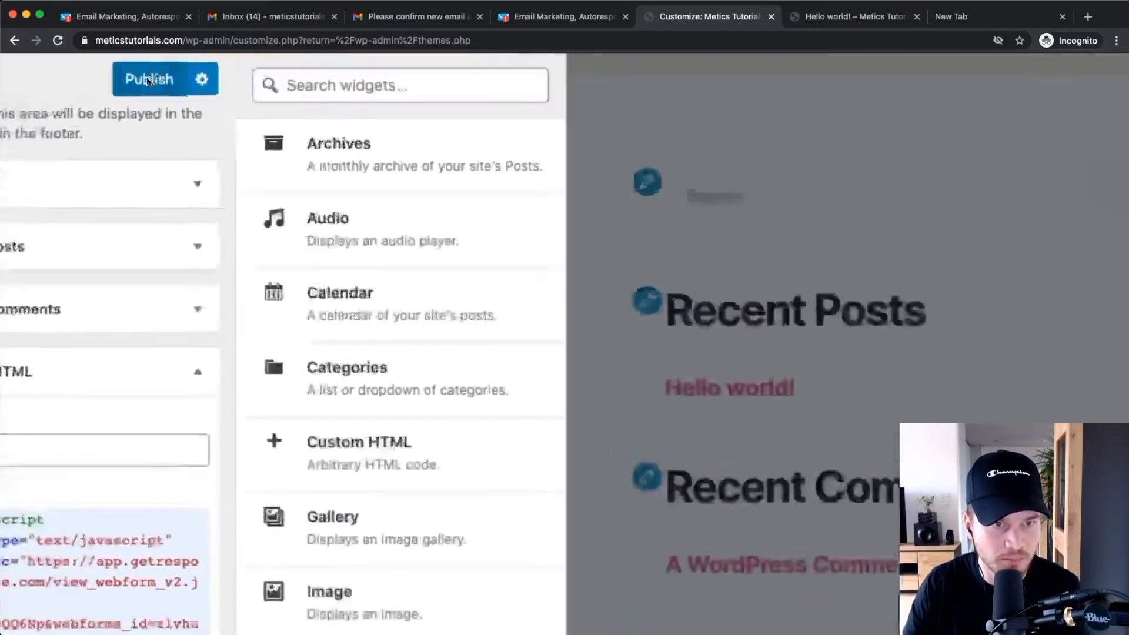
{"action": "left_click", "coordinate": [148, 79]}
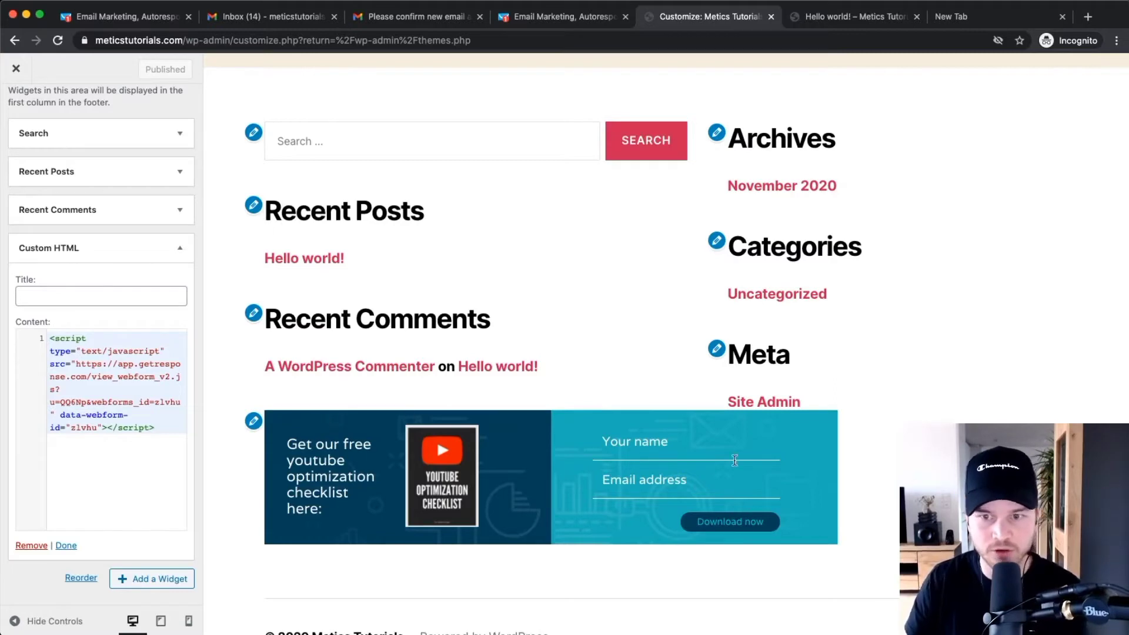
{"action": "scroll", "coordinate": [1093, 204], "scroll_direction": "up", "scroll_amount": 1}
{"action": "scroll", "coordinate": [1098, 215], "scroll_direction": "up", "scroll_amount": 3}
{"action": "scroll", "coordinate": [1087, 249], "scroll_direction": "down", "scroll_amount": 3}
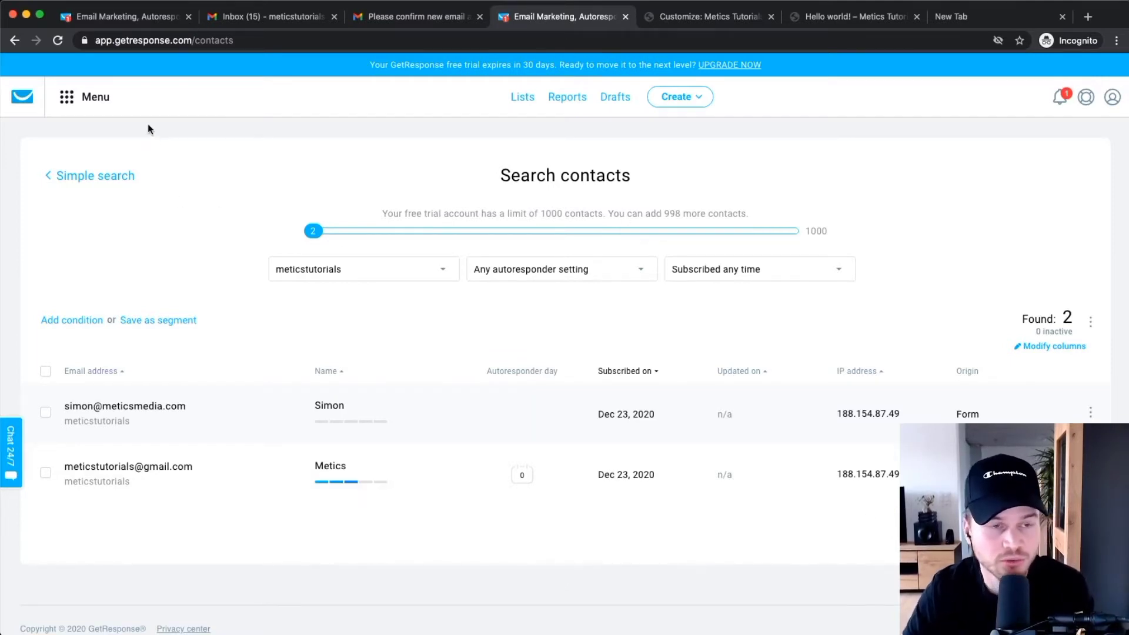
Go to Conversion funnel from the menu and start creating a new funnel.
{"action": "left_click", "coordinate": [73, 100]}
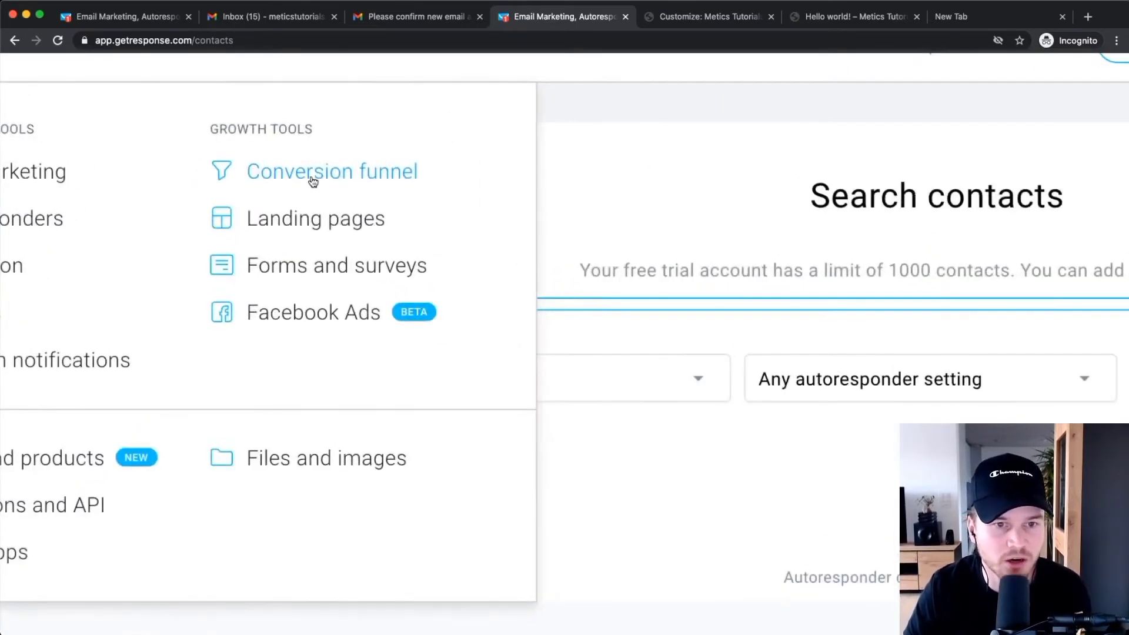
{"action": "left_click", "coordinate": [312, 180]}
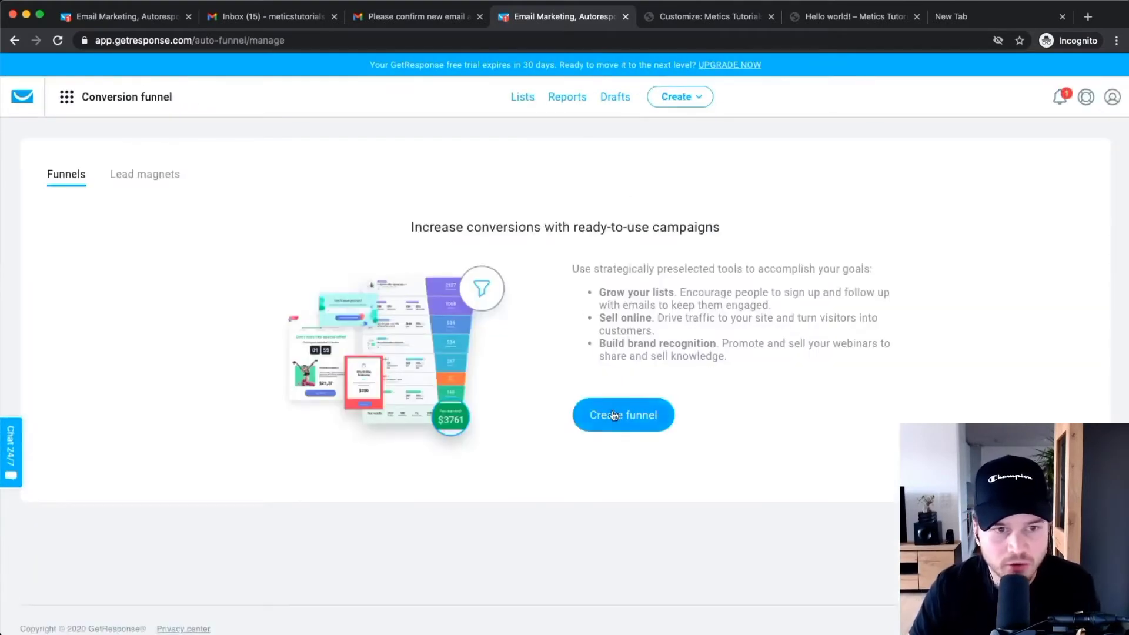
{"action": "left_click", "coordinate": [611, 411]}
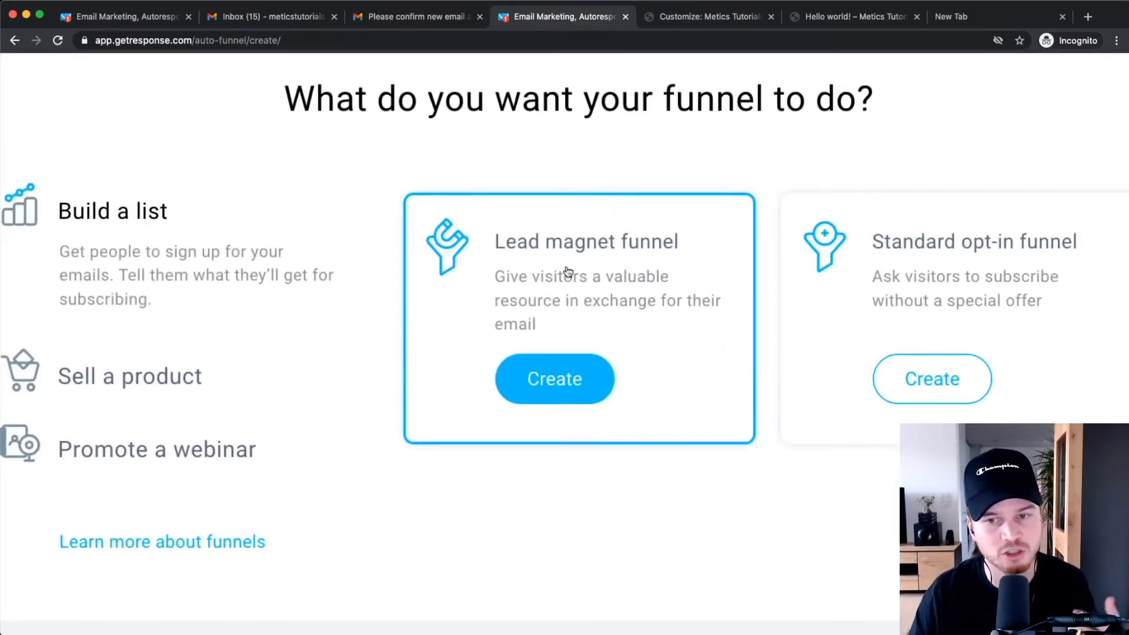
Compare the sales and webinar funnel types, then start a Lead magnet funnel under Build a list.
{"action": "scroll", "coordinate": [567, 271], "scroll_direction": "right", "scroll_amount": 5}
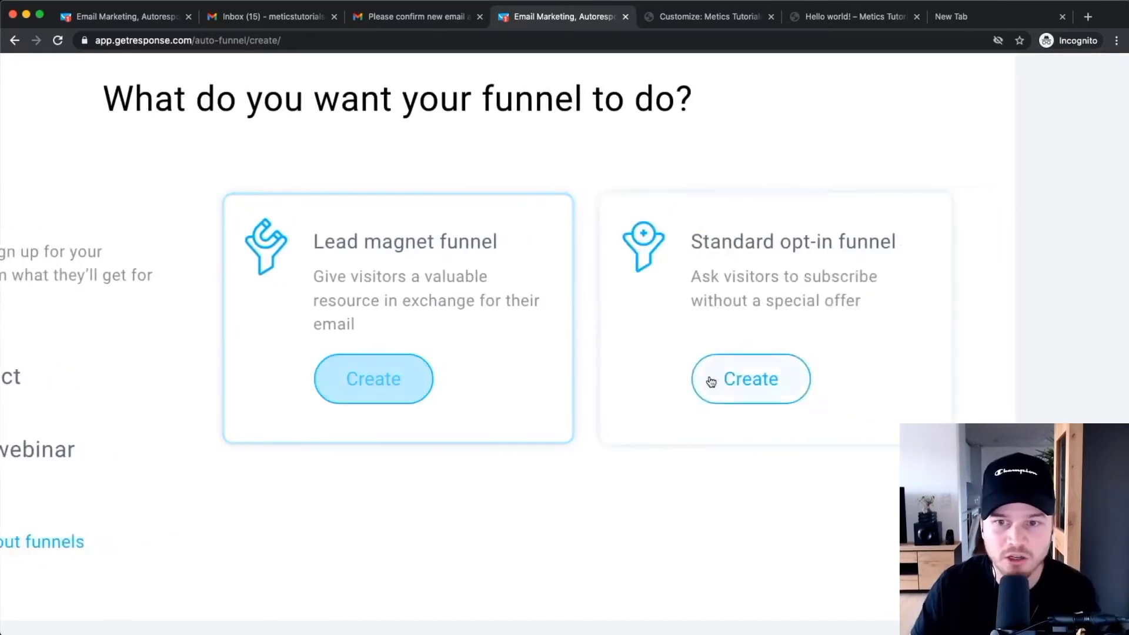
{"action": "scroll", "coordinate": [782, 329], "scroll_direction": "right", "scroll_amount": 3}
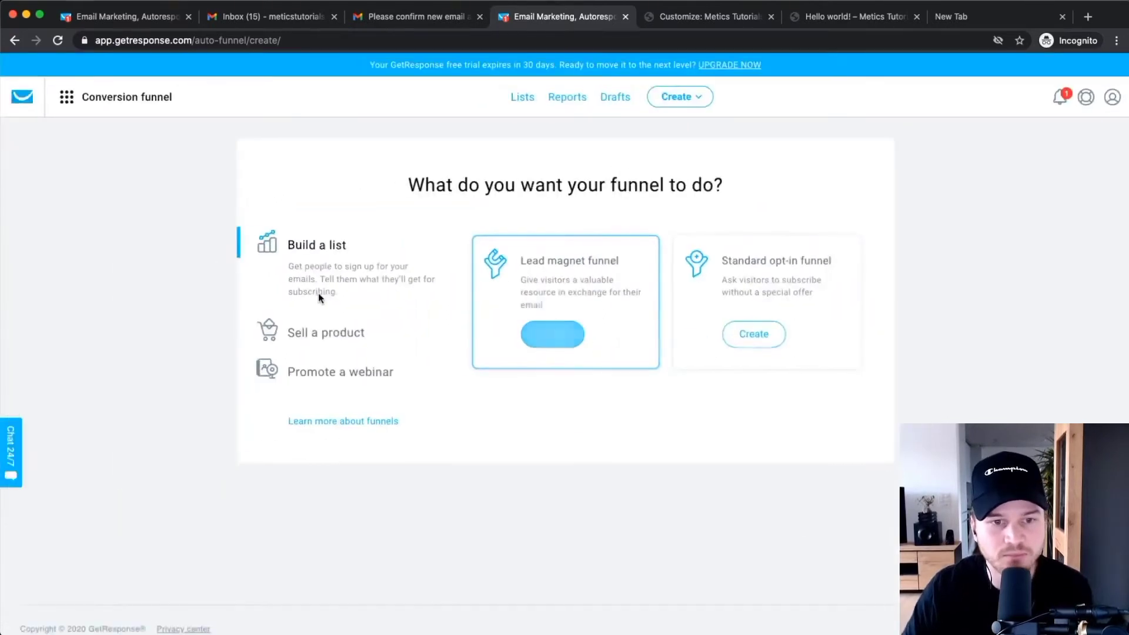
{"action": "left_click", "coordinate": [310, 336]}
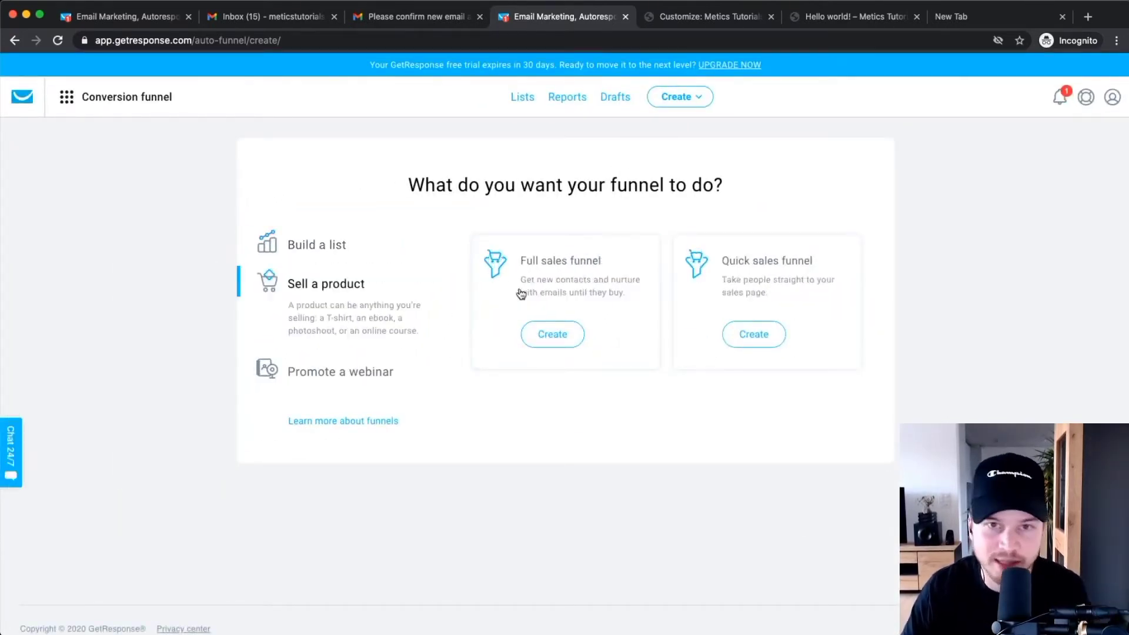
{"action": "left_click", "coordinate": [328, 371]}
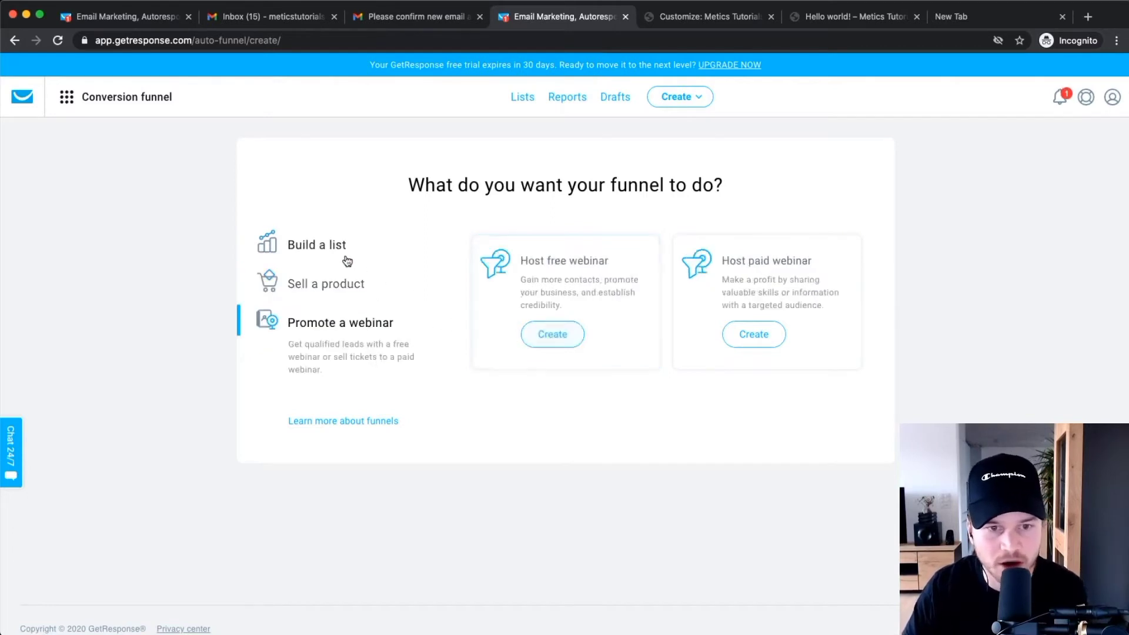
{"action": "left_click", "coordinate": [323, 247]}
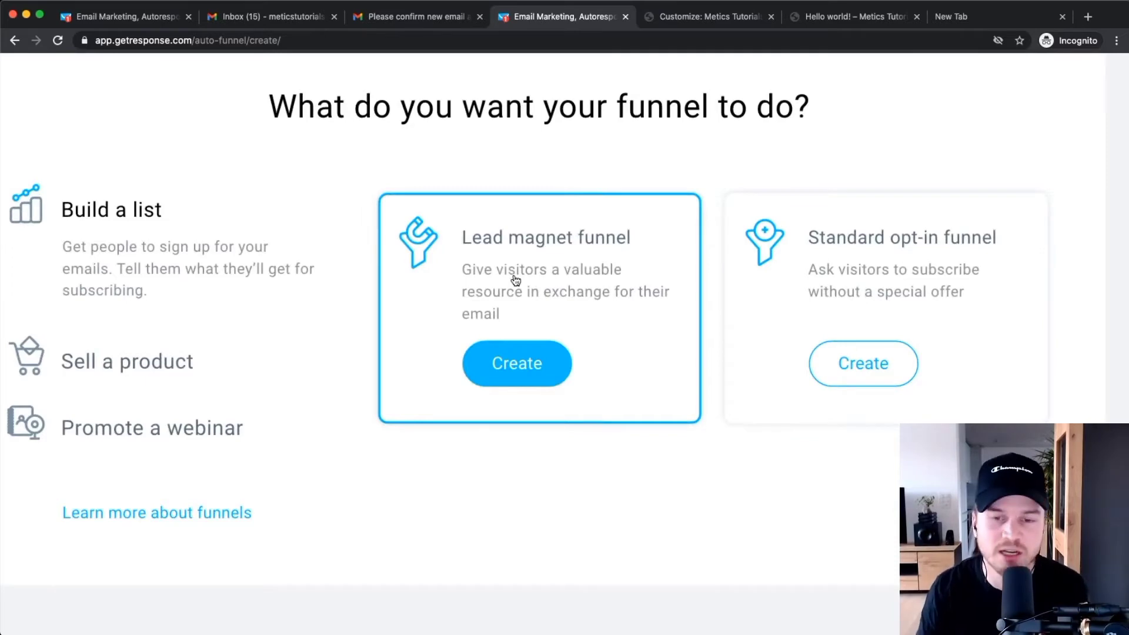
{"action": "scroll", "coordinate": [516, 280], "scroll_direction": "down", "scroll_amount": 4}
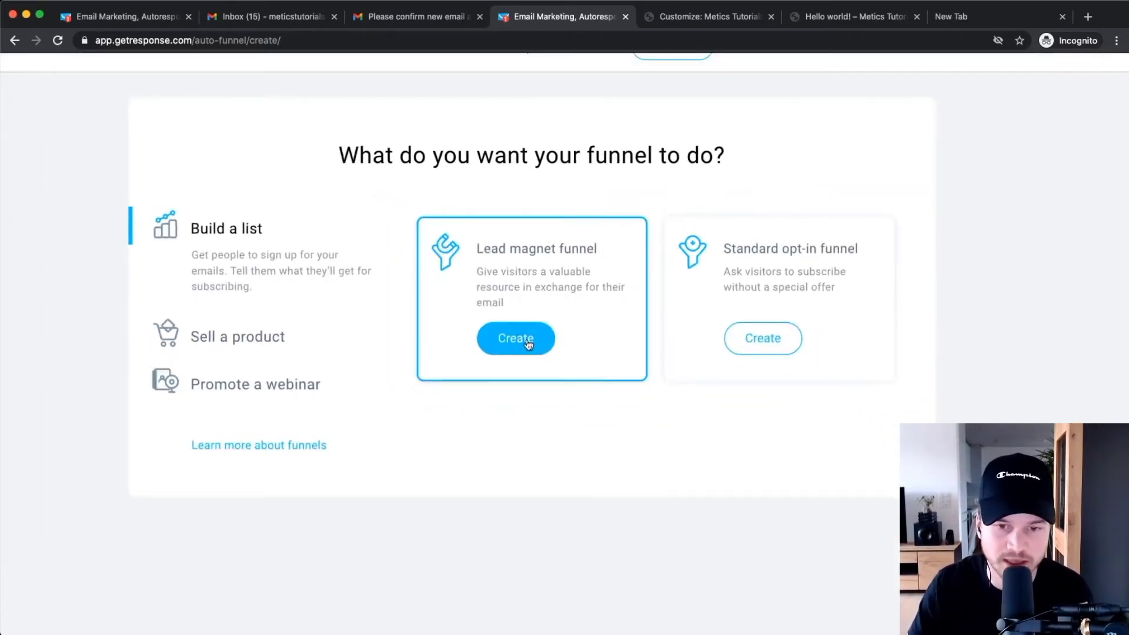
{"action": "scroll", "coordinate": [564, 299], "scroll_direction": "up", "scroll_amount": 4}
{"action": "left_click", "coordinate": [497, 356]}
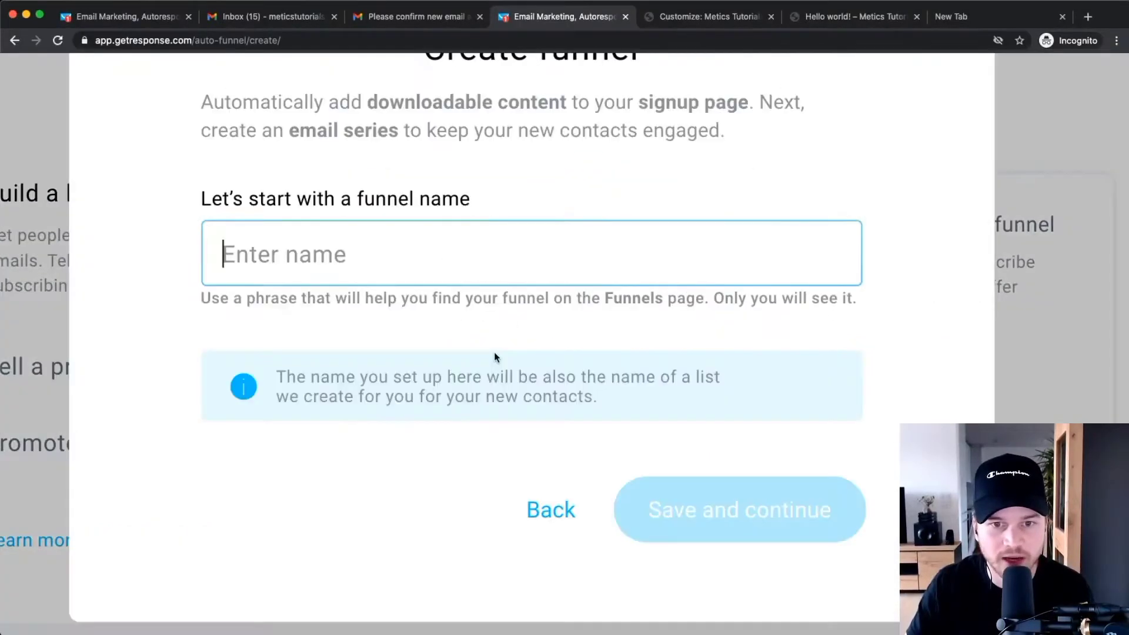
Name the funnel 'Youtube Checklist' and save it.
{"action": "scroll", "coordinate": [494, 352], "scroll_direction": "down", "scroll_amount": 4}
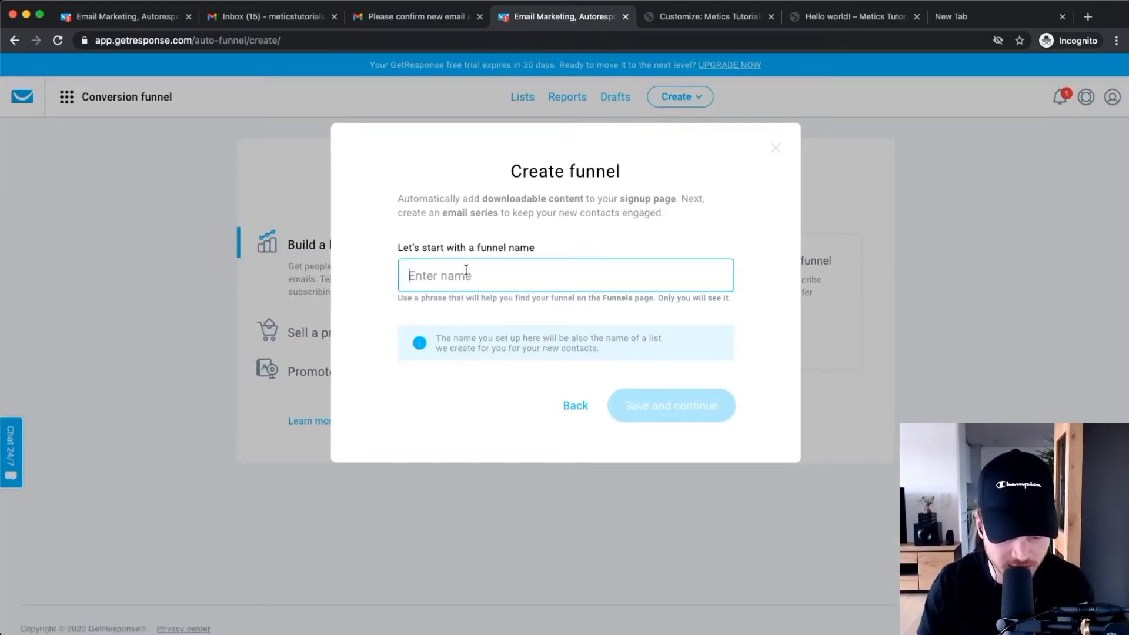
{"action": "type", "text": "Youb"}
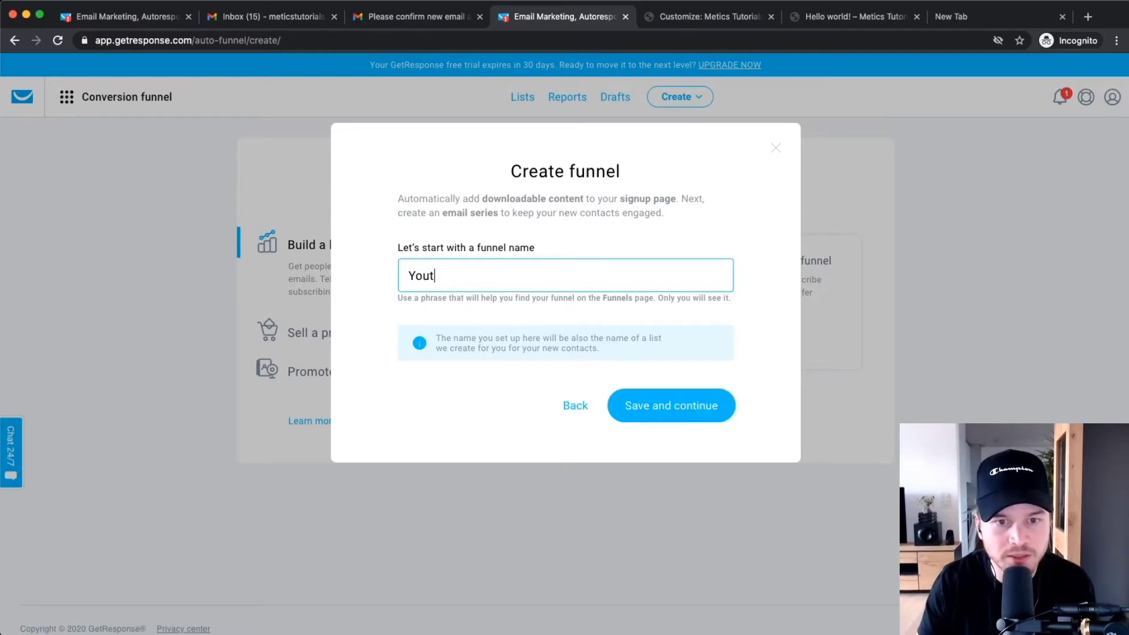
{"action": "type", "text": "ube O Checklist"}
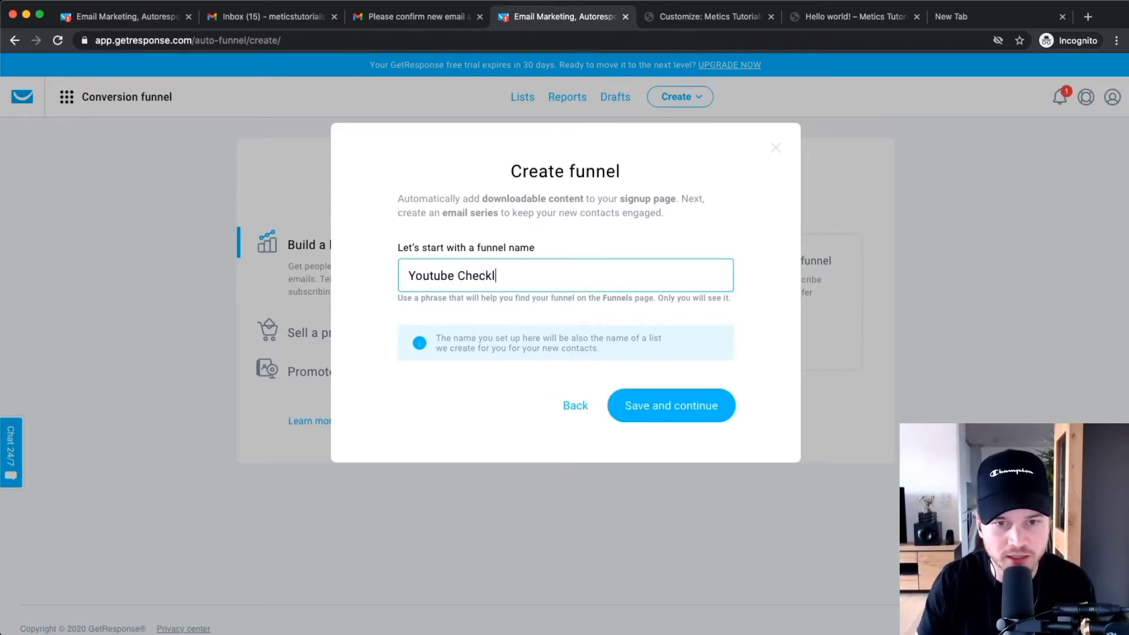
{"action": "left_click", "coordinate": [634, 405]}
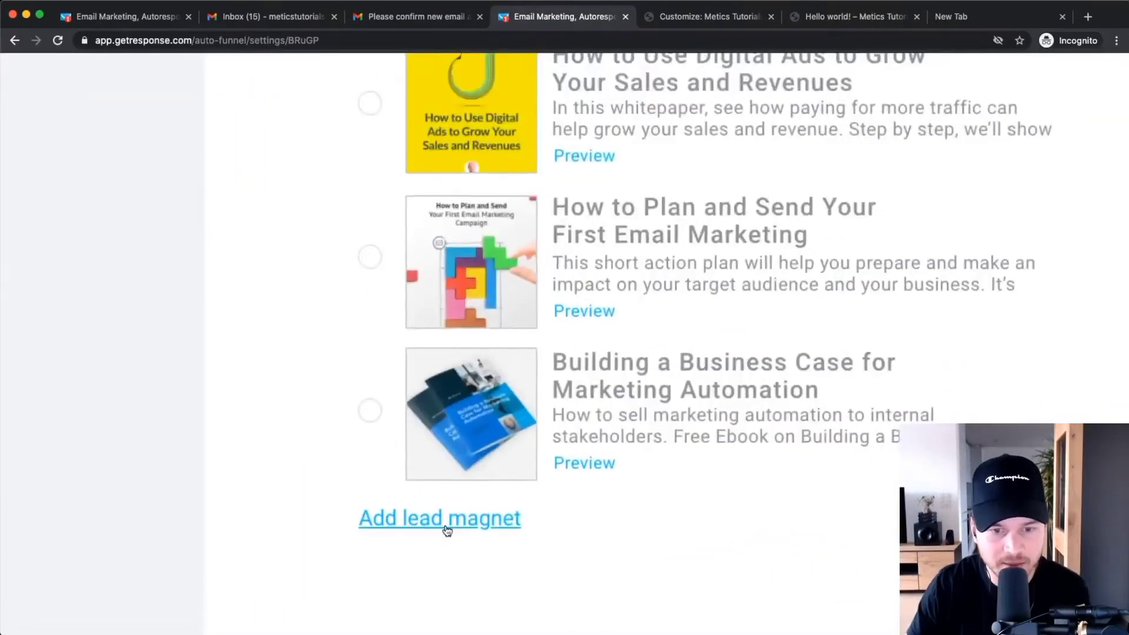
Add a new lead magnet named 'Youtube Checklist' with description 'Learn how to rank #1 on youtube.'.
{"action": "left_click", "coordinate": [438, 528]}
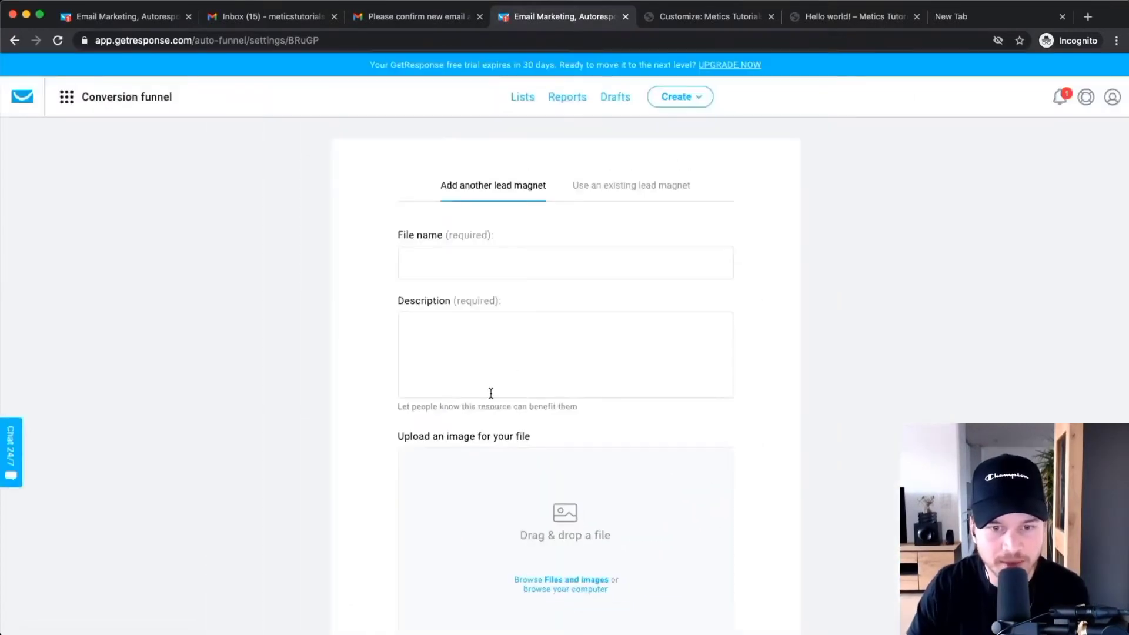
{"action": "left_click", "coordinate": [444, 265]}
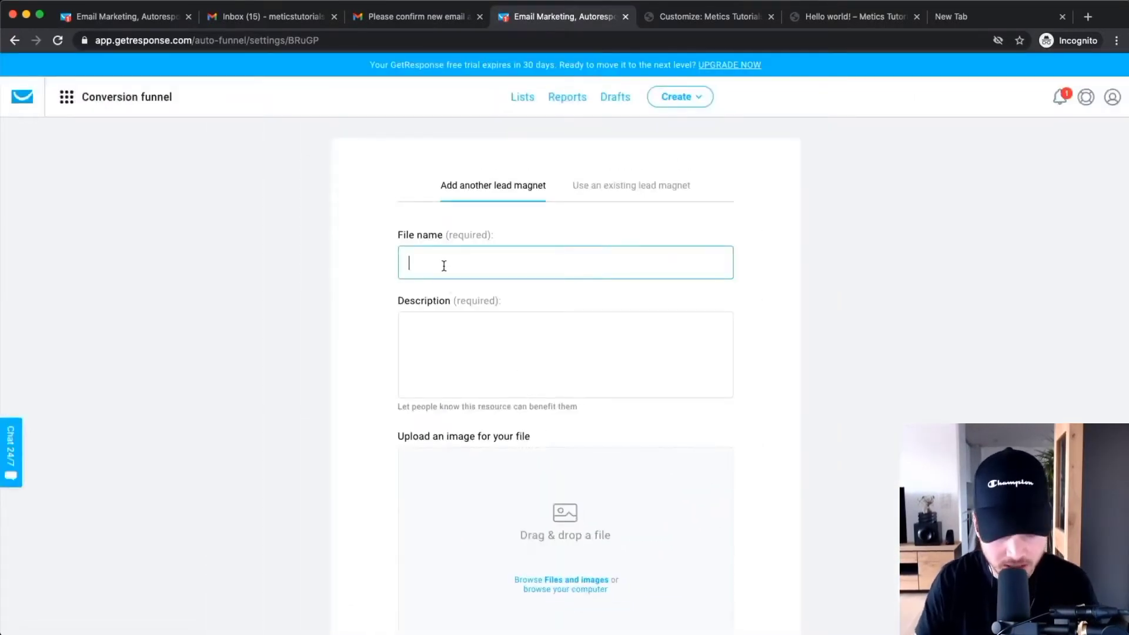
{"action": "type", "text": "Youtube Checklist"}
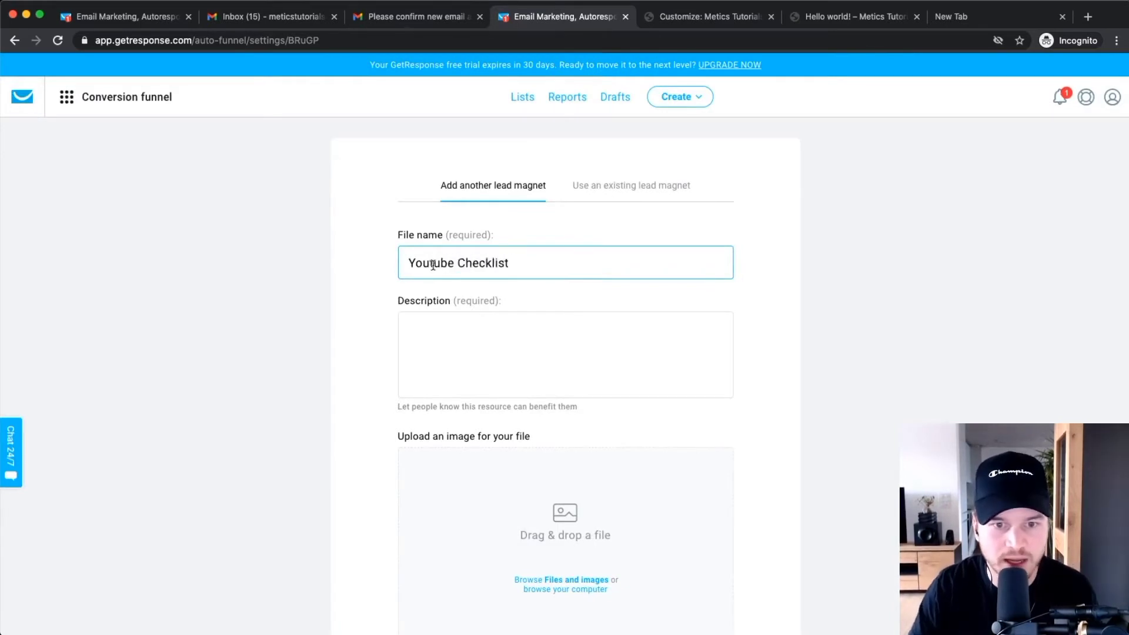
{"action": "left_click", "coordinate": [464, 343]}
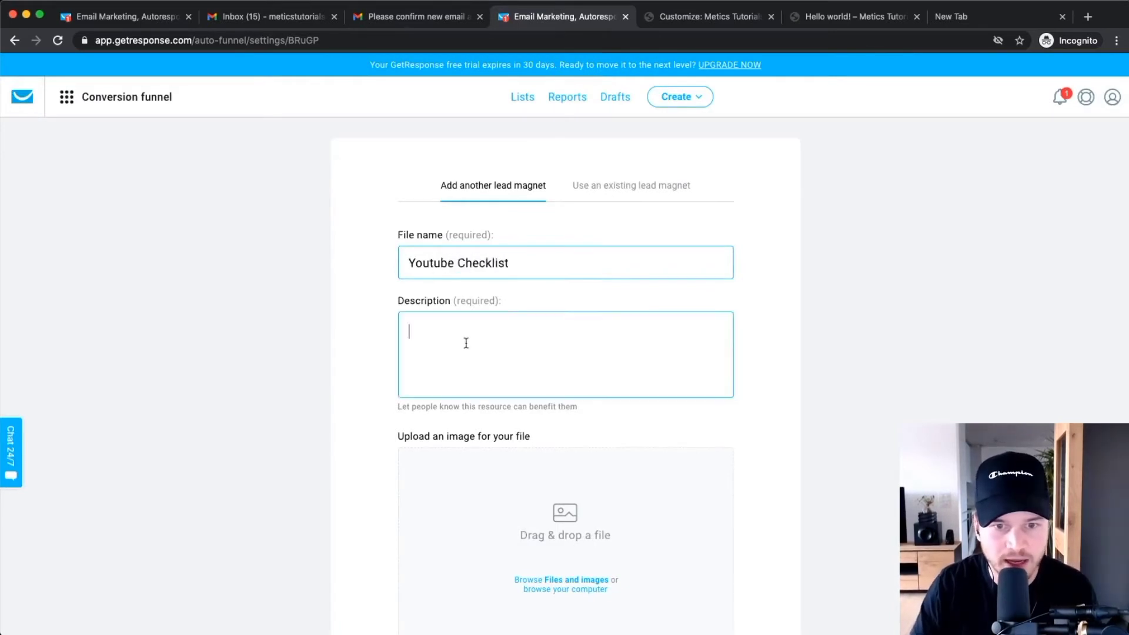
{"action": "type", "text": "Lea"}
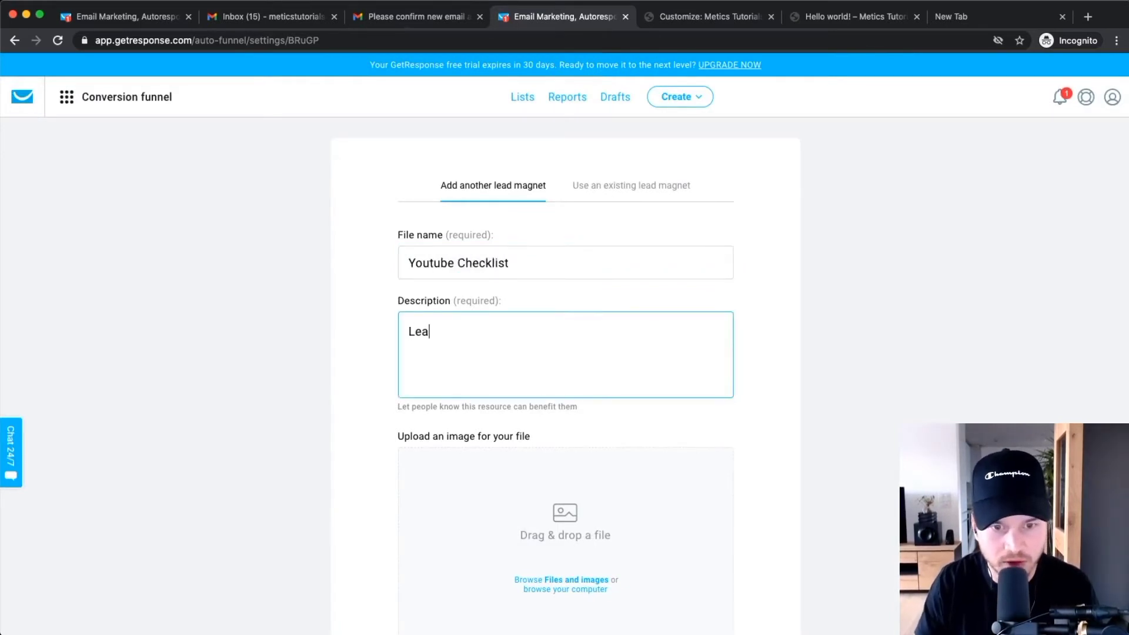
{"action": "type", "text": "rn how to rank 3"}
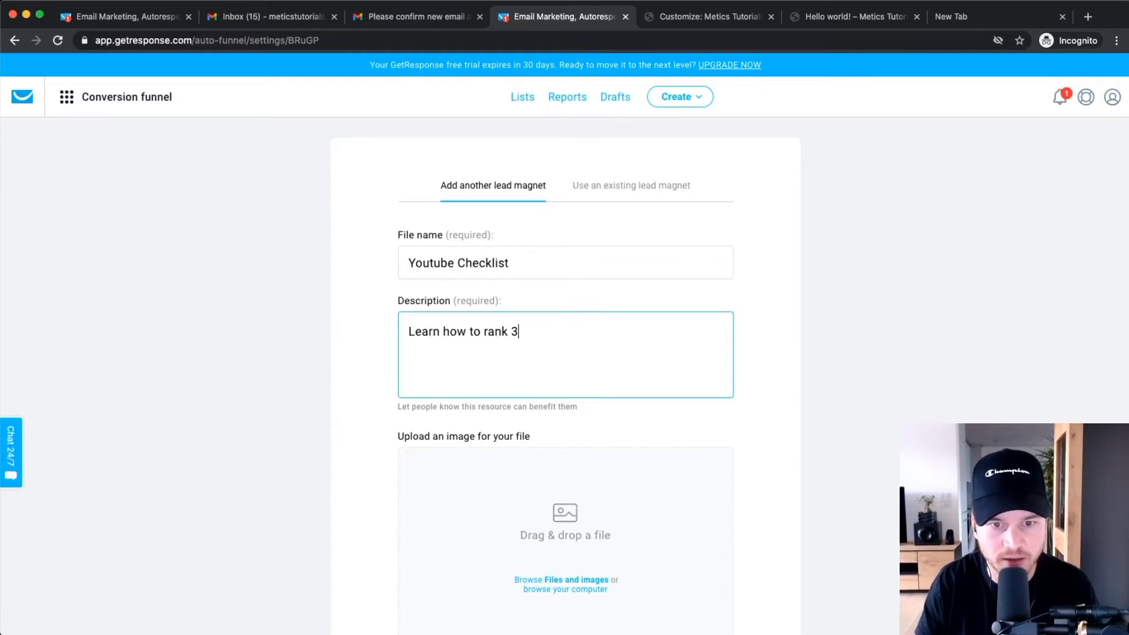
{"action": "key", "text": "BackSpace"}
{"action": "type", "text": "#1 on youtube."}
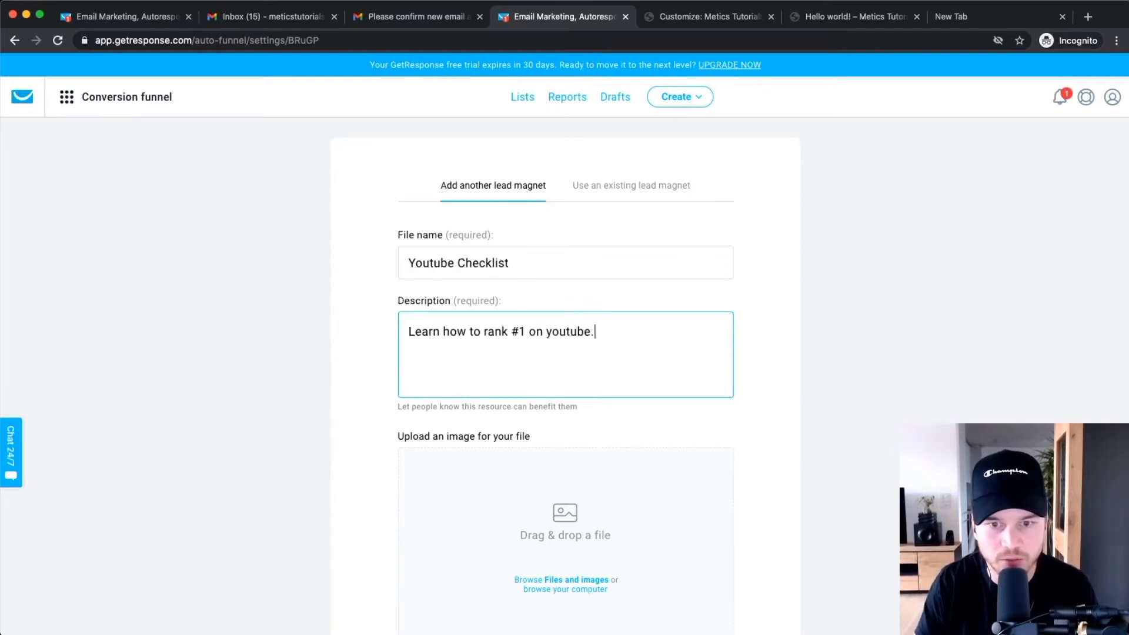
{"action": "left_click", "coordinate": [776, 285]}
Open the Files and images library to pick the lead magnet's image.
{"action": "scroll", "coordinate": [776, 285], "scroll_direction": "down", "scroll_amount": 3}
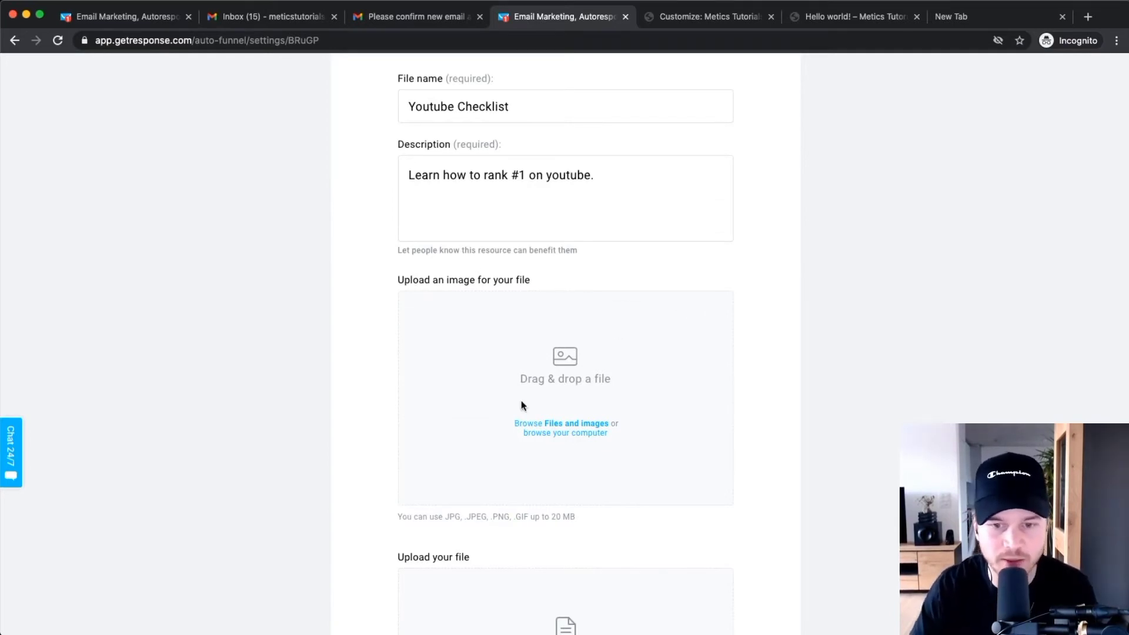
{"action": "scroll", "coordinate": [537, 382], "scroll_direction": "up", "scroll_amount": 5}
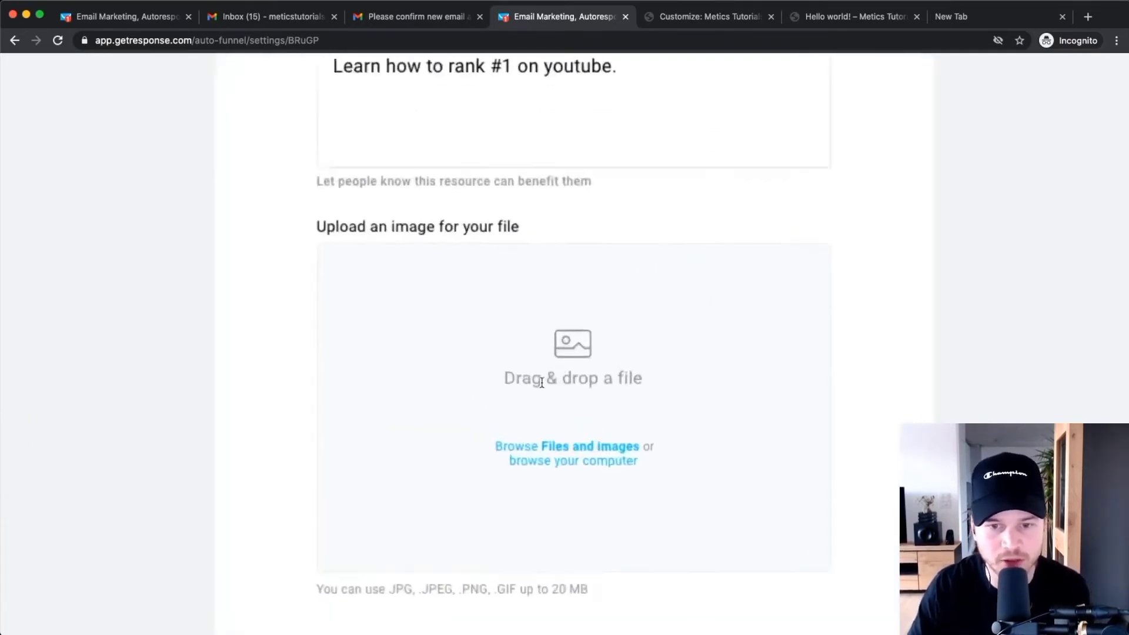
{"action": "left_click", "coordinate": [564, 450]}
Use the YouTube Optimization Checklist Cover image, zoomed out to show it whole, and confirm it.
{"action": "scroll", "coordinate": [566, 443], "scroll_direction": "down", "scroll_amount": 5}
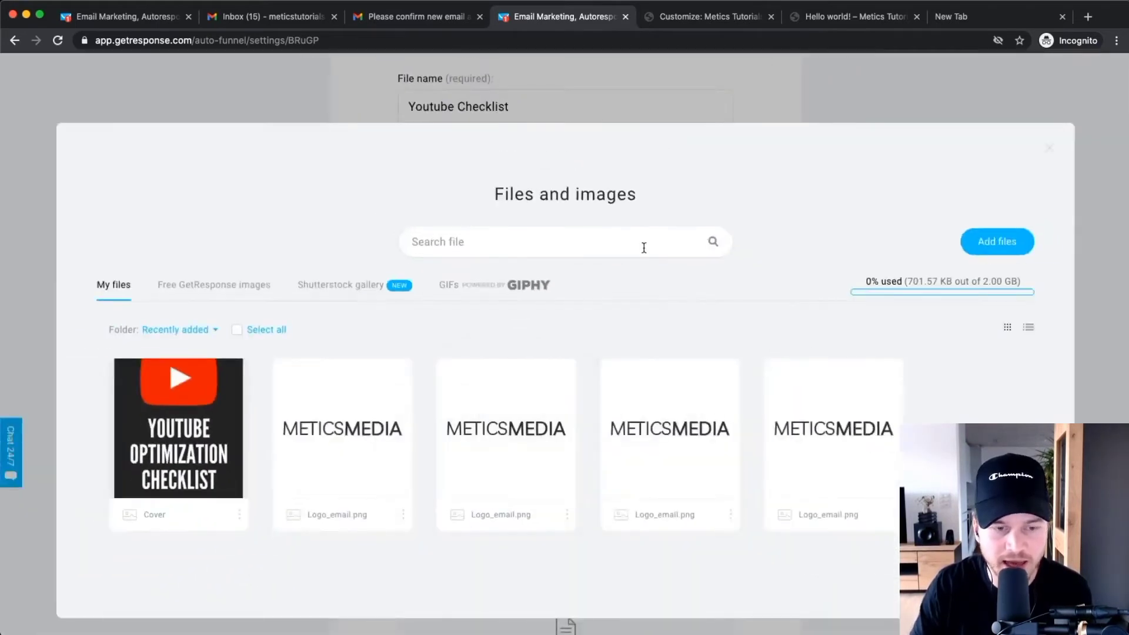
{"action": "mouse_move", "coordinate": [152, 398]}
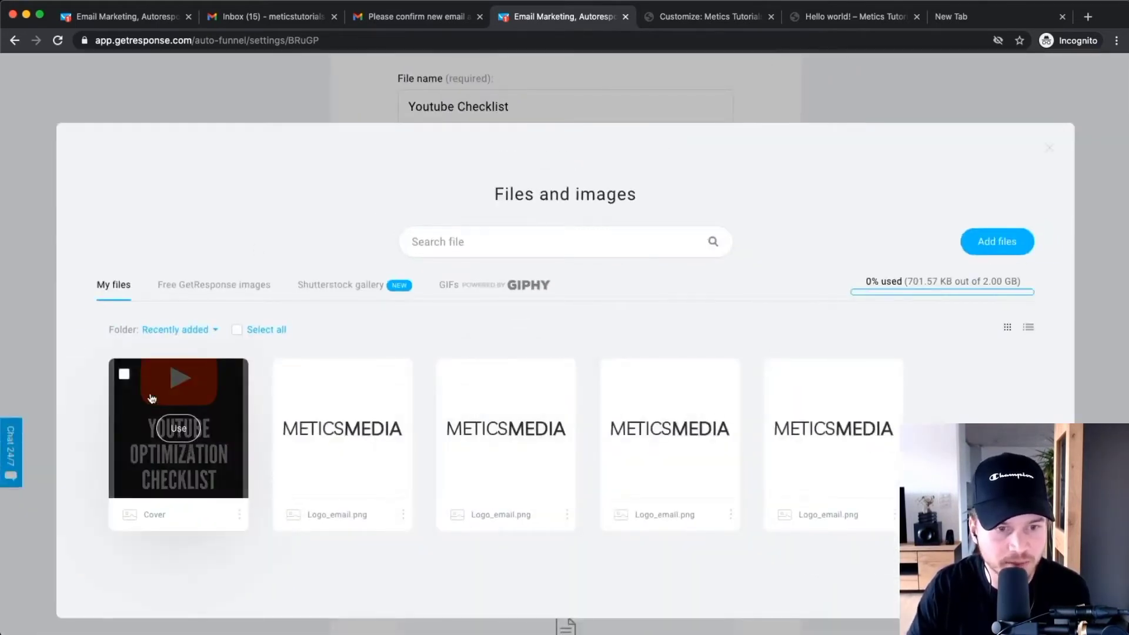
{"action": "left_click", "coordinate": [161, 436]}
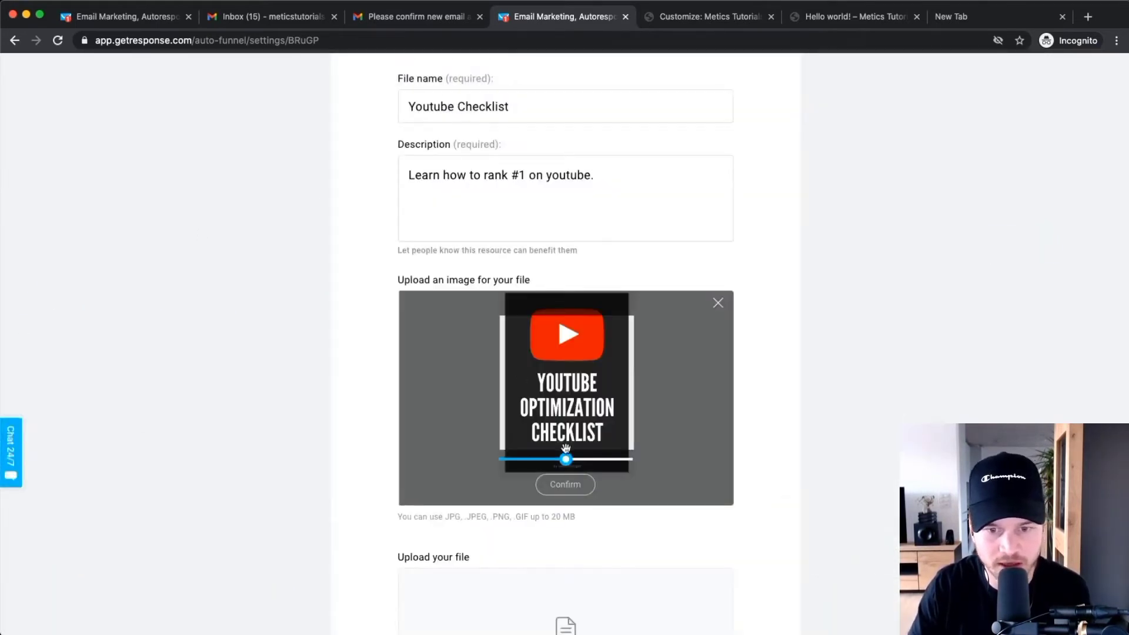
{"action": "left_click_drag", "start_coordinate": [569, 466], "coordinate": [545, 467]}
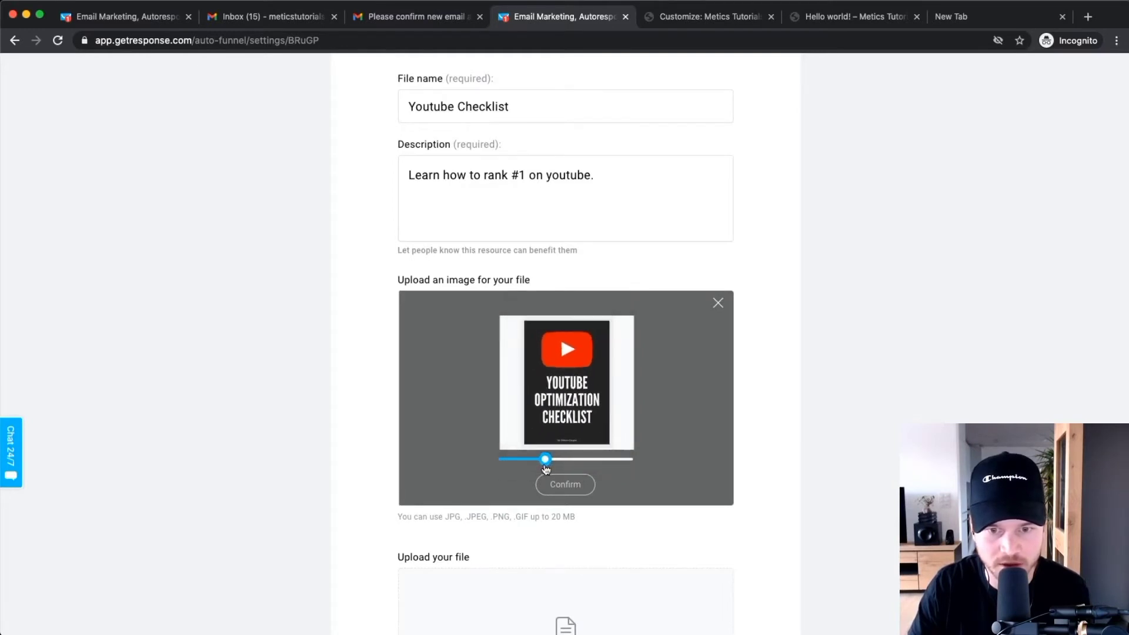
{"action": "left_click", "coordinate": [565, 484]}
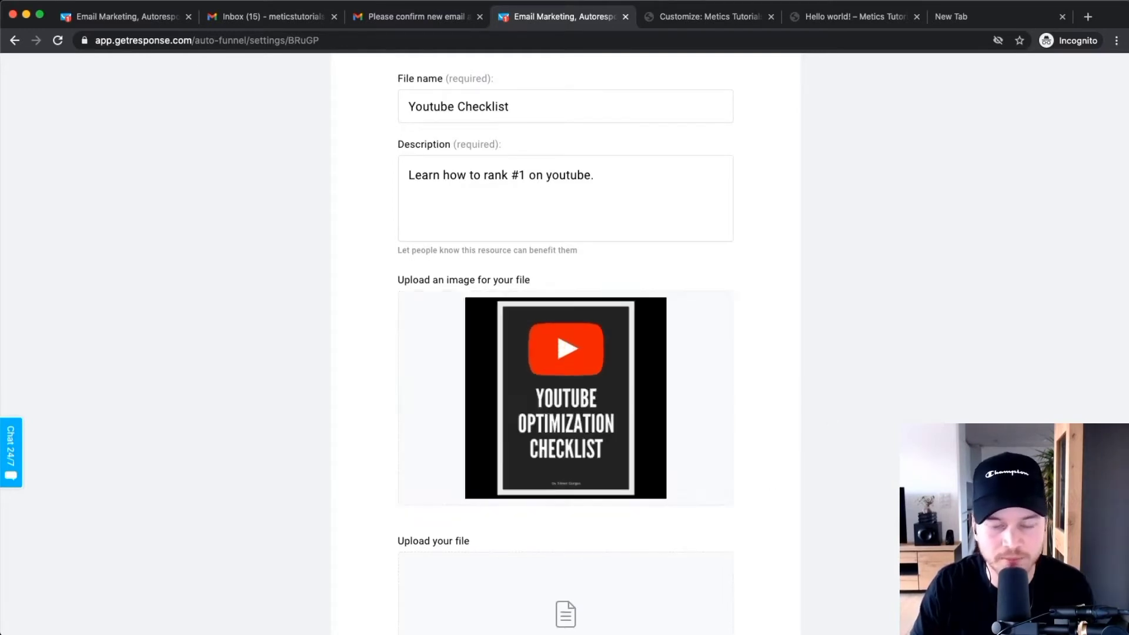
{"action": "scroll", "coordinate": [767, 407], "scroll_direction": "down", "scroll_amount": 2}
{"action": "scroll", "coordinate": [767, 407], "scroll_direction": "down", "scroll_amount": 5}
{"action": "scroll", "coordinate": [521, 441], "scroll_direction": "down", "scroll_amount": 2}
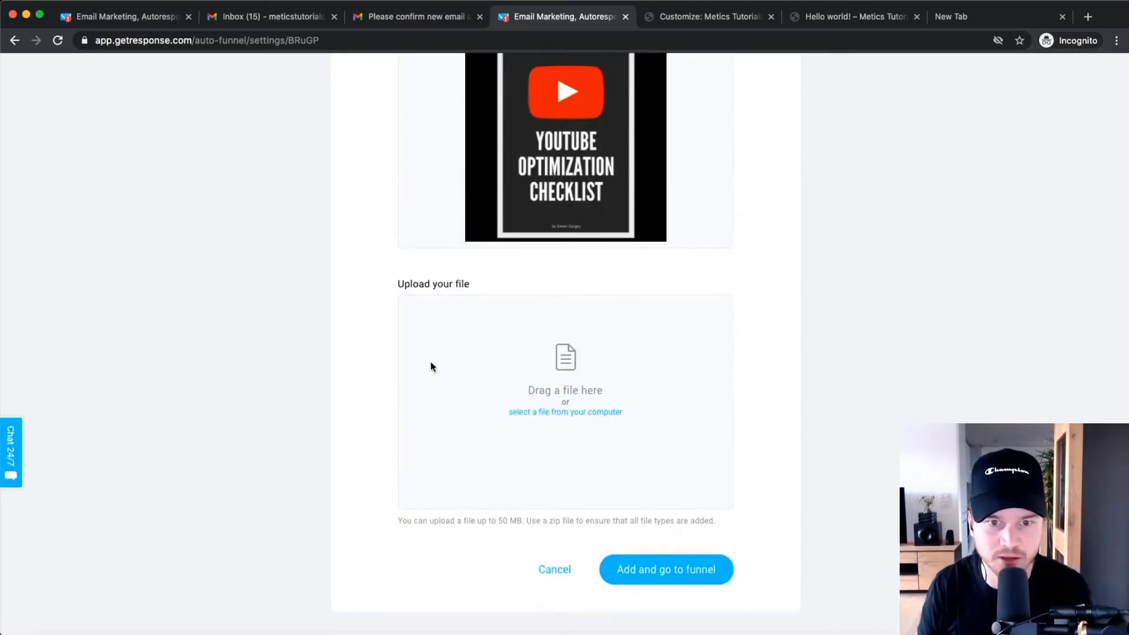
{"action": "scroll", "coordinate": [576, 408], "scroll_direction": "up", "scroll_amount": 3}
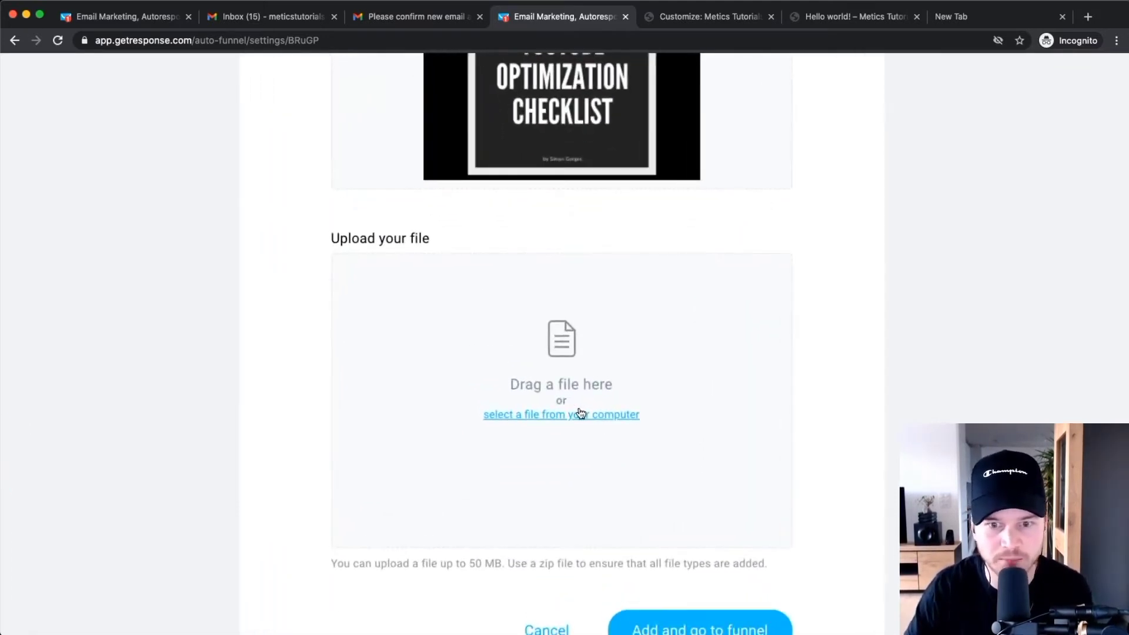
Attach Youtube Checklist.pdf as the lead magnet file and save it, going to the funnel.
{"action": "left_click", "coordinate": [581, 413]}
{"action": "left_click", "coordinate": [303, 121]}
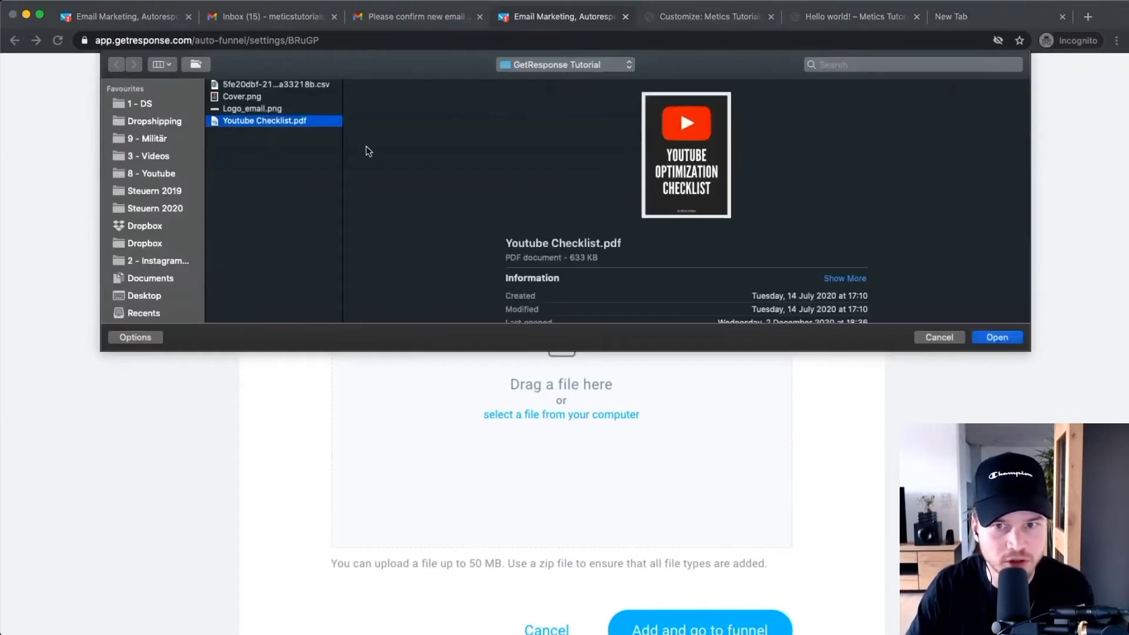
{"action": "left_click", "coordinate": [997, 337]}
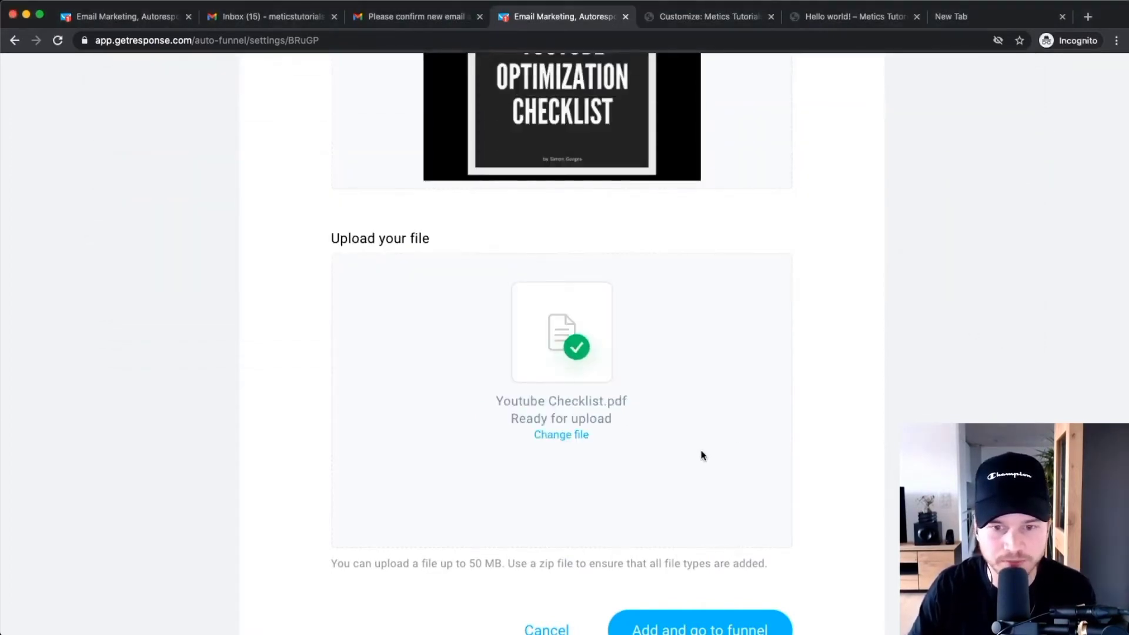
{"action": "scroll", "coordinate": [701, 451], "scroll_direction": "down", "scroll_amount": 1}
{"action": "scroll", "coordinate": [699, 453], "scroll_direction": "down", "scroll_amount": 2}
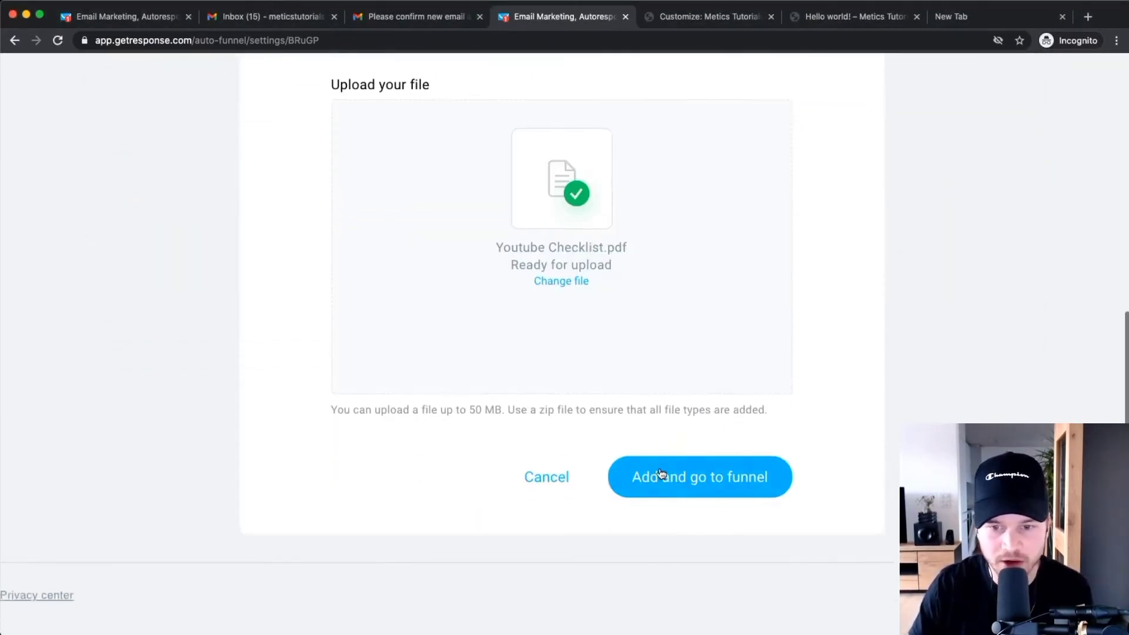
{"action": "left_click", "coordinate": [661, 473]}
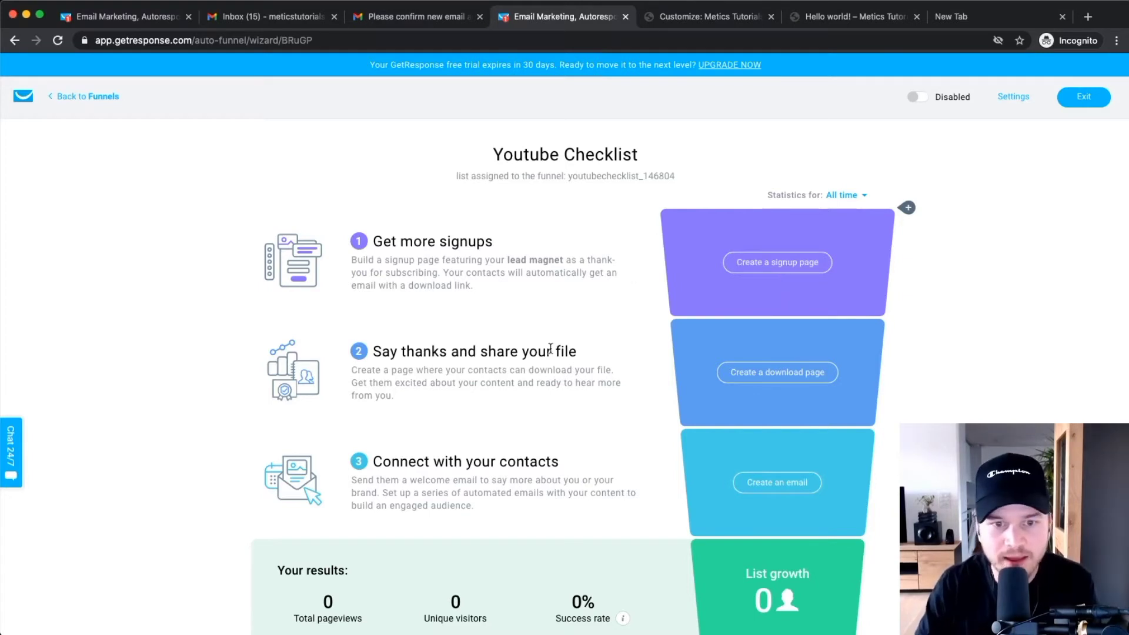
{"action": "scroll", "coordinate": [506, 247], "scroll_direction": "down", "scroll_amount": 2}
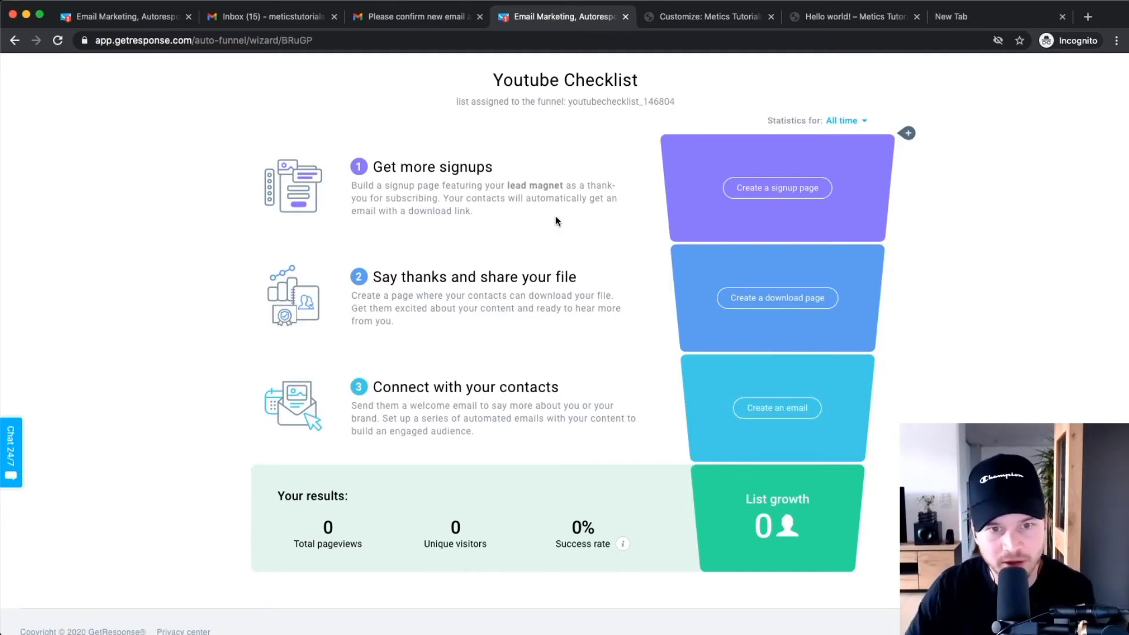
{"action": "scroll", "coordinate": [553, 221], "scroll_direction": "up", "scroll_amount": 3}
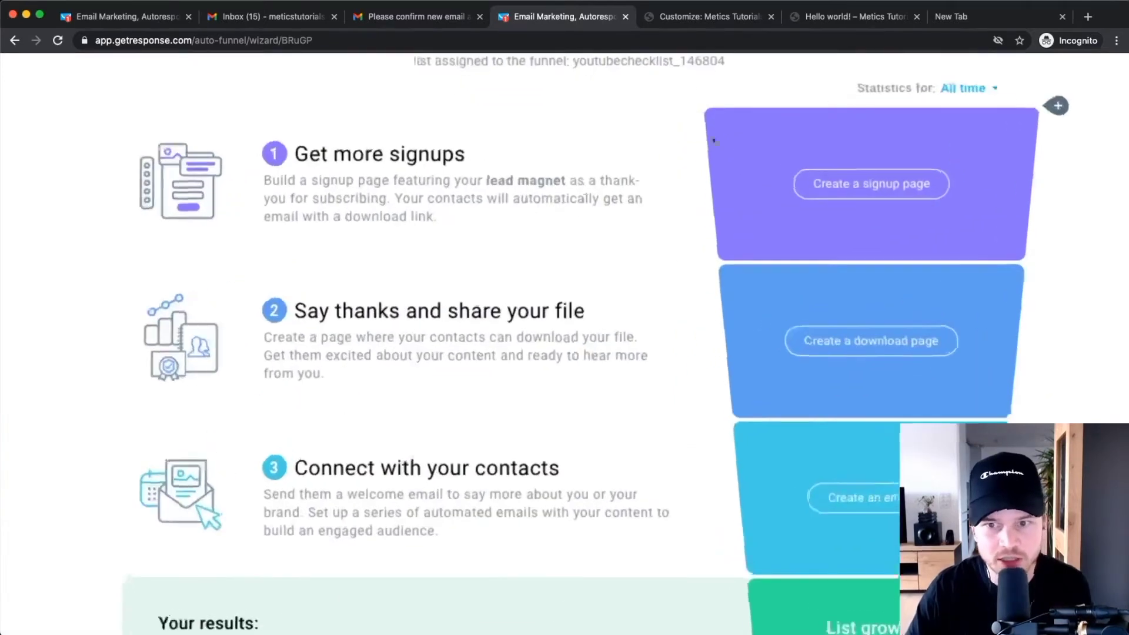
{"action": "scroll", "coordinate": [713, 138], "scroll_direction": "down", "scroll_amount": 3}
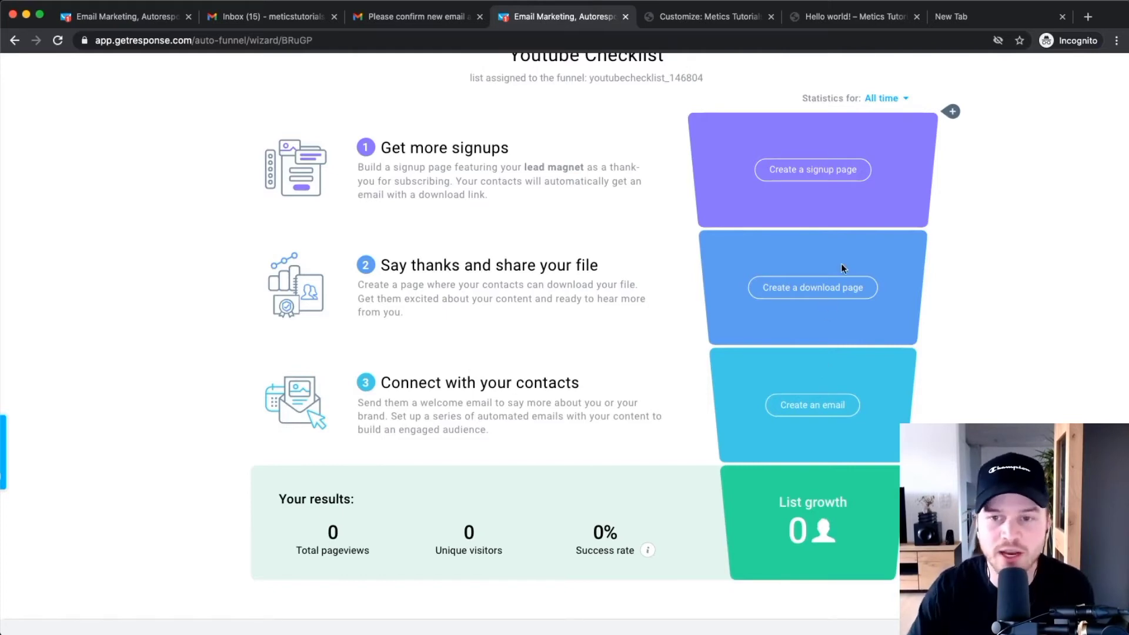
{"action": "scroll", "coordinate": [823, 180], "scroll_direction": "up", "scroll_amount": 3}
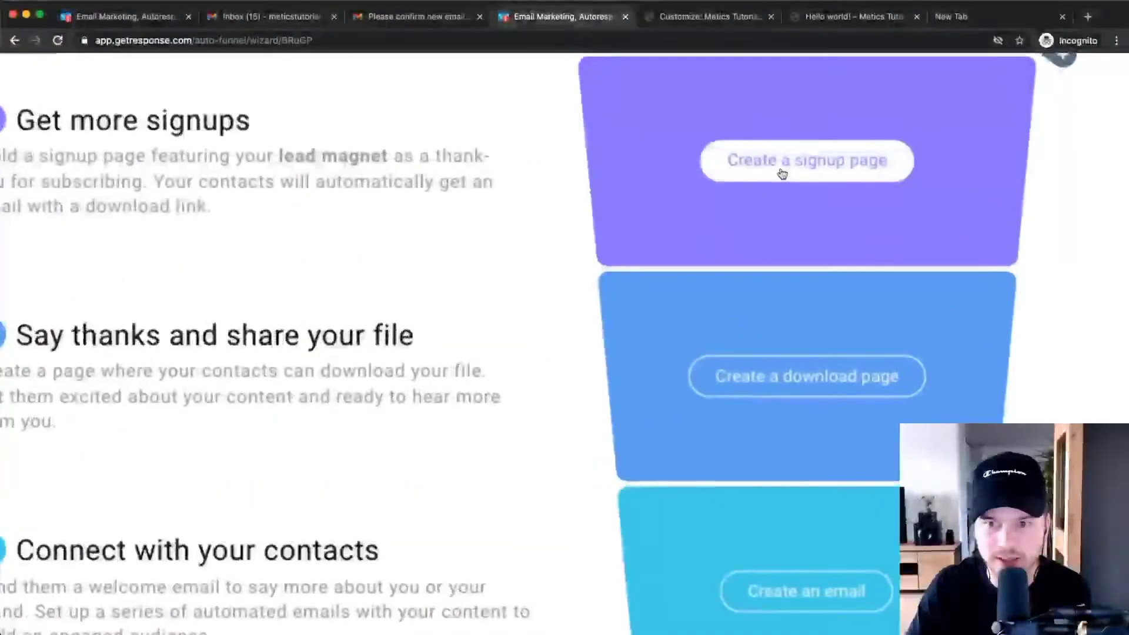
Start the funnel's signup page and filter the template gallery to Lead magnets.
{"action": "left_click", "coordinate": [782, 174]}
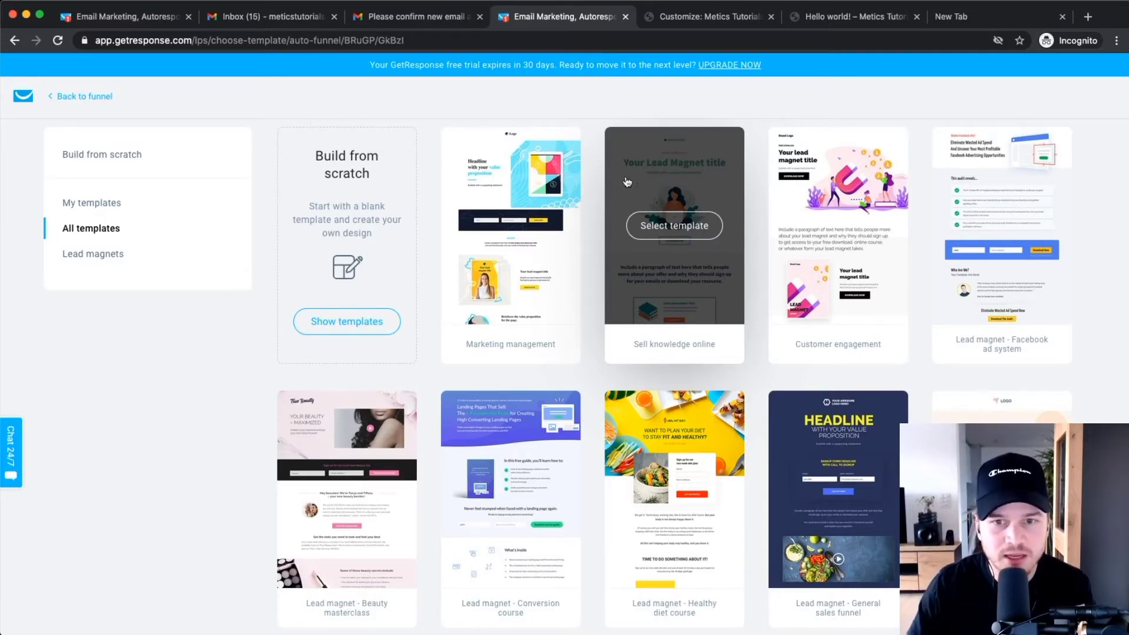
{"action": "scroll", "coordinate": [547, 257], "scroll_direction": "down", "scroll_amount": 5}
{"action": "scroll", "coordinate": [547, 257], "scroll_direction": "down", "scroll_amount": 1}
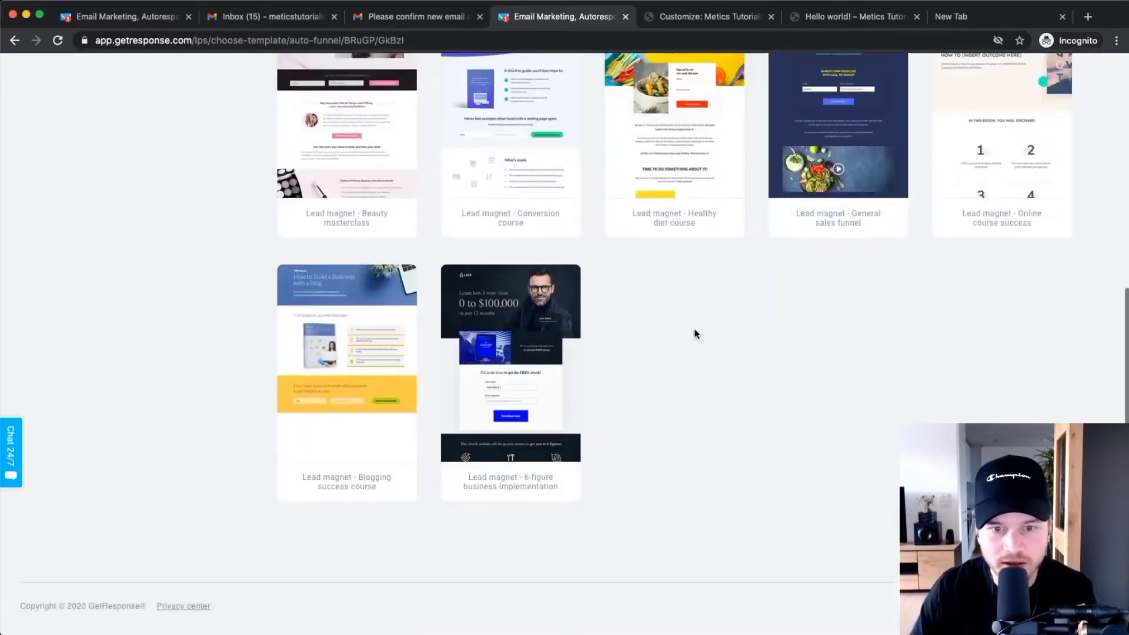
{"action": "scroll", "coordinate": [695, 329], "scroll_direction": "up", "scroll_amount": 7}
{"action": "left_click", "coordinate": [131, 253]}
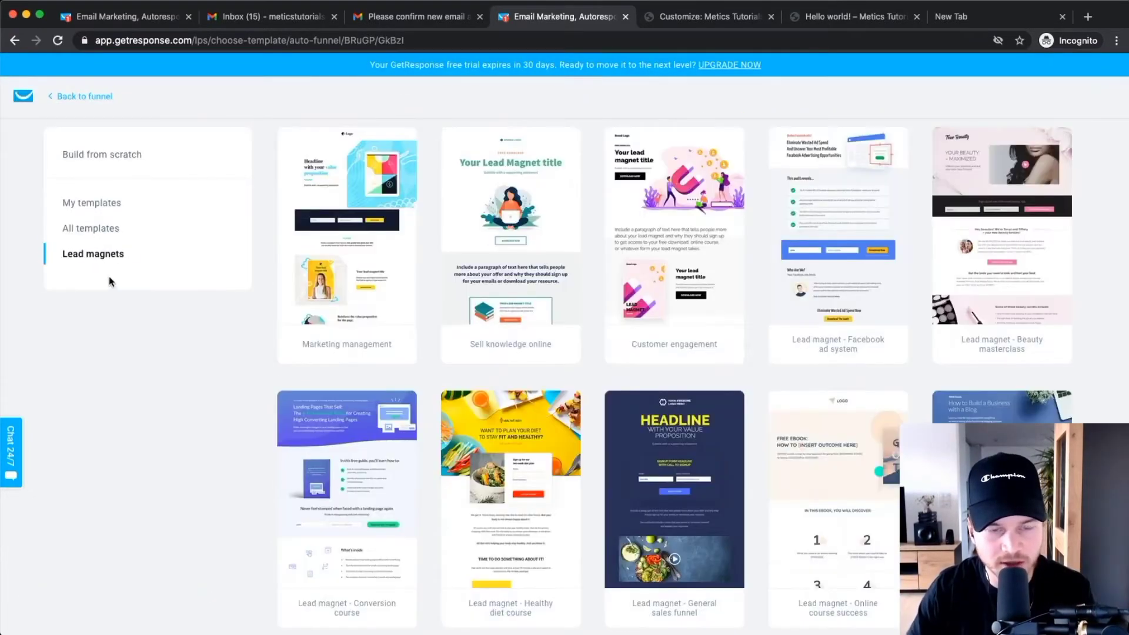
{"action": "scroll", "coordinate": [529, 308], "scroll_direction": "down", "scroll_amount": 3}
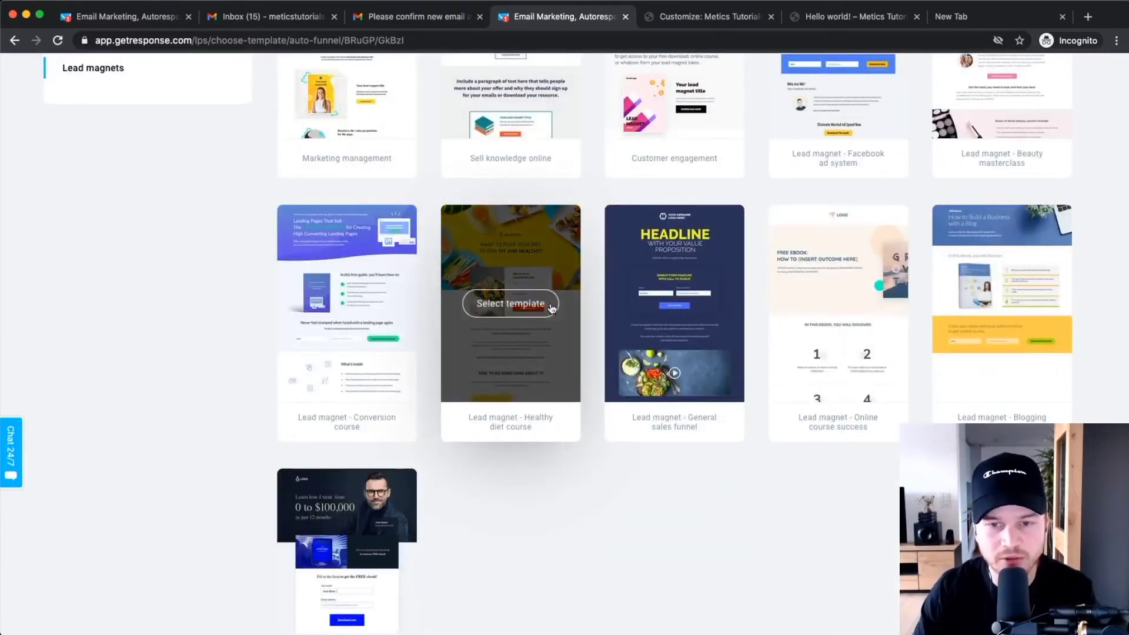
{"action": "scroll", "coordinate": [538, 314], "scroll_direction": "up", "scroll_amount": 3}
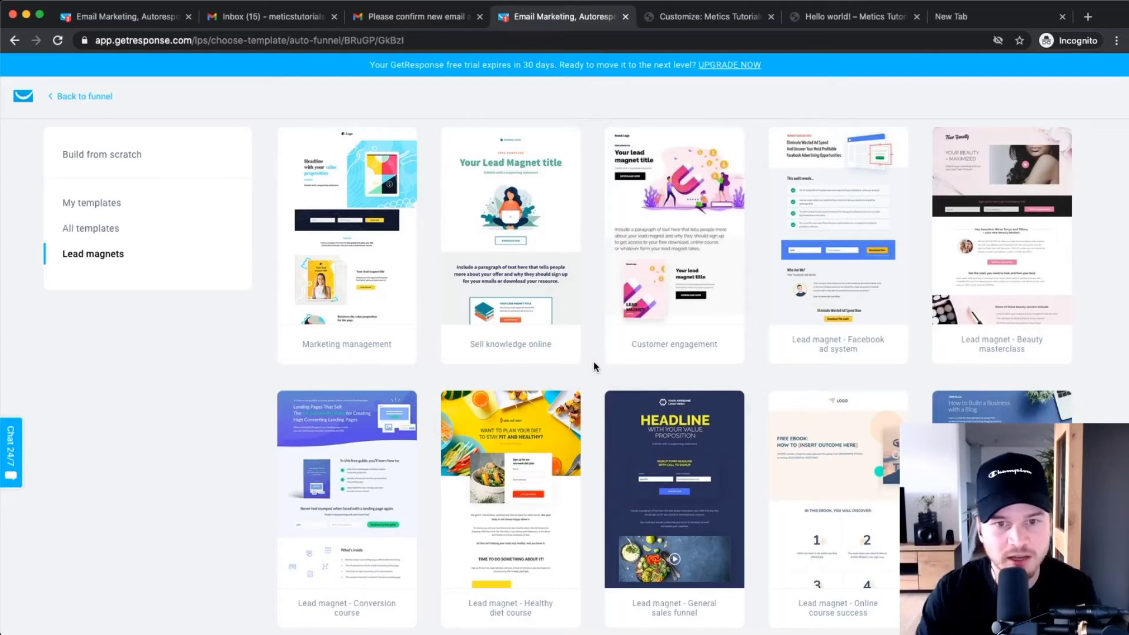
Pick the Sell knowledge online template and name the page 'Youtube Checklist Landing Page'.
{"action": "left_click", "coordinate": [474, 218]}
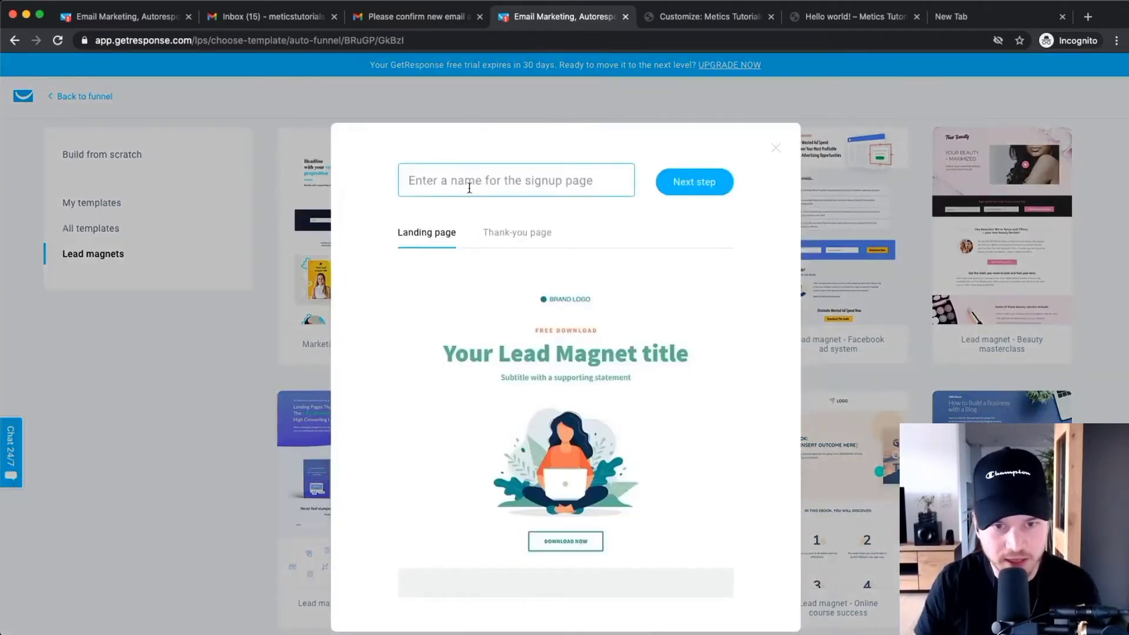
{"action": "type", "text": "Youtub"}
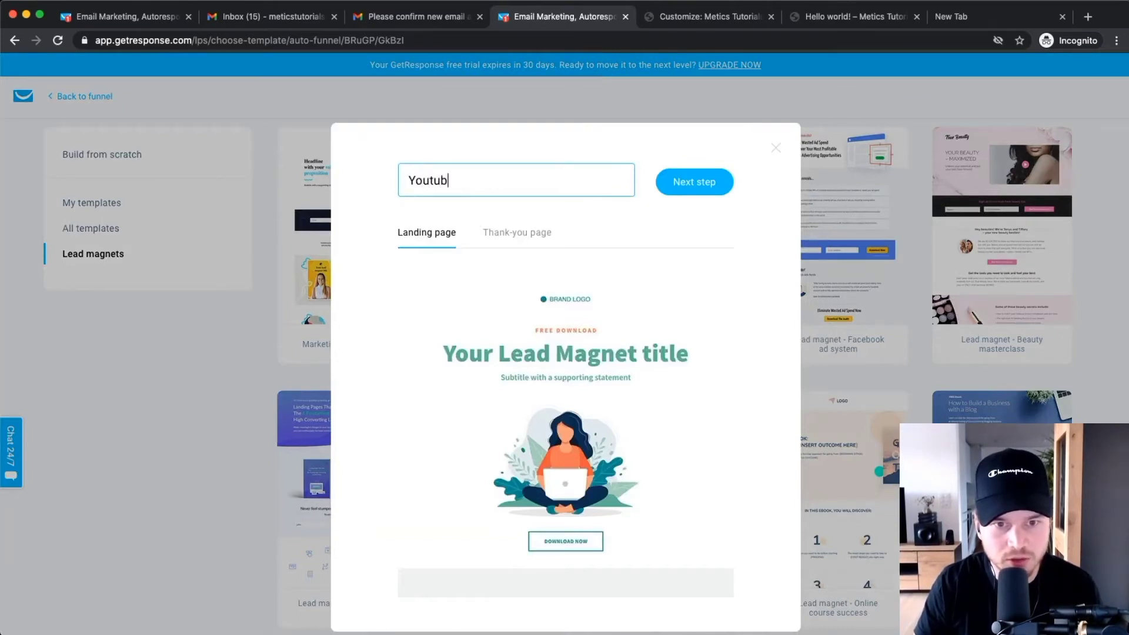
{"action": "type", "text": "e Checklist "}
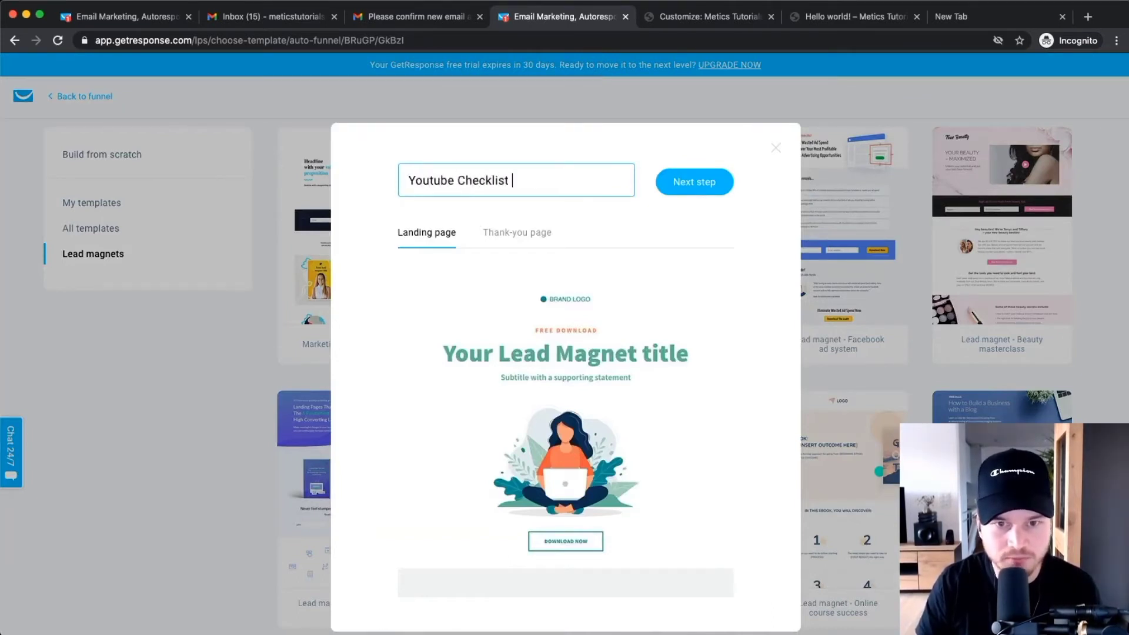
{"action": "type", "text": "Landing PGe"}
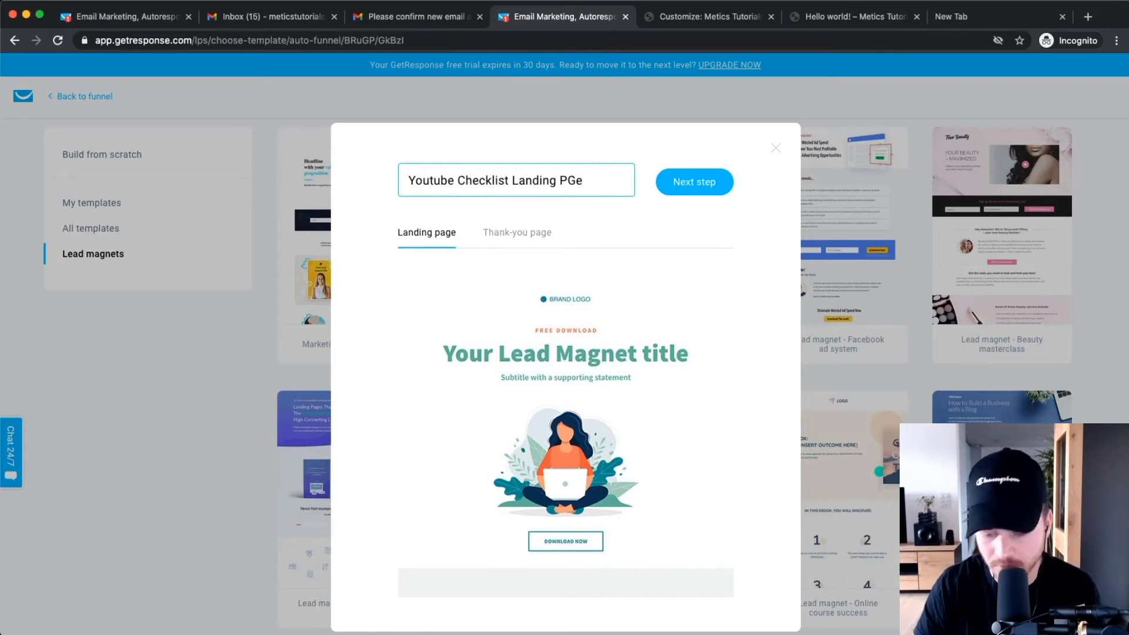
{"action": "key", "text": "BackSpace"}
{"action": "key", "text": "BackSpace"}
{"action": "type", "text": "age"}
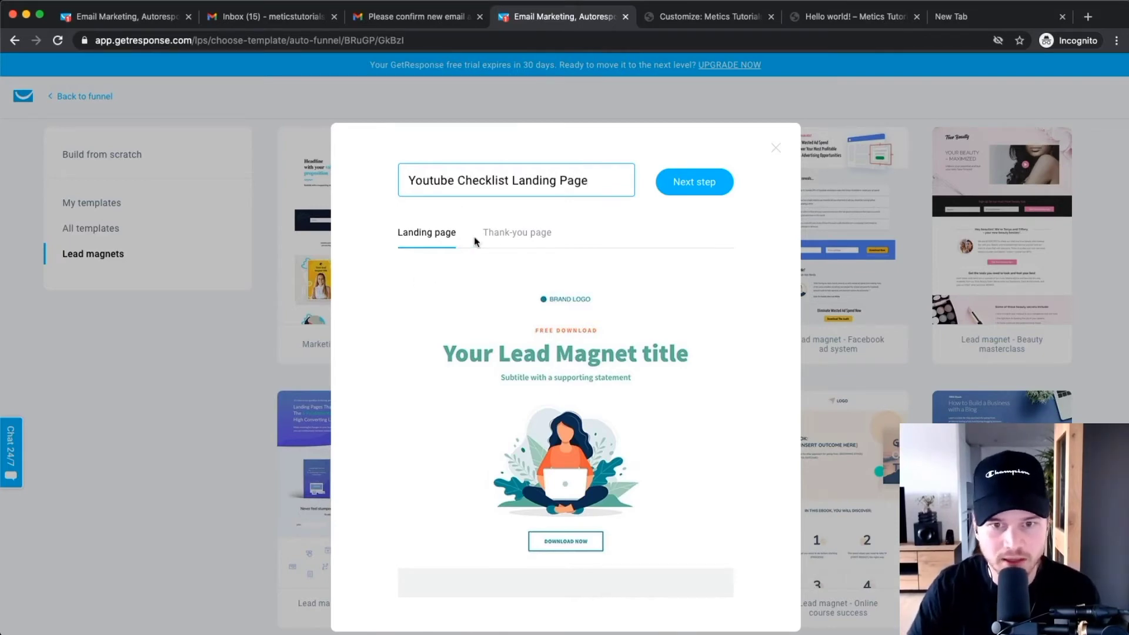
Review the template's thank-you and landing page previews, then proceed to editing.
{"action": "left_click", "coordinate": [507, 238]}
{"action": "scroll", "coordinate": [579, 341], "scroll_direction": "down", "scroll_amount": 3}
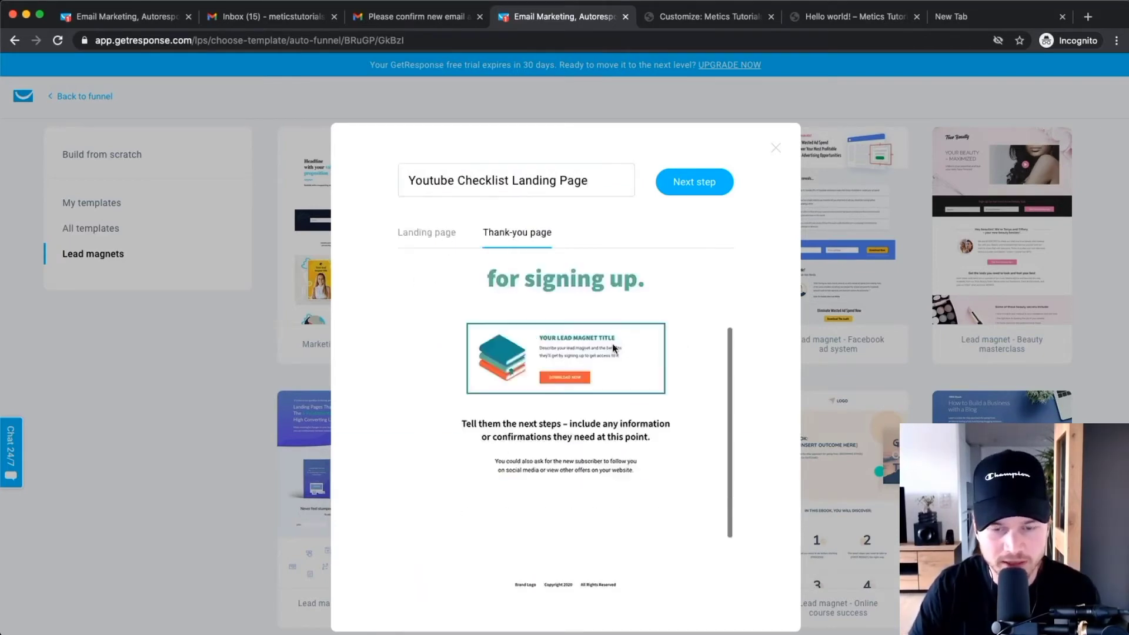
{"action": "scroll", "coordinate": [591, 338], "scroll_direction": "up", "scroll_amount": 3}
{"action": "left_click", "coordinate": [443, 238]}
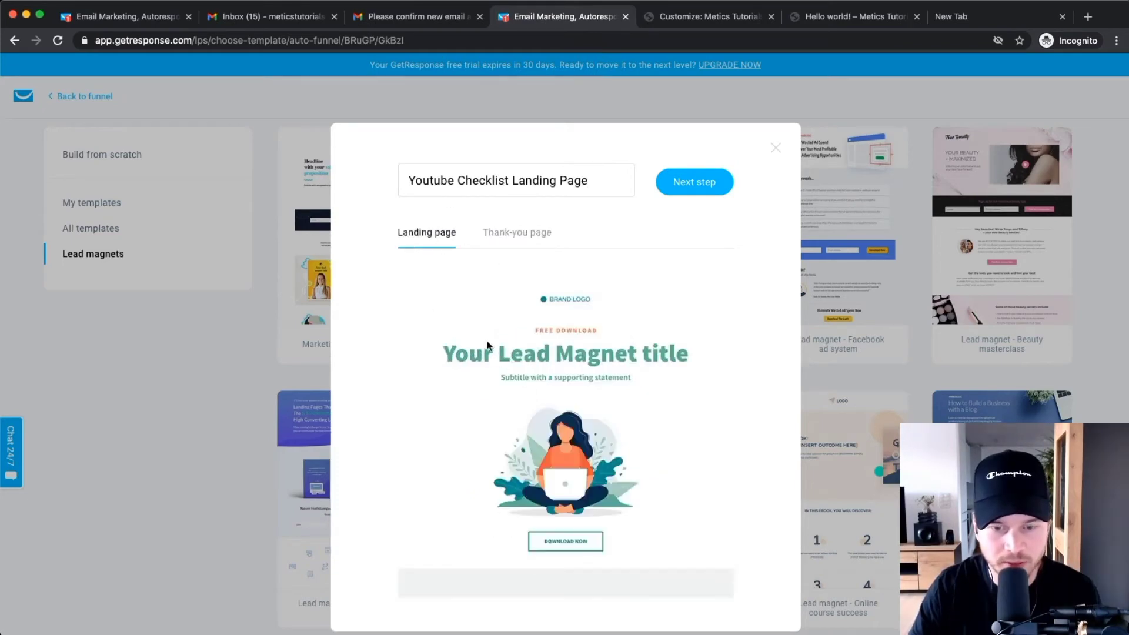
{"action": "scroll", "coordinate": [588, 382], "scroll_direction": "down", "scroll_amount": 1}
{"action": "scroll", "coordinate": [595, 367], "scroll_direction": "down", "scroll_amount": 3}
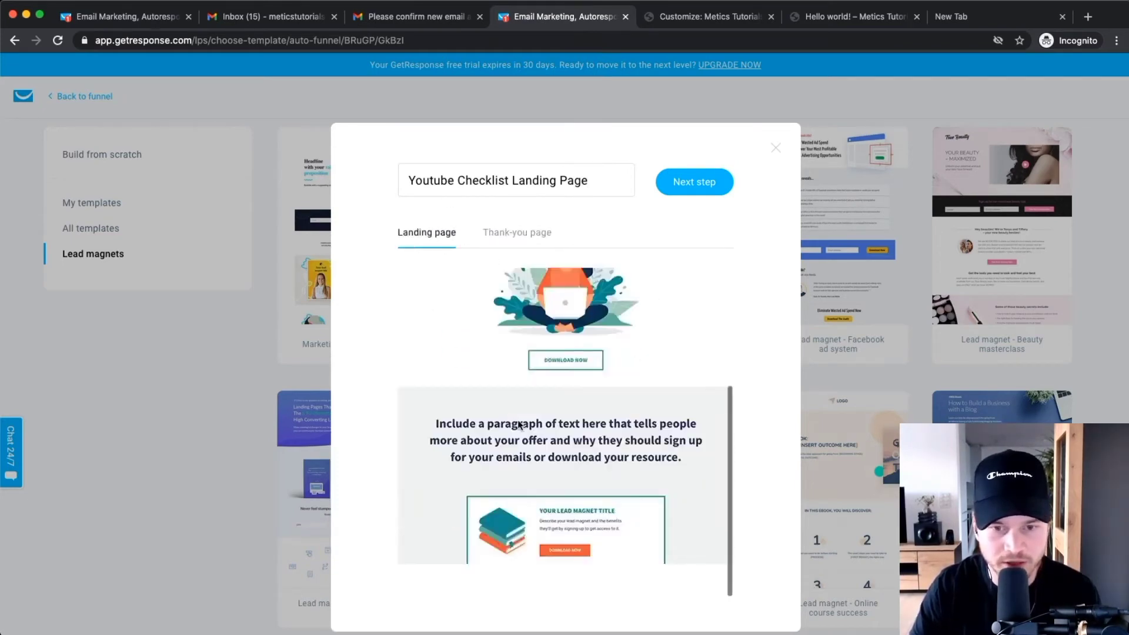
{"action": "scroll", "coordinate": [559, 406], "scroll_direction": "up", "scroll_amount": 4}
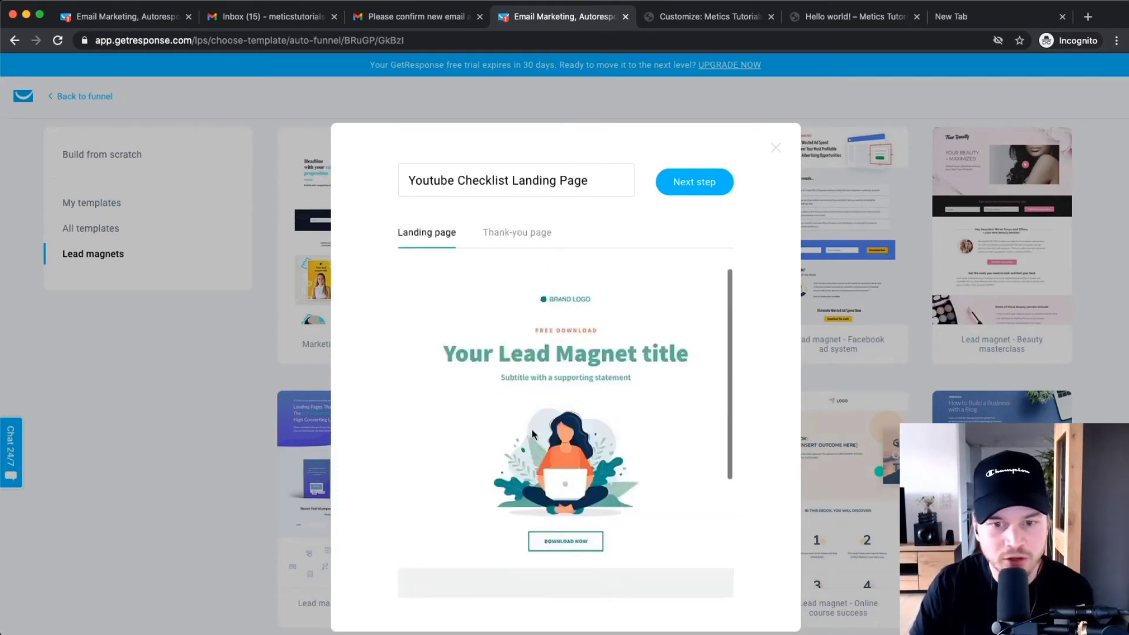
{"action": "left_click", "coordinate": [679, 182]}
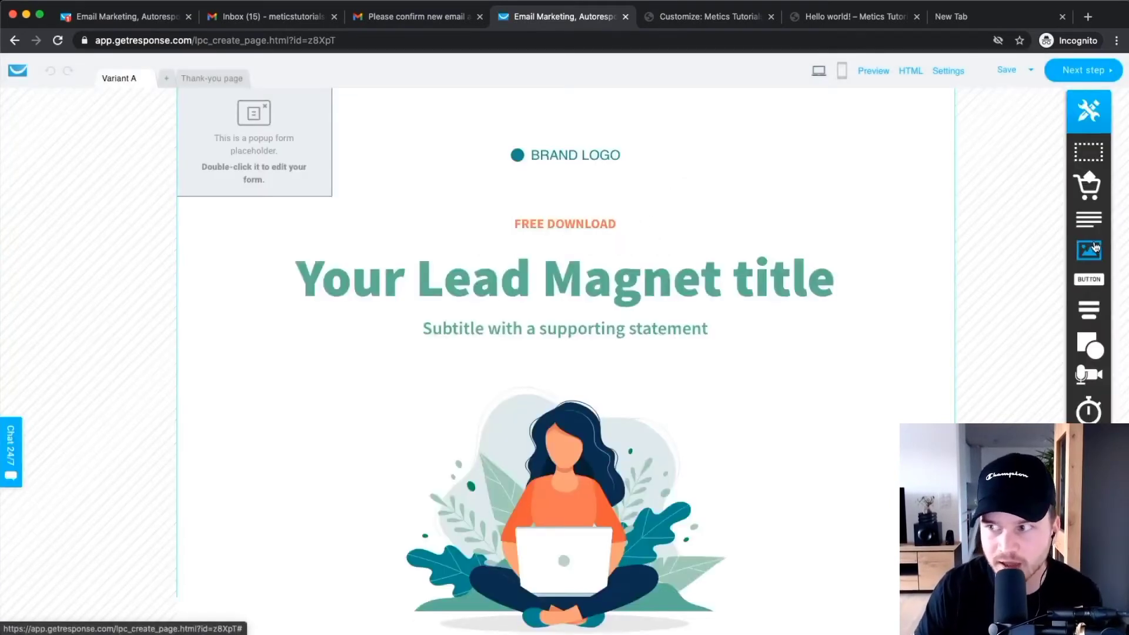
{"action": "scroll", "coordinate": [1086, 274], "scroll_direction": "up", "scroll_amount": 5}
{"action": "left_click_drag", "start_coordinate": [1075, 250], "coordinate": [625, 203]}
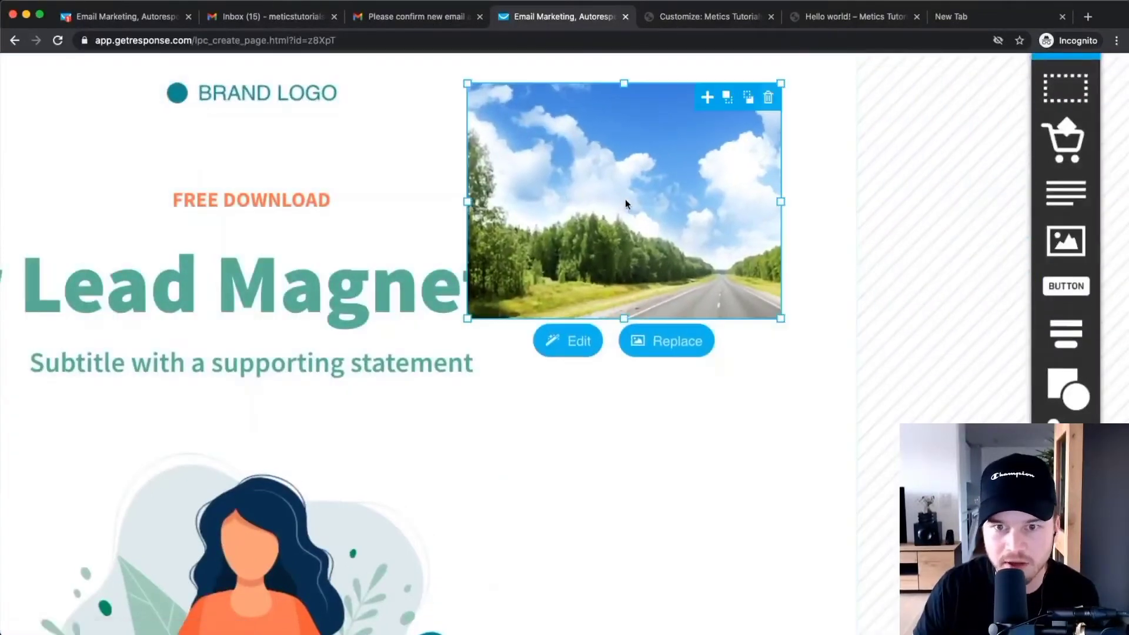
{"action": "scroll", "coordinate": [626, 203], "scroll_direction": "down", "scroll_amount": 5}
{"action": "left_click", "coordinate": [898, 156]}
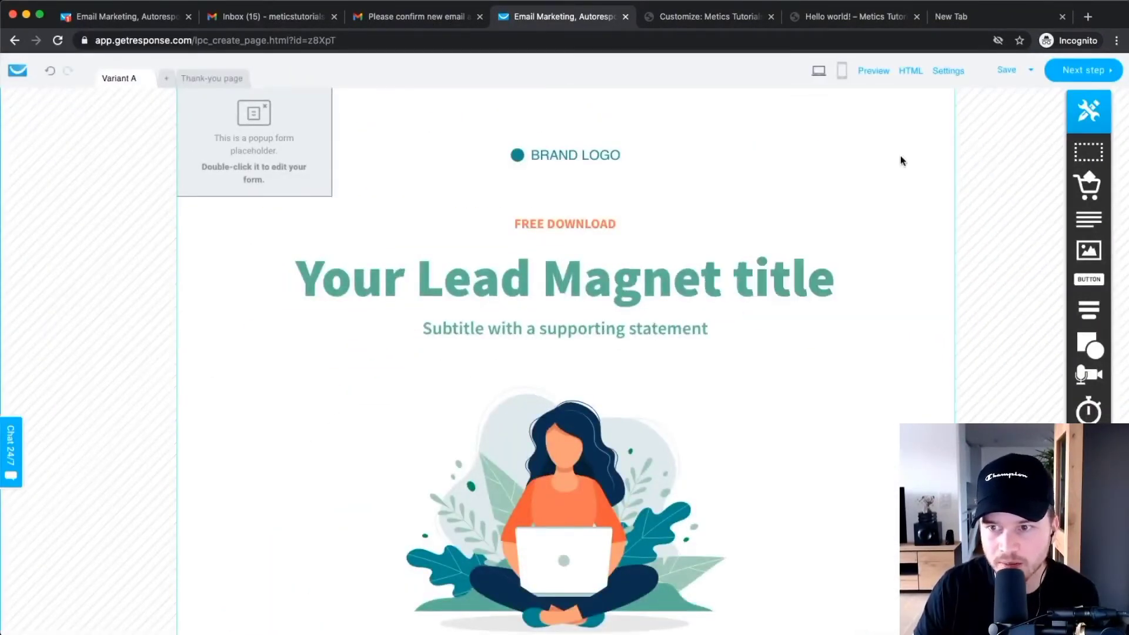
{"action": "left_click_drag", "start_coordinate": [1089, 279], "coordinate": [718, 181]}
{"action": "left_click", "coordinate": [793, 142]}
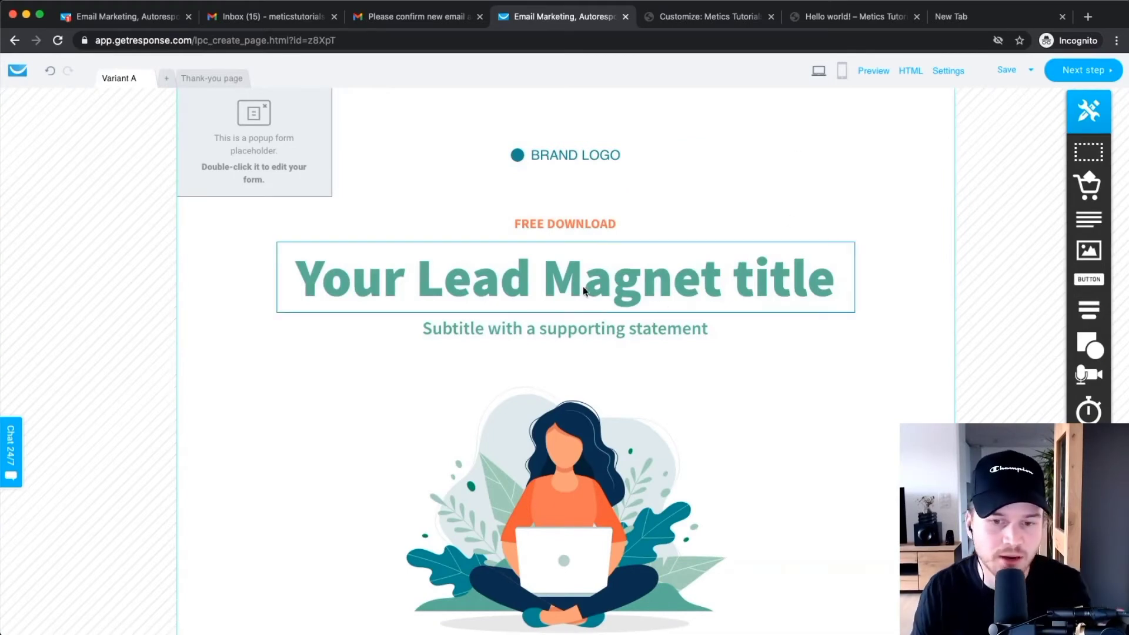
{"action": "scroll", "coordinate": [584, 284], "scroll_direction": "down", "scroll_amount": 5}
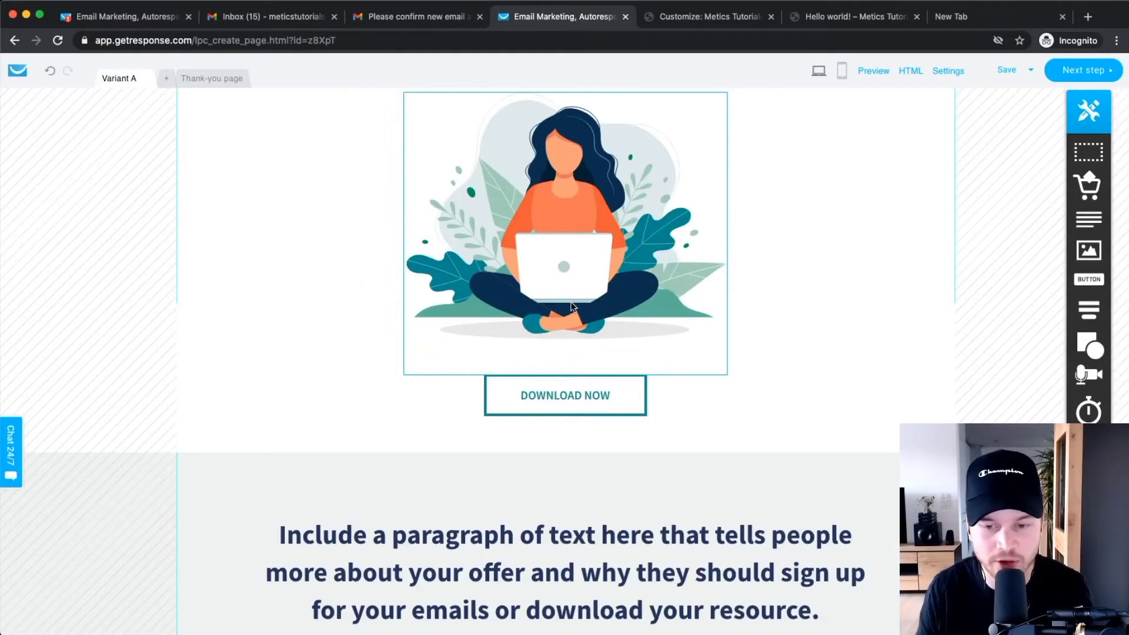
{"action": "scroll", "coordinate": [721, 388], "scroll_direction": "down", "scroll_amount": 6}
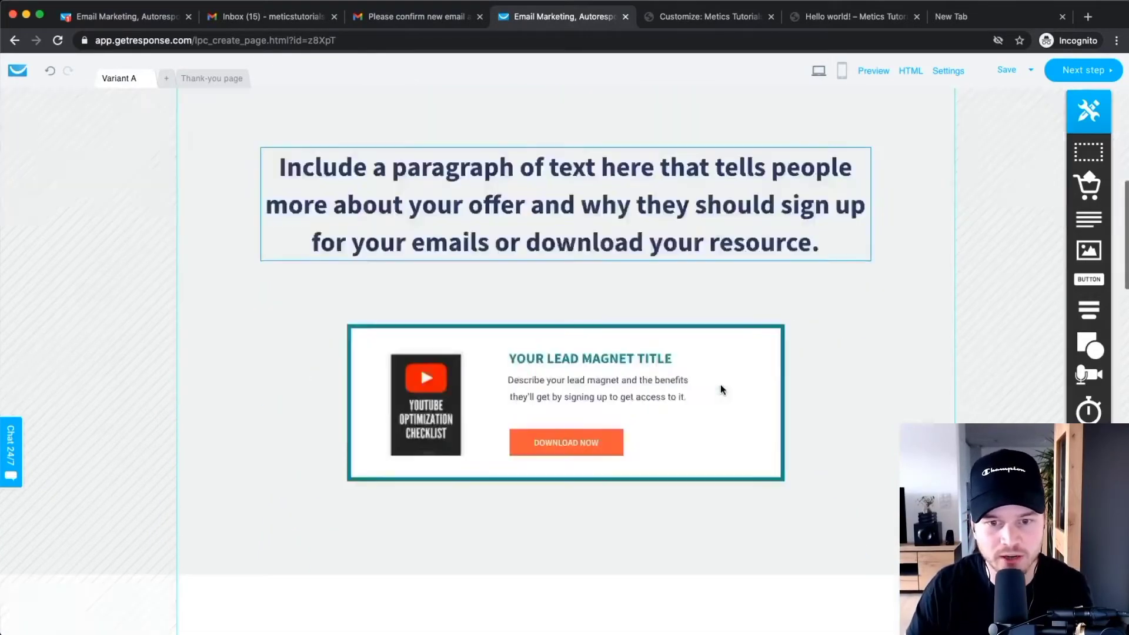
{"action": "scroll", "coordinate": [720, 391], "scroll_direction": "up", "scroll_amount": 8}
{"action": "scroll", "coordinate": [721, 394], "scroll_direction": "up", "scroll_amount": 3}
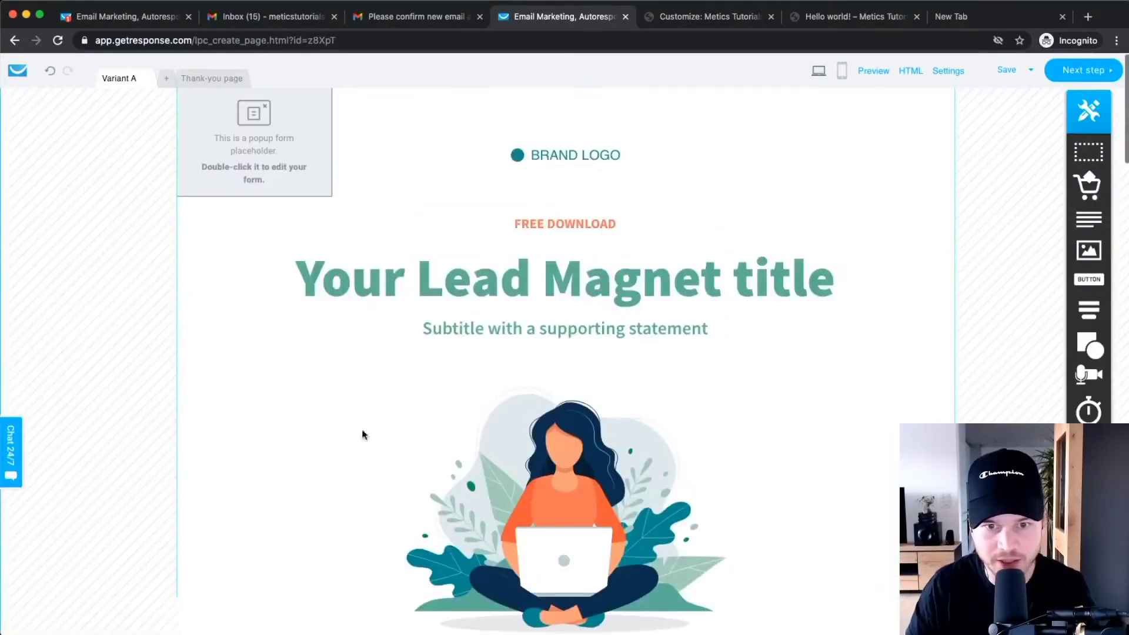
Replace the 'Your Lead Magnet title' headline with 'Get my free Youtube Checklist'.
{"action": "double_click", "coordinate": [541, 286]}
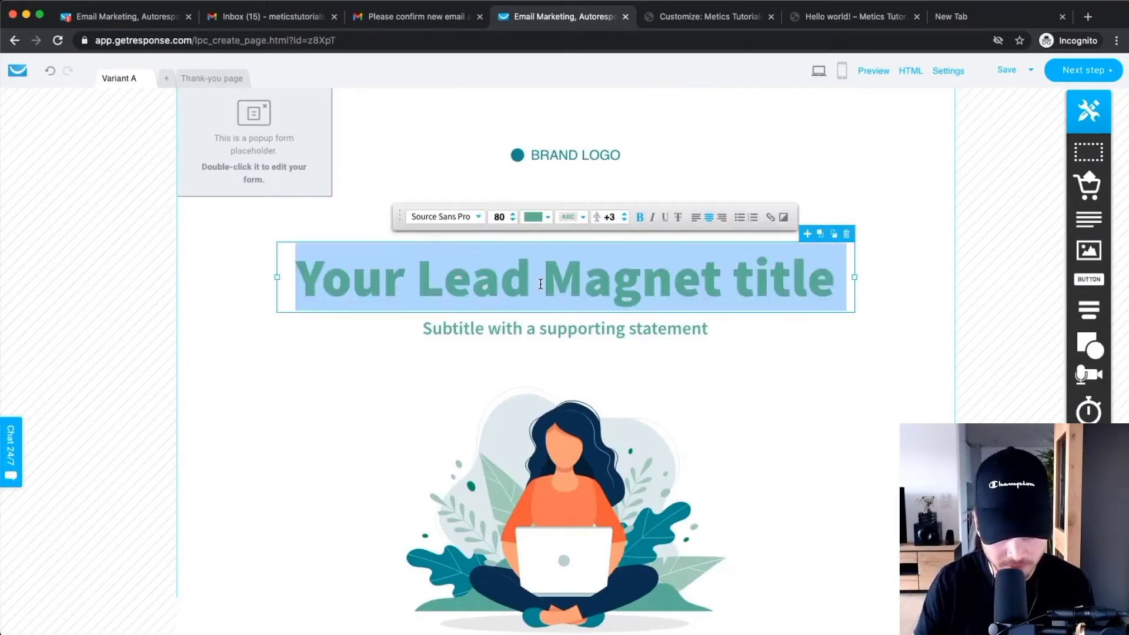
{"action": "type", "text": "Learn"}
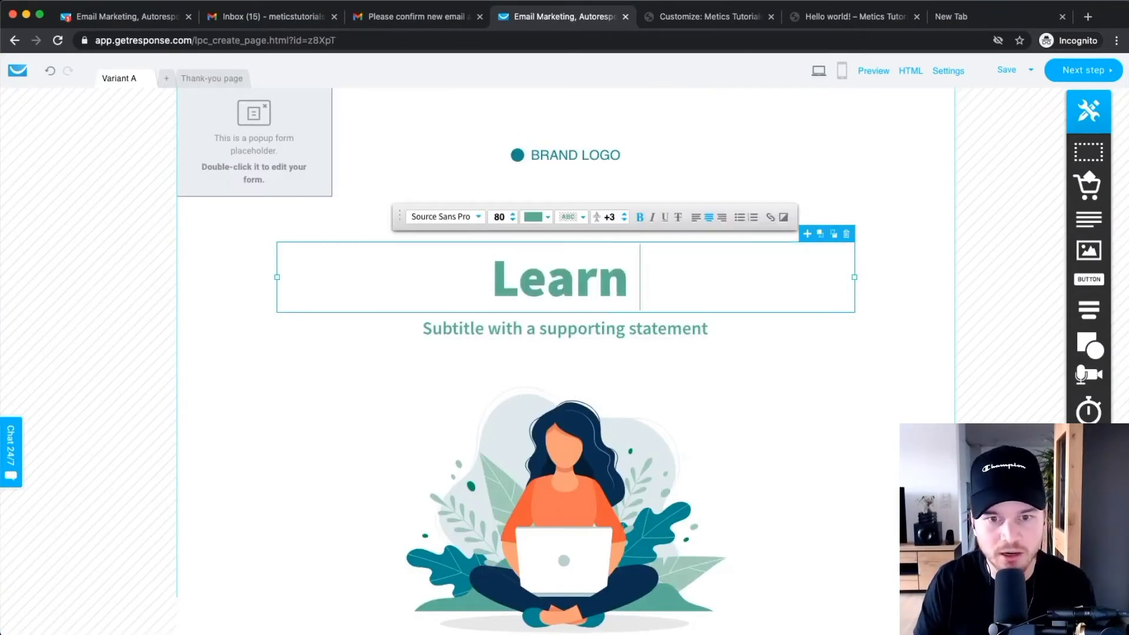
{"action": "key", "text": "BackSpace"}
{"action": "key", "text": "BackSpace"}
{"action": "key", "text": "BackSpace"}
{"action": "key", "text": "BackSpace"}
{"action": "key", "text": "BackSpace"}
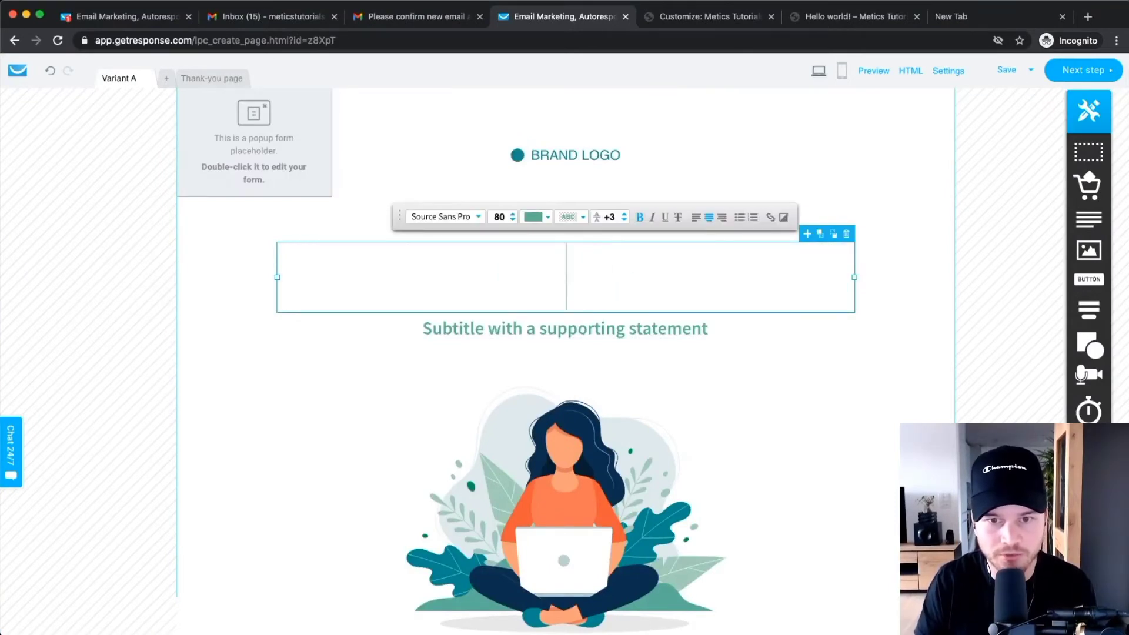
{"action": "type", "text": "Fet"}
{"action": "key", "text": "BackSpace"}
{"action": "key", "text": "BackSpace"}
{"action": "key", "text": "BackSpace"}
{"action": "type", "text": "Get "}
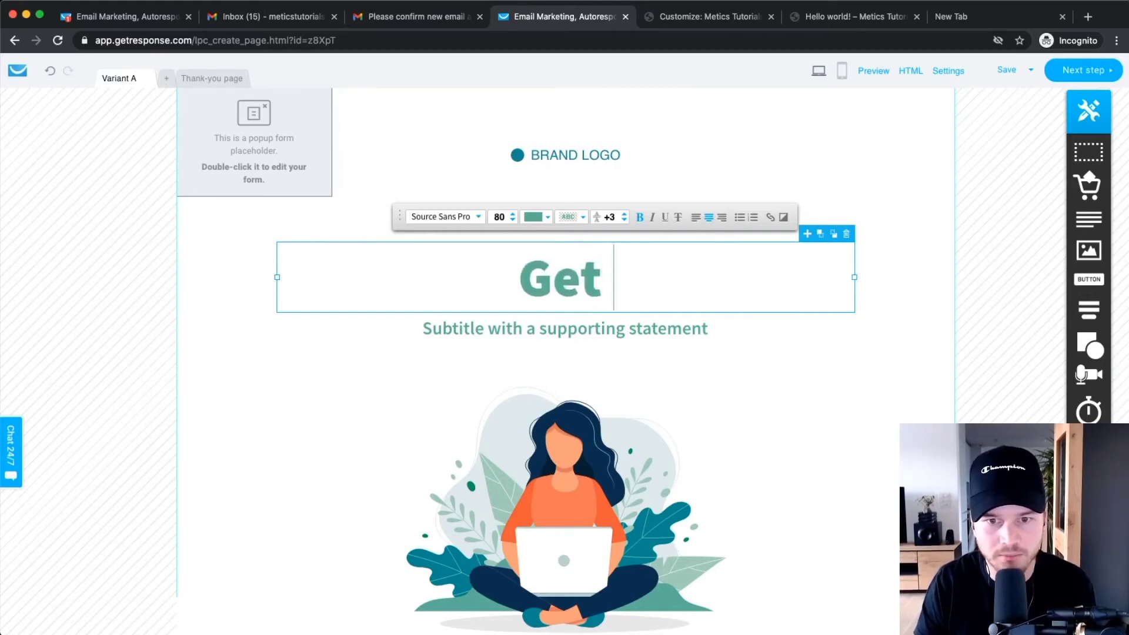
{"action": "type", "text": "my free yoi"}
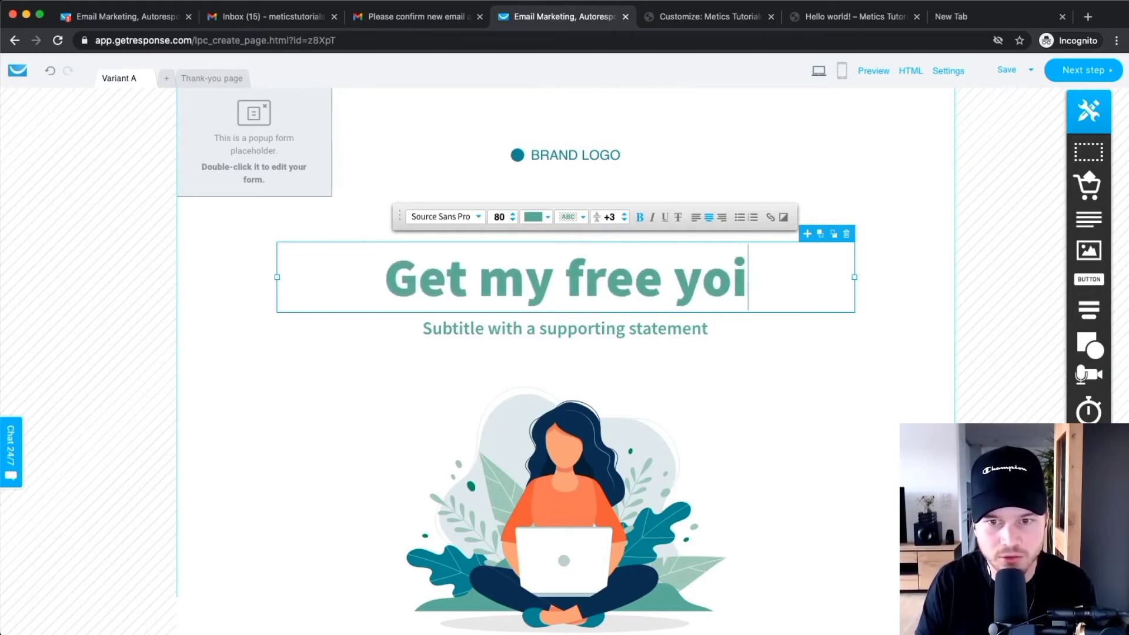
{"action": "key", "text": "BackSpace"}
{"action": "key", "text": "BackSpace"}
{"action": "type", "text": "Youtube"}
{"action": "type", "text": "Checklist"}
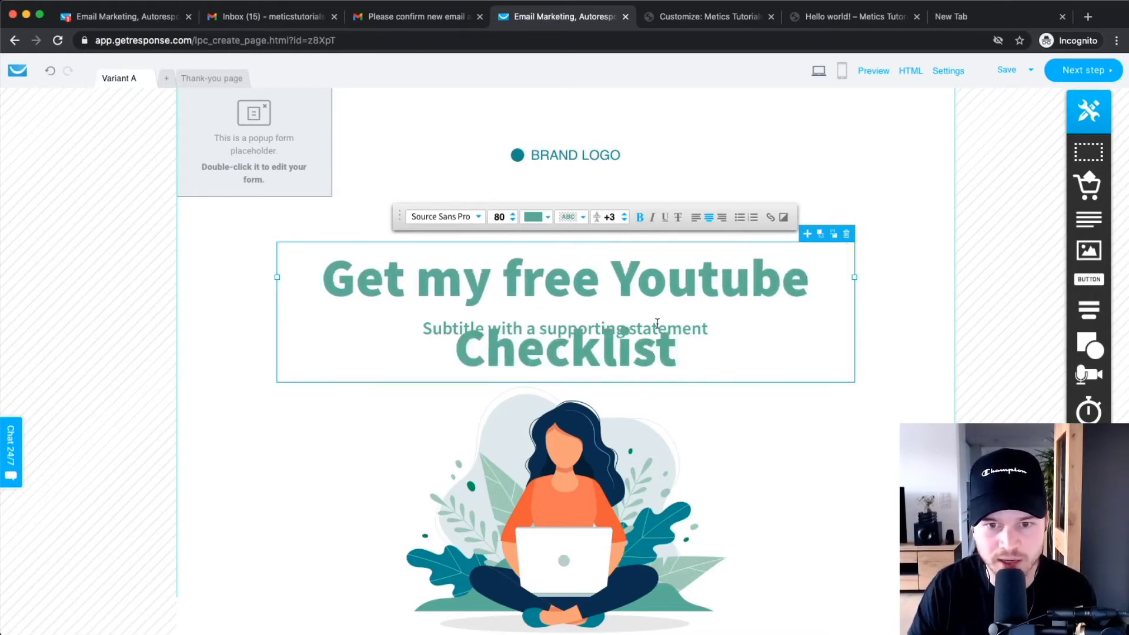
Delete the FREE DOWNLOAD label above the headline.
{"action": "left_click", "coordinate": [980, 288]}
{"action": "left_click", "coordinate": [587, 223]}
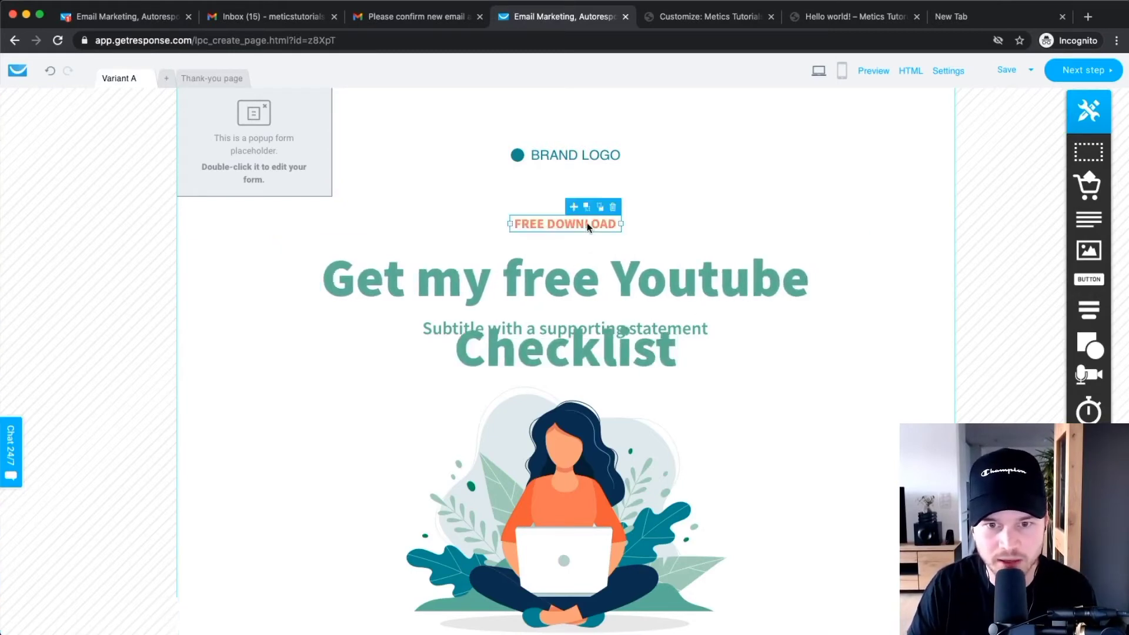
{"action": "left_click", "coordinate": [614, 208]}
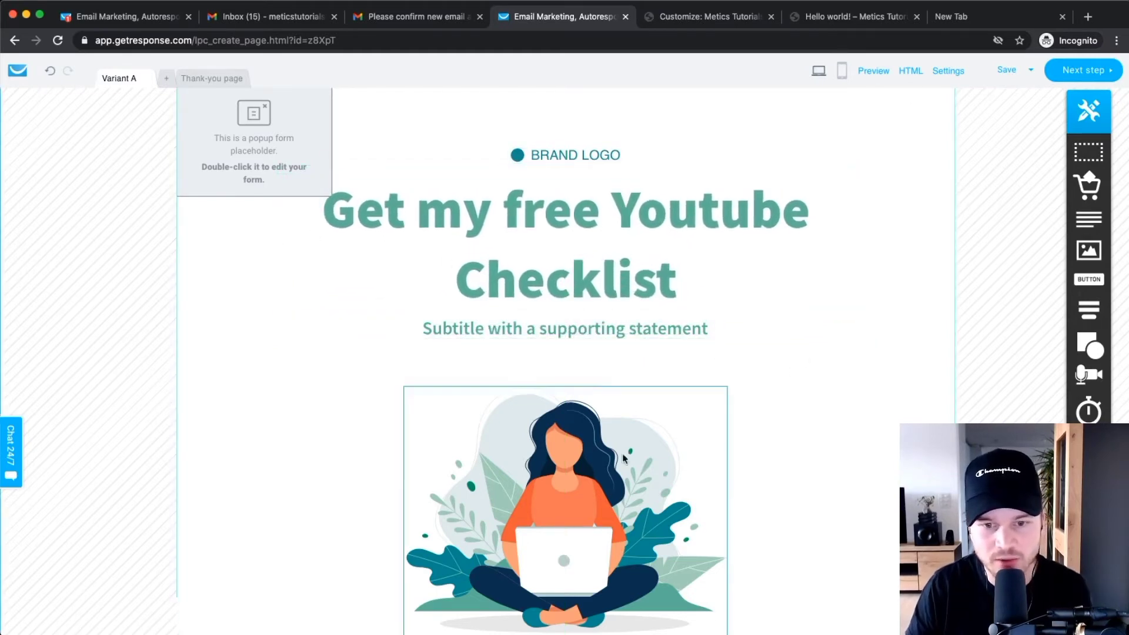
Swap the woman-with-laptop illustration for the Cover file and shrink it within its frame.
{"action": "scroll", "coordinate": [742, 416], "scroll_direction": "down", "scroll_amount": 1}
{"action": "left_click", "coordinate": [646, 406]}
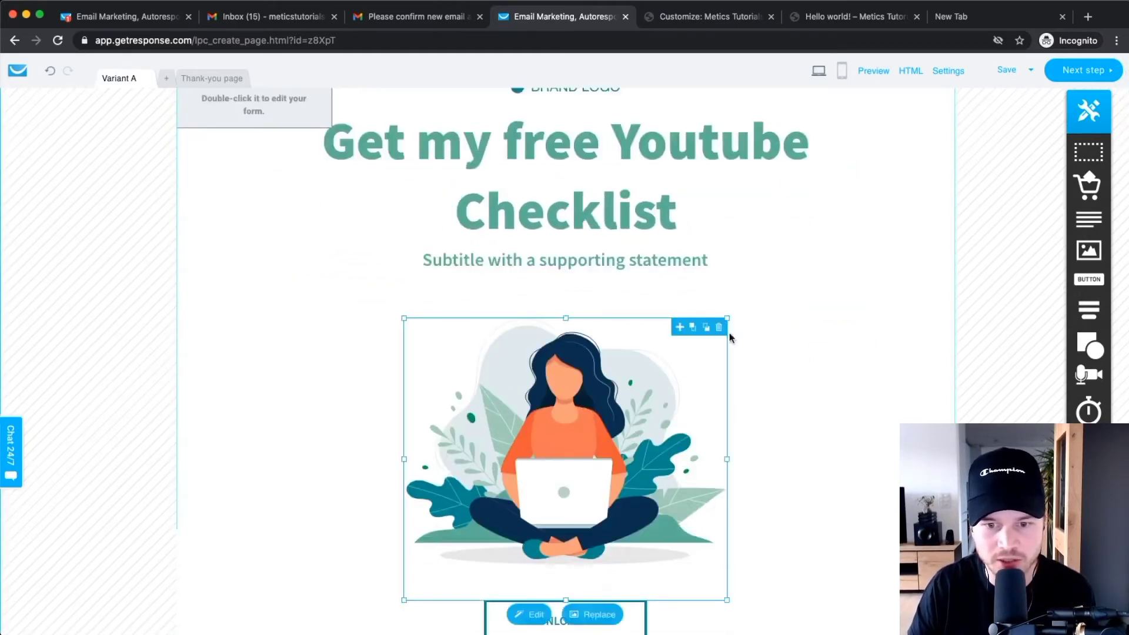
{"action": "scroll", "coordinate": [782, 453], "scroll_direction": "down", "scroll_amount": 2}
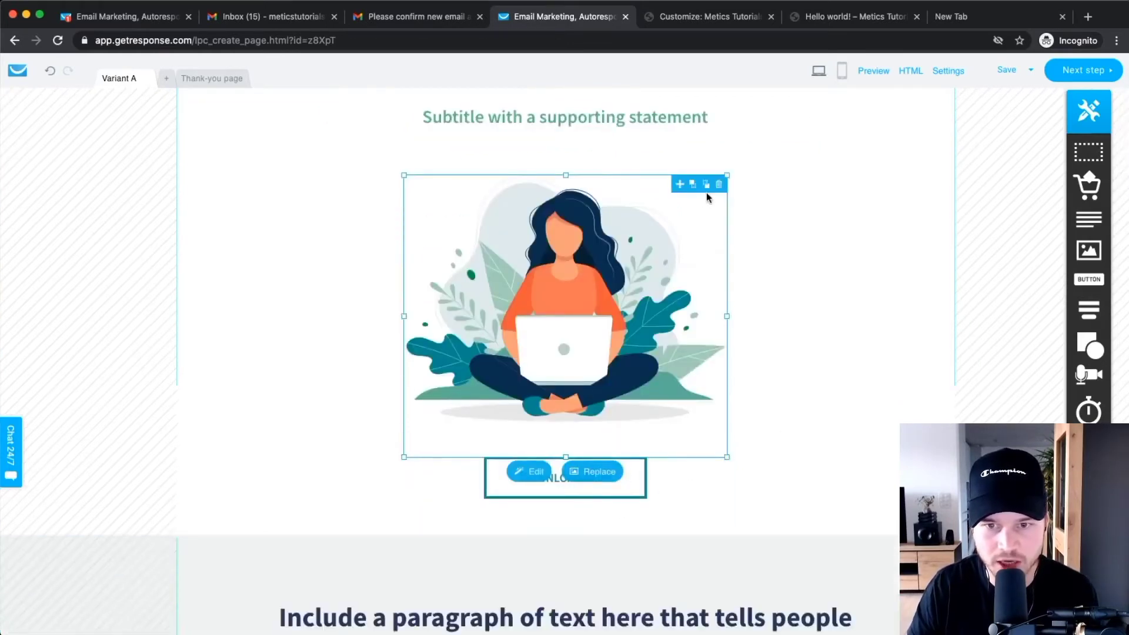
{"action": "left_click", "coordinate": [593, 473]}
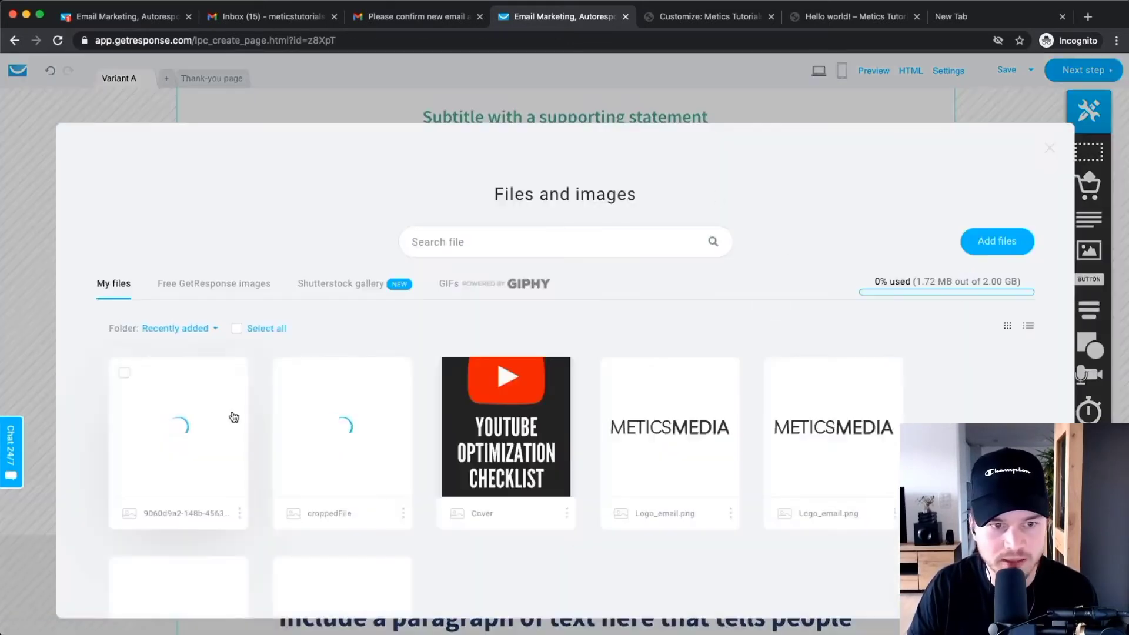
{"action": "left_click", "coordinate": [508, 419]}
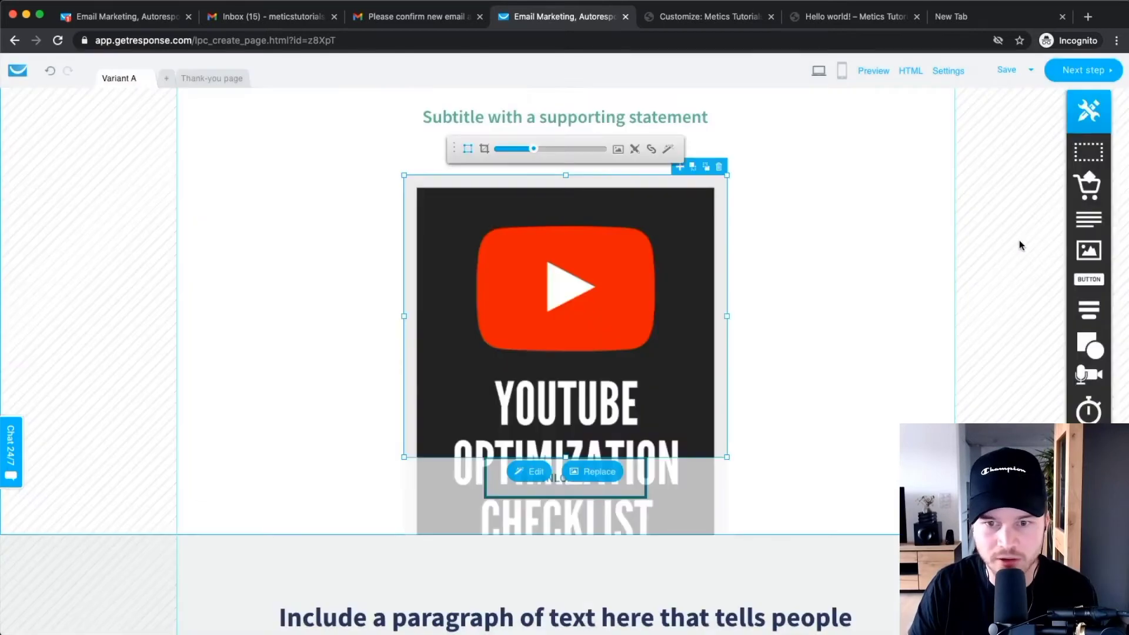
{"action": "left_click_drag", "start_coordinate": [539, 152], "coordinate": [518, 152]}
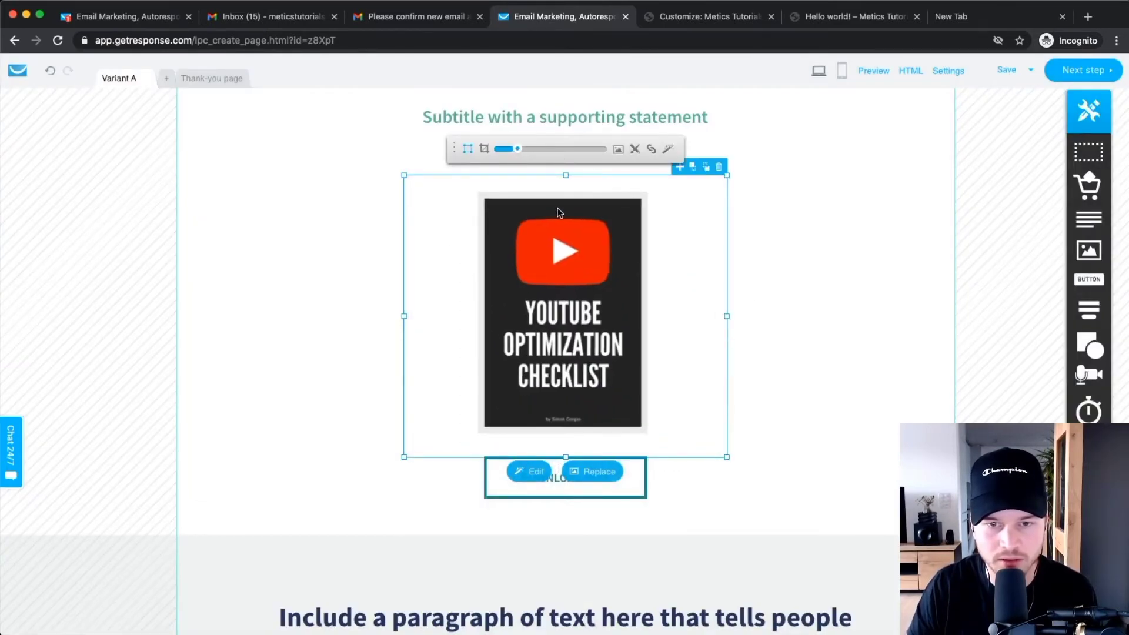
{"action": "left_click", "coordinate": [826, 268]}
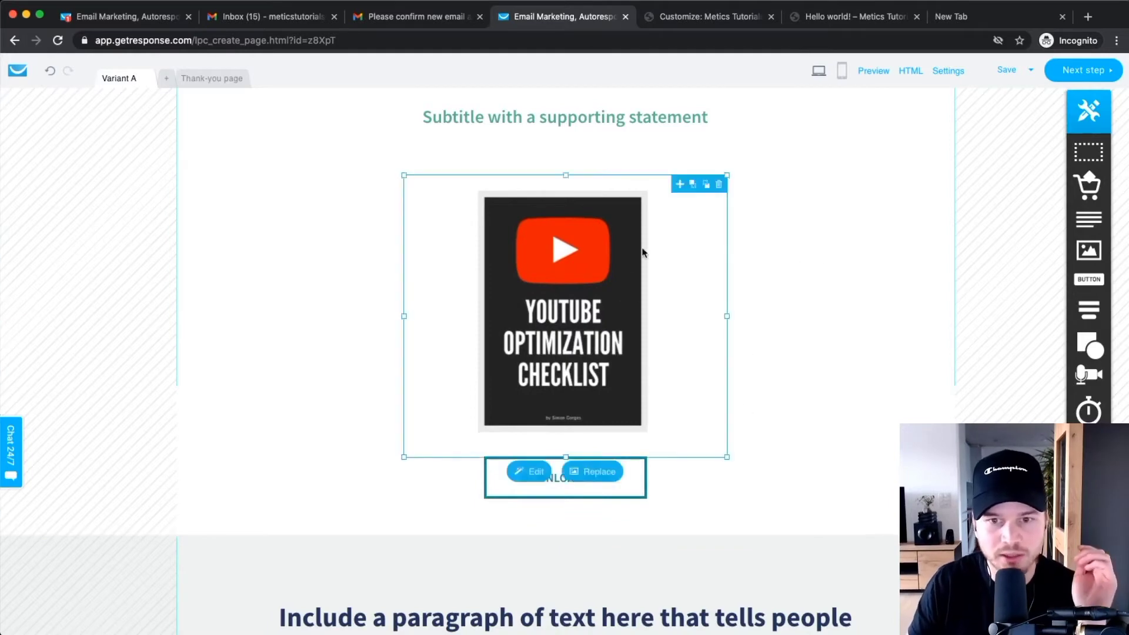
Scroll through Variant A to check the new headline and checklist cover.
{"action": "scroll", "coordinate": [773, 370], "scroll_direction": "up", "scroll_amount": 4}
{"action": "scroll", "coordinate": [739, 335], "scroll_direction": "down", "scroll_amount": 4}
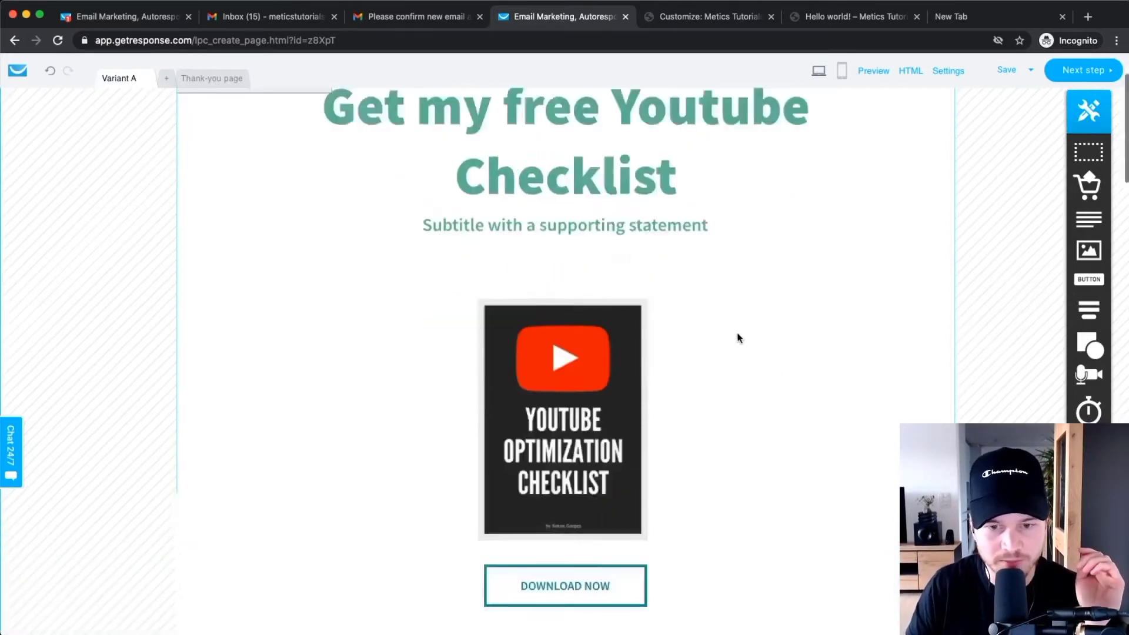
{"action": "scroll", "coordinate": [735, 351], "scroll_direction": "down", "scroll_amount": 6}
{"action": "scroll", "coordinate": [734, 351], "scroll_direction": "down", "scroll_amount": 3}
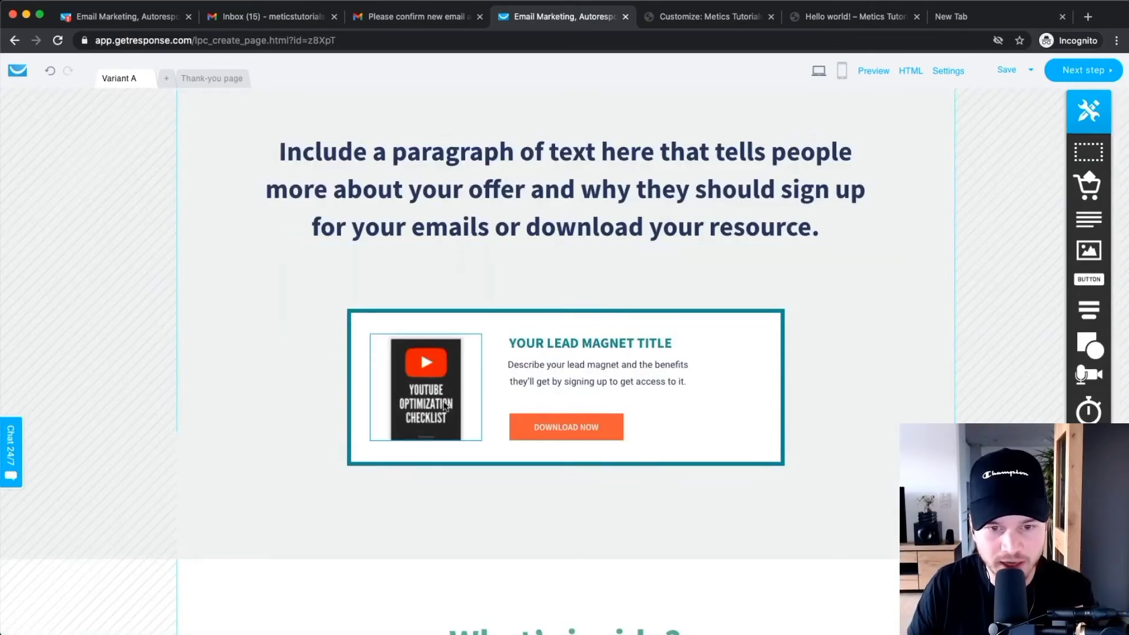
{"action": "scroll", "coordinate": [410, 400], "scroll_direction": "down", "scroll_amount": 4}
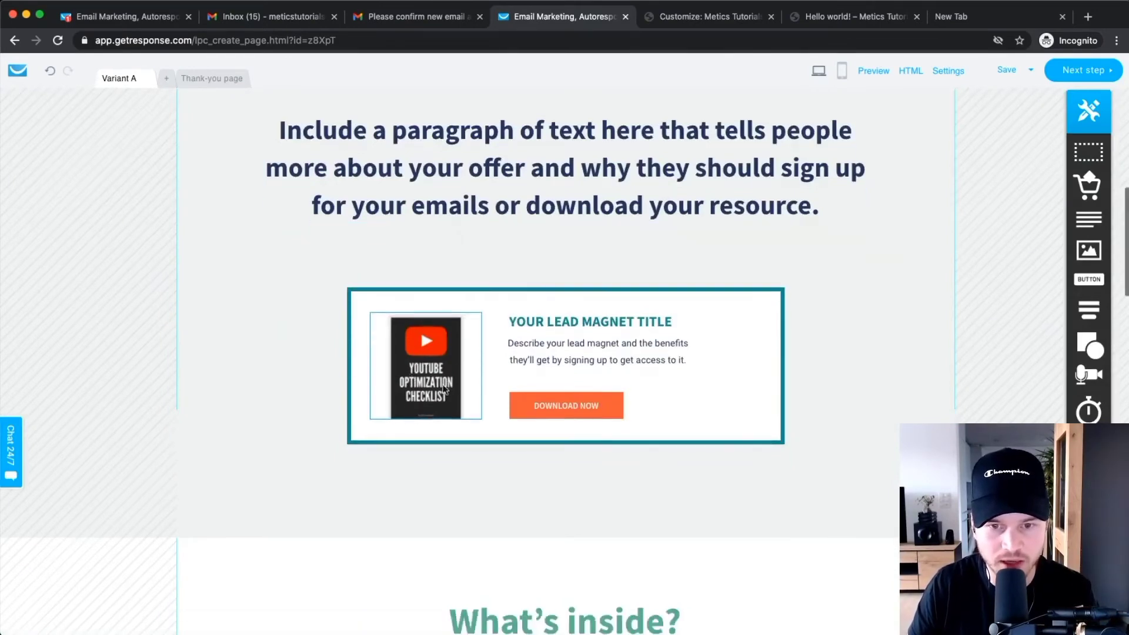
{"action": "scroll", "coordinate": [431, 341], "scroll_direction": "up", "scroll_amount": 10}
{"action": "scroll", "coordinate": [488, 270], "scroll_direction": "up", "scroll_amount": 6}
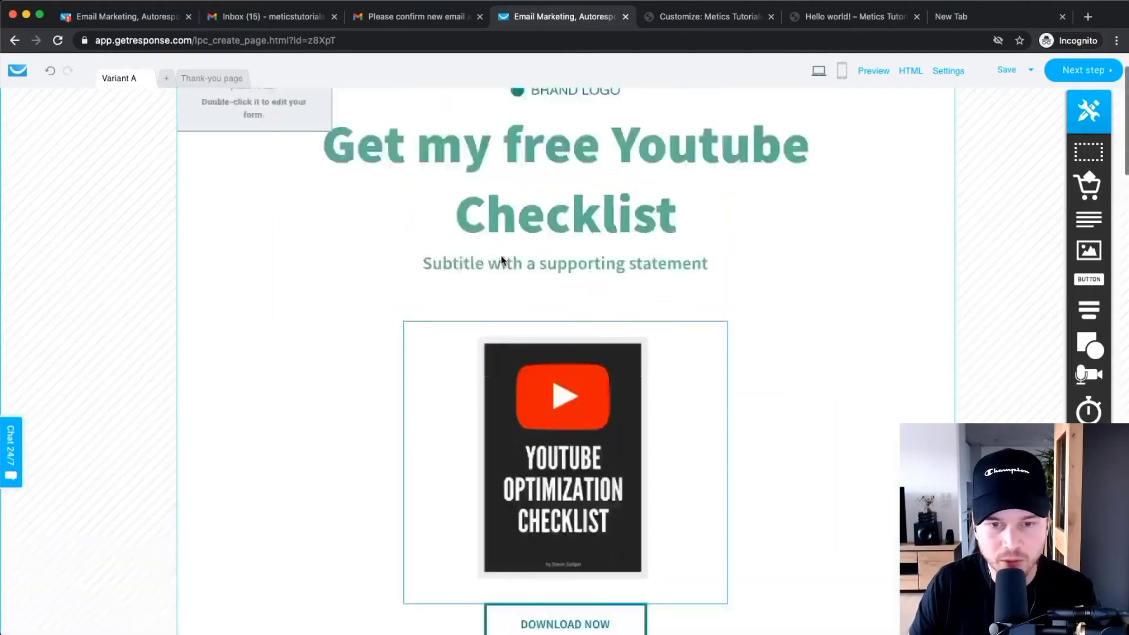
{"action": "scroll", "coordinate": [582, 365], "scroll_direction": "down", "scroll_amount": 7}
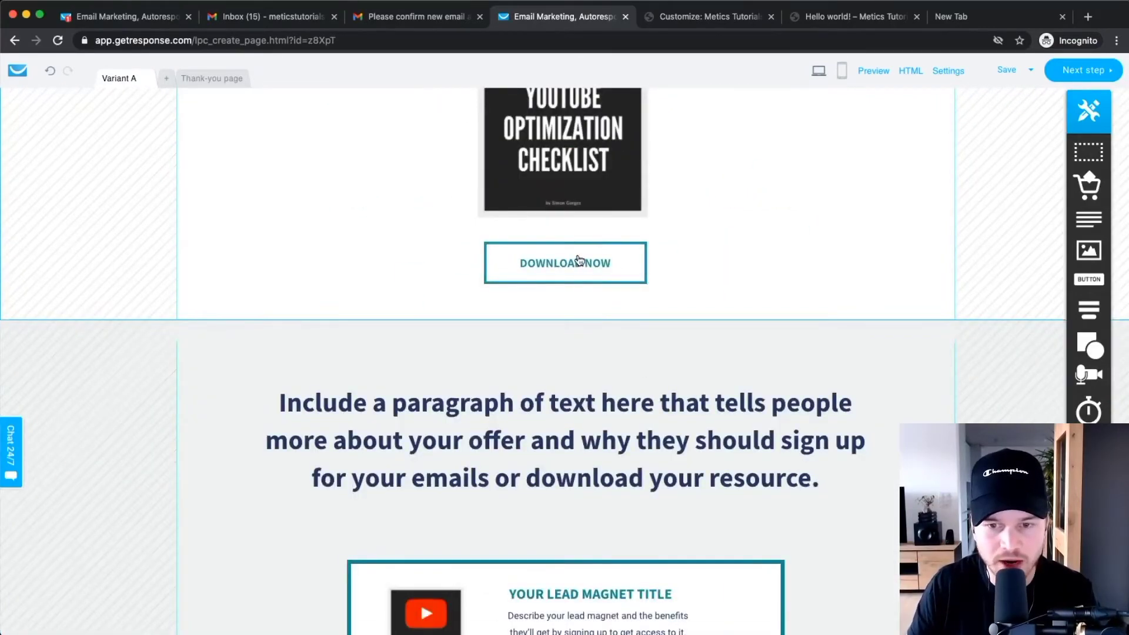
{"action": "scroll", "coordinate": [579, 260], "scroll_direction": "down", "scroll_amount": 15}
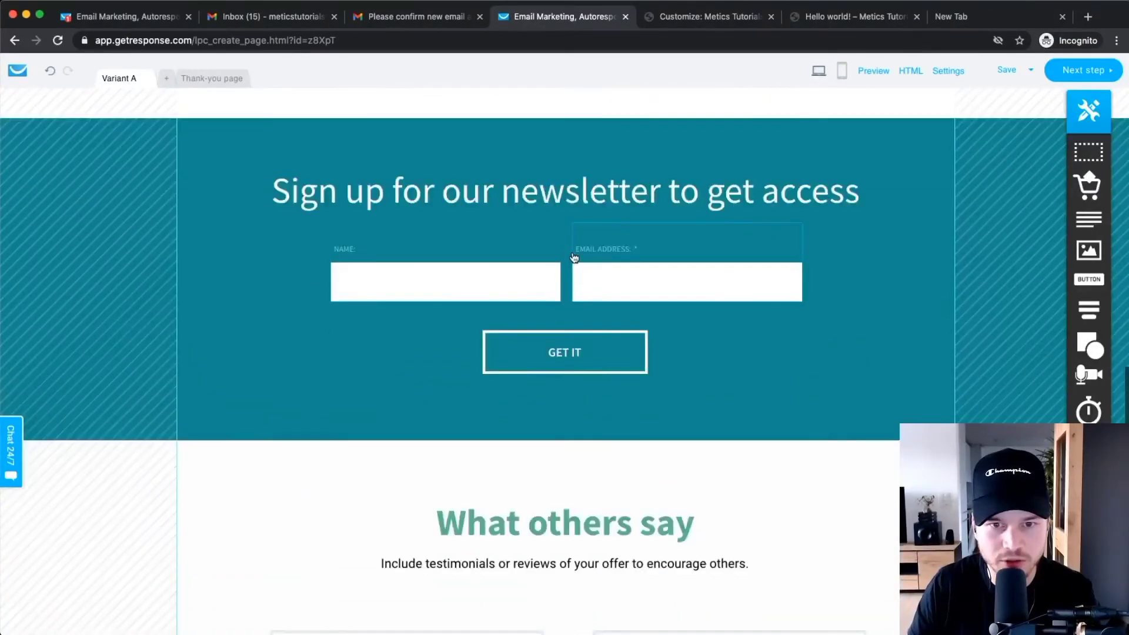
{"action": "scroll", "coordinate": [574, 257], "scroll_direction": "up", "scroll_amount": 1}
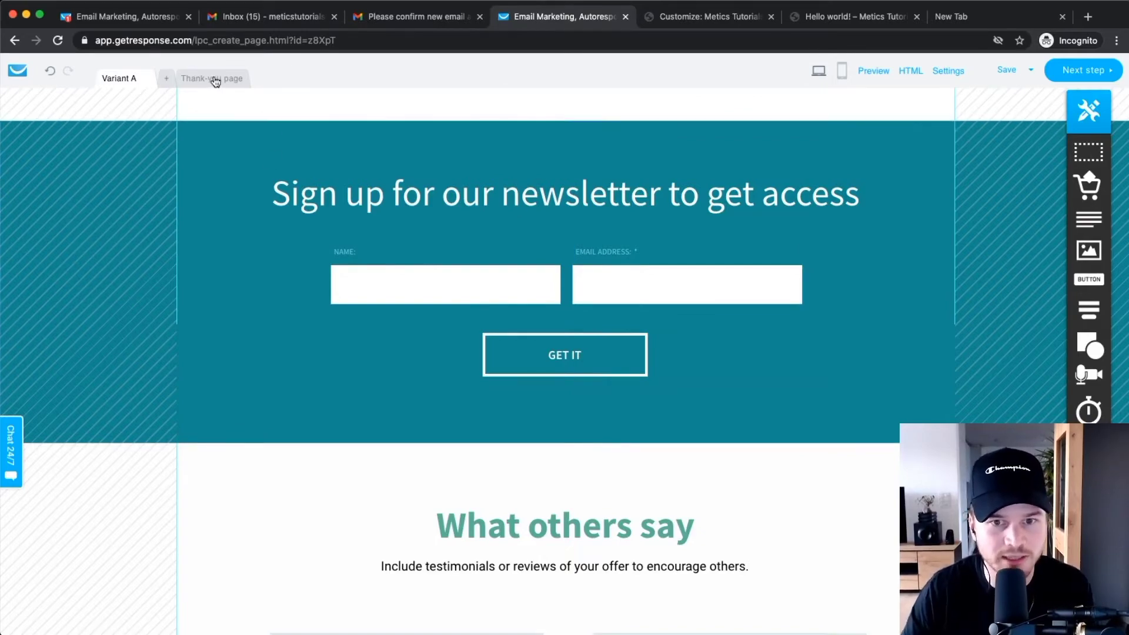
Switch to the Thank-you page and look over its lead magnet box.
{"action": "left_click", "coordinate": [237, 80]}
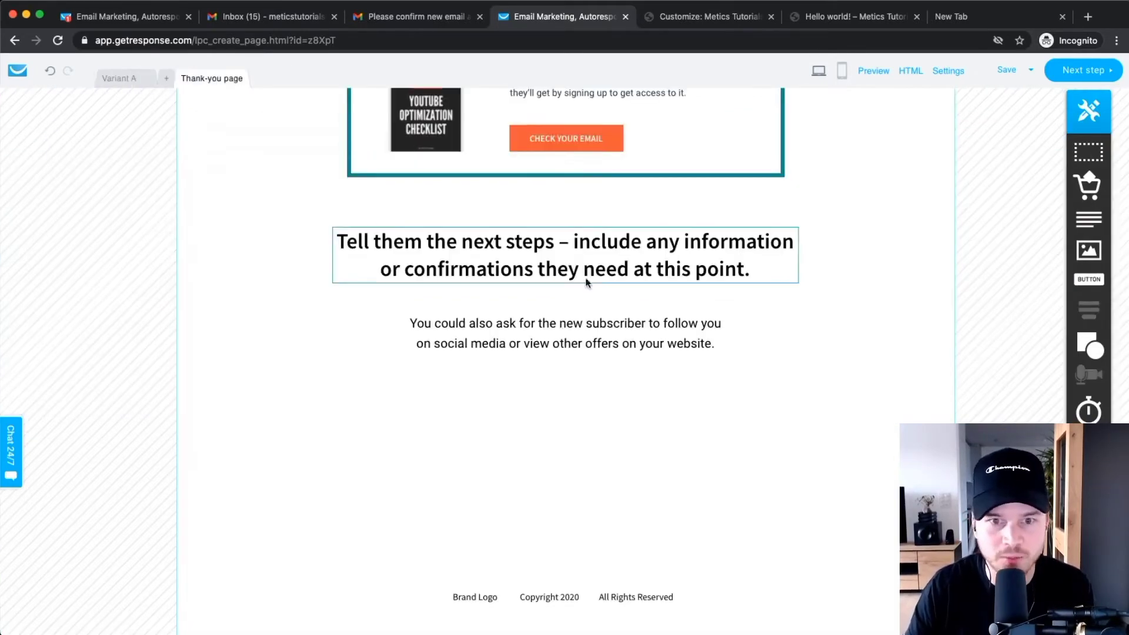
{"action": "scroll", "coordinate": [573, 252], "scroll_direction": "up", "scroll_amount": 6}
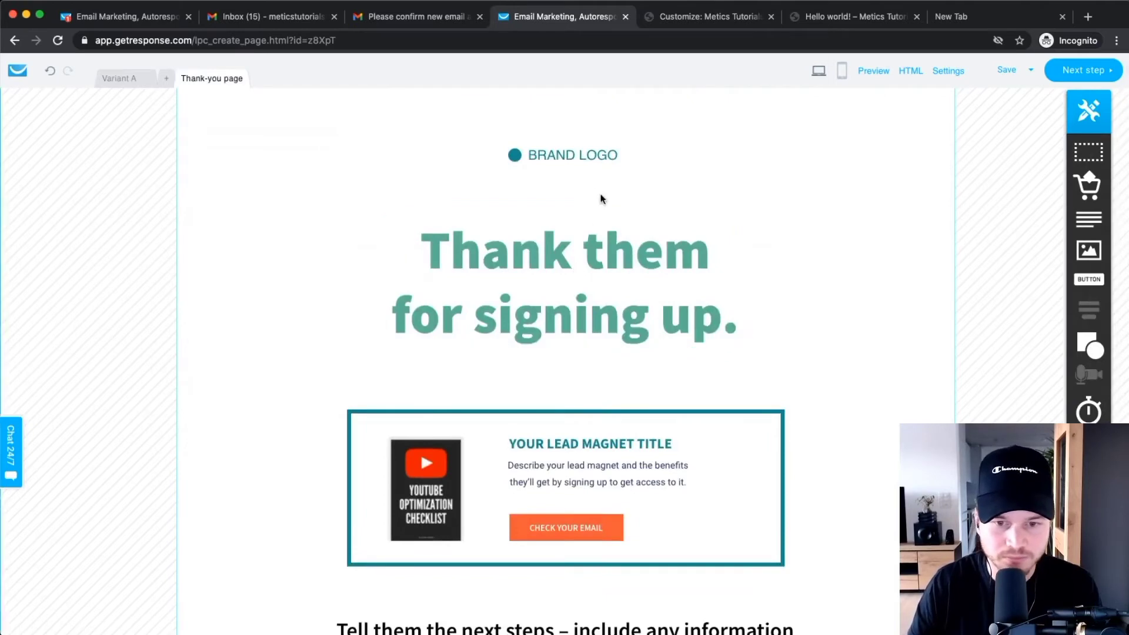
{"action": "scroll", "coordinate": [541, 282], "scroll_direction": "down", "scroll_amount": 1}
{"action": "scroll", "coordinate": [579, 509], "scroll_direction": "down", "scroll_amount": 1}
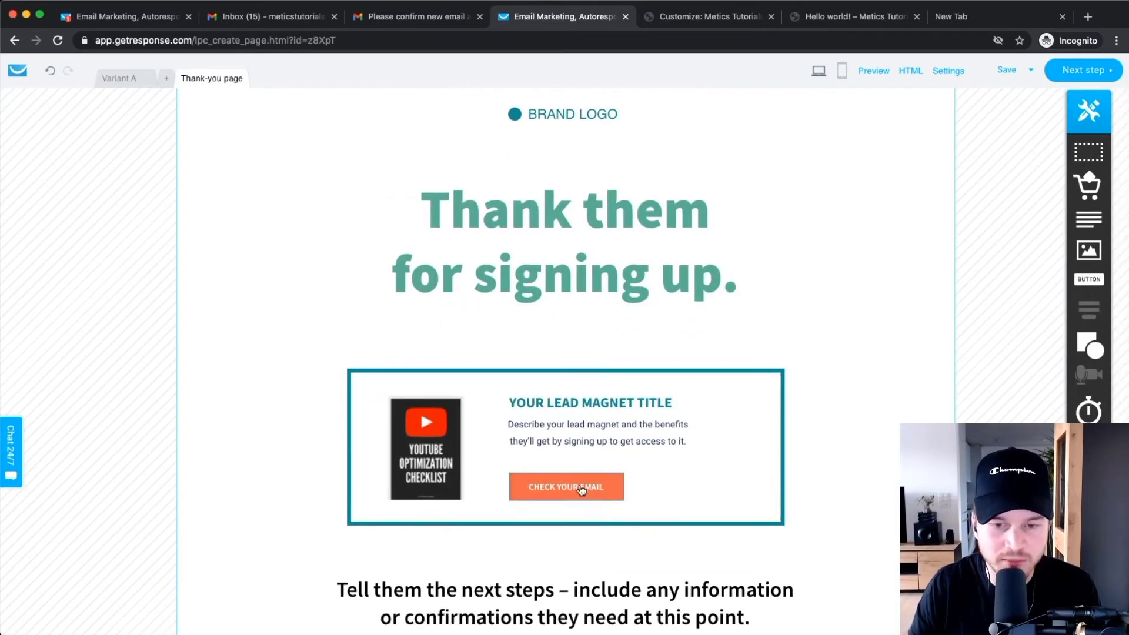
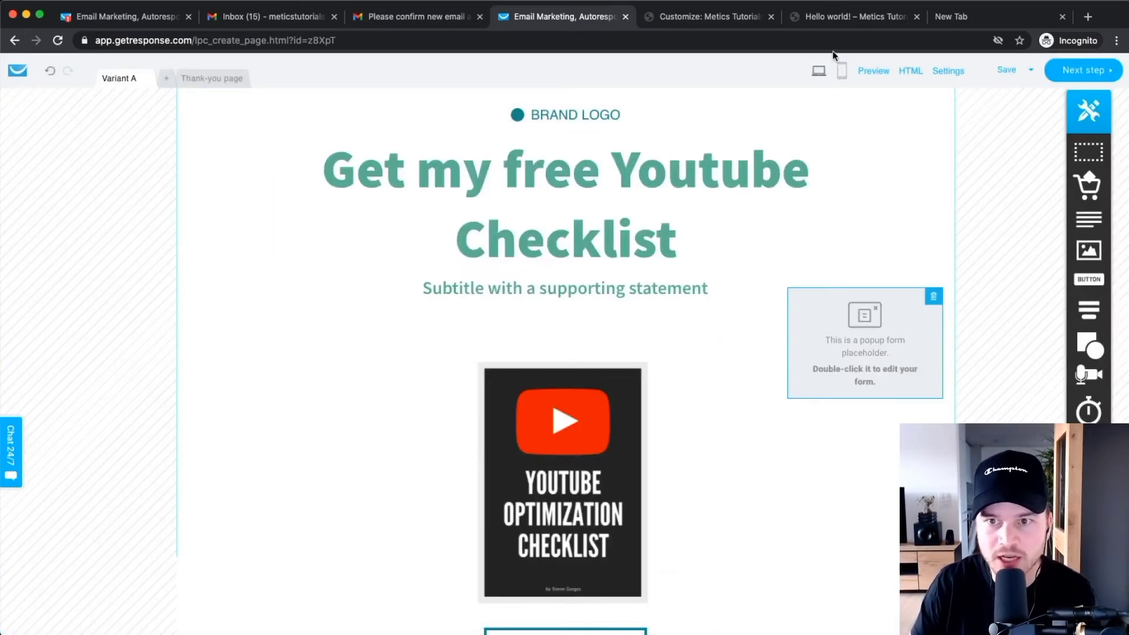
Scroll back up through Variant A to review the new headline and checklist cover.
{"action": "scroll", "coordinate": [853, 76], "scroll_direction": "up", "scroll_amount": 5}
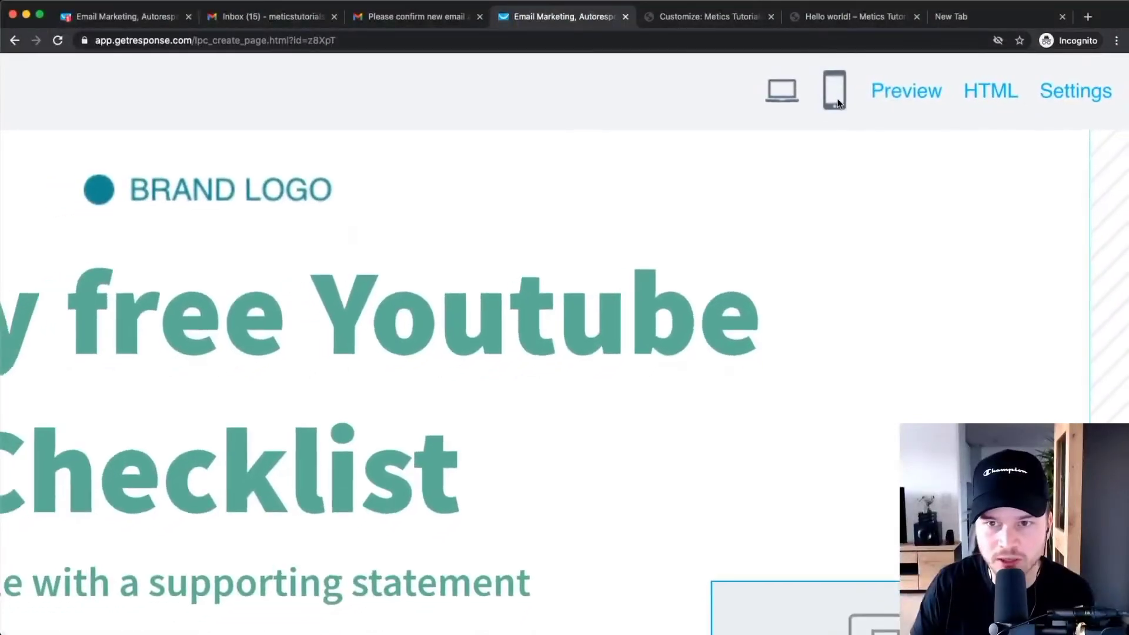
Build the landing page's mobile layout, scroll through it, then switch to the Thank-you page.
{"action": "left_click", "coordinate": [837, 99]}
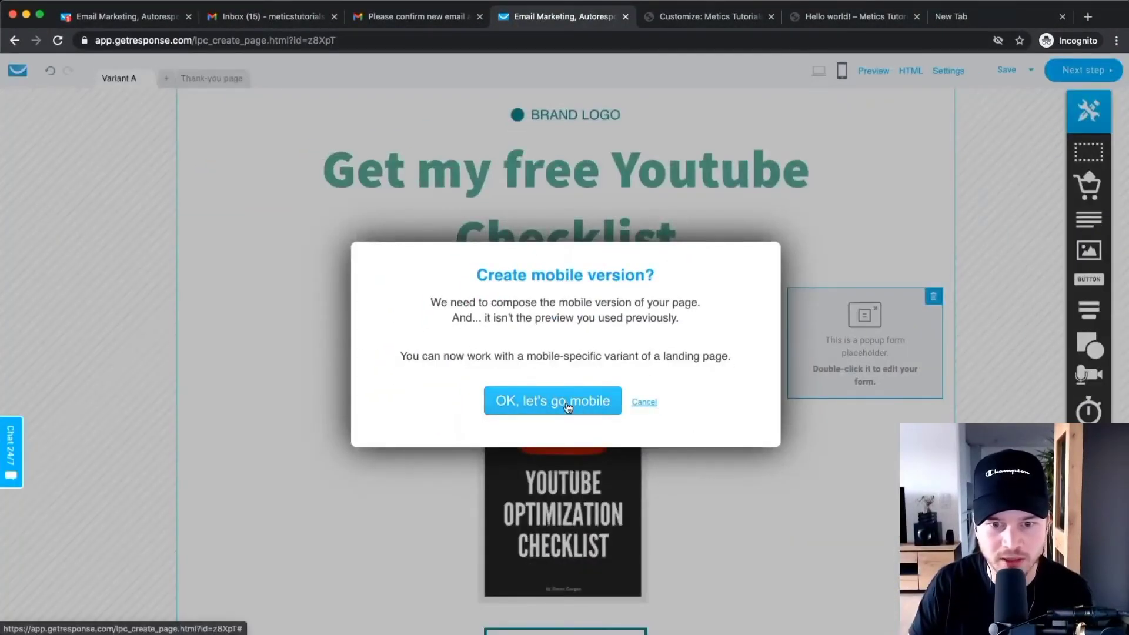
{"action": "left_click", "coordinate": [568, 405]}
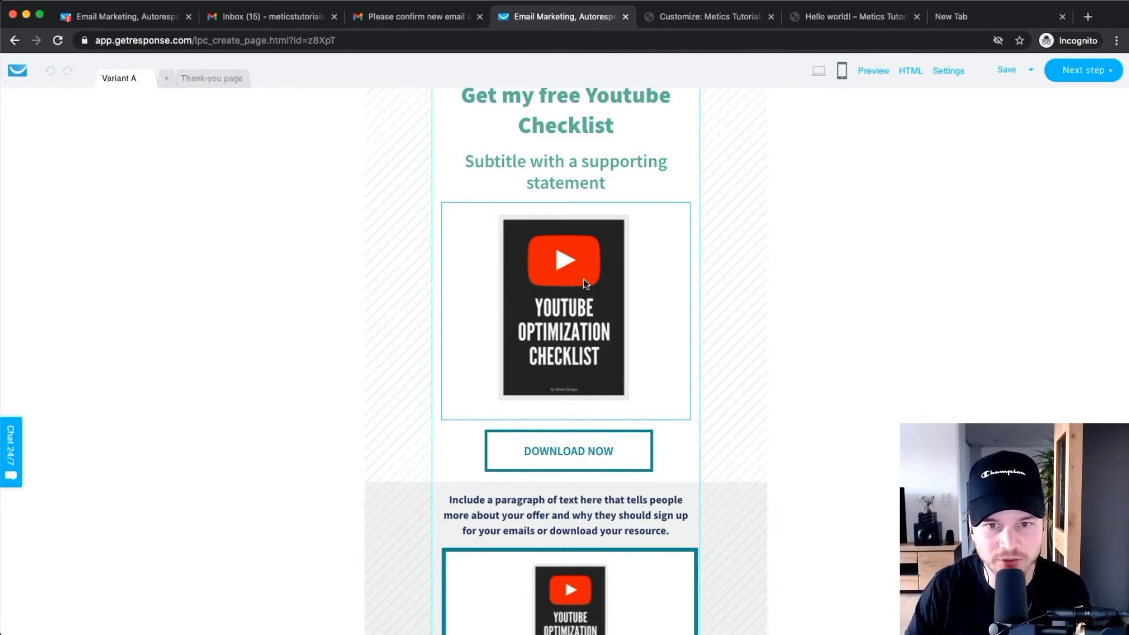
{"action": "scroll", "coordinate": [583, 280], "scroll_direction": "up", "scroll_amount": 1}
{"action": "scroll", "coordinate": [597, 188], "scroll_direction": "down", "scroll_amount": 5}
{"action": "scroll", "coordinate": [592, 197], "scroll_direction": "down", "scroll_amount": 8}
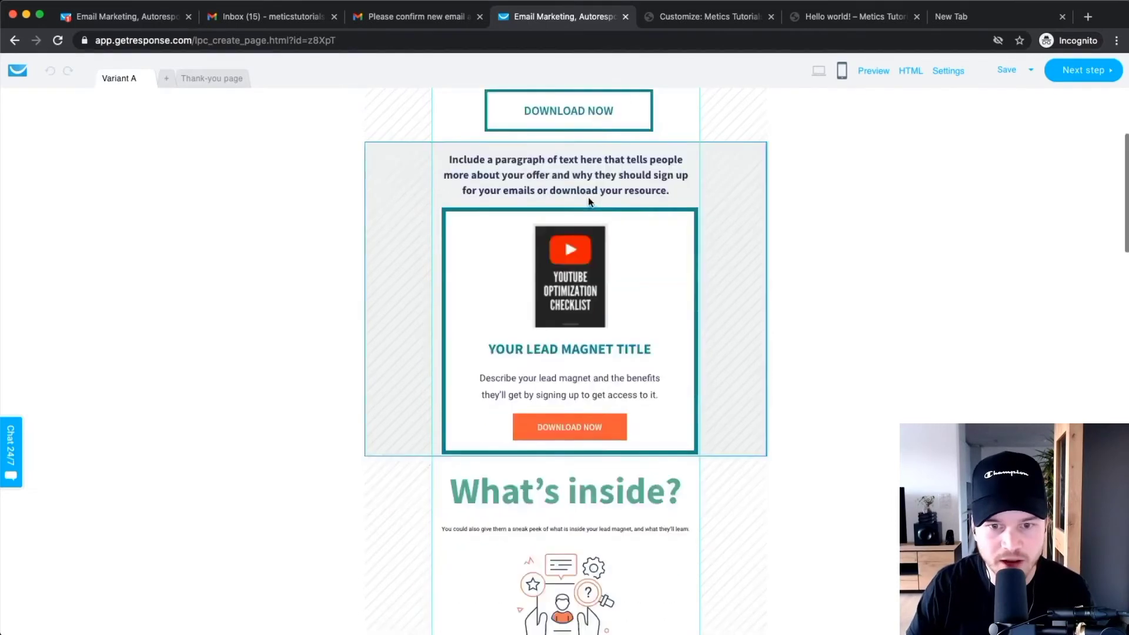
{"action": "scroll", "coordinate": [568, 357], "scroll_direction": "down", "scroll_amount": 5}
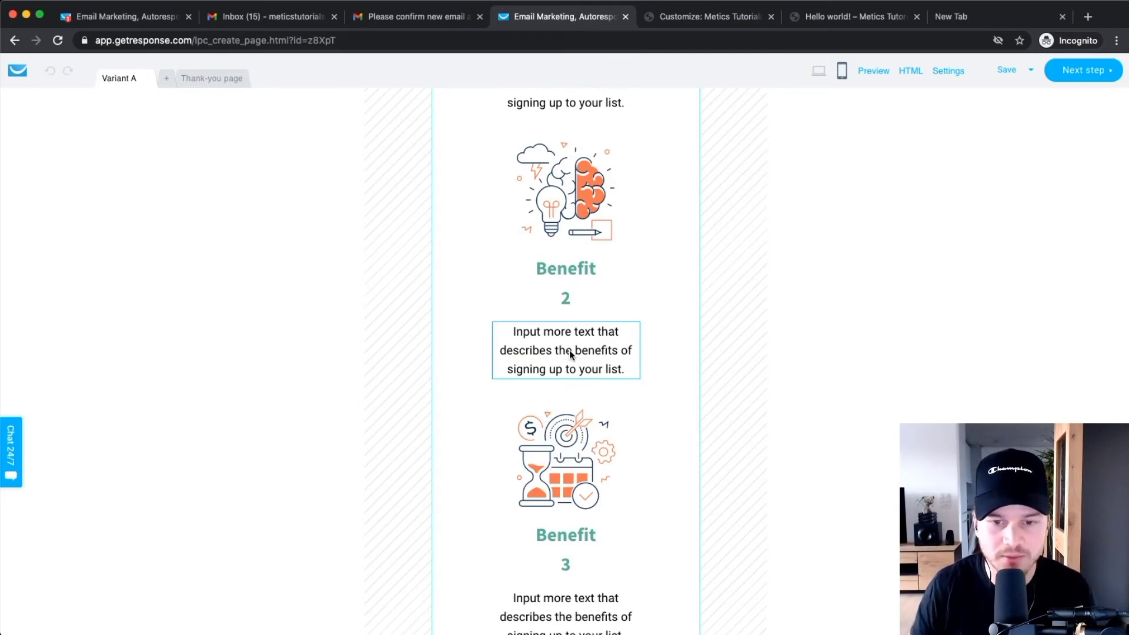
{"action": "scroll", "coordinate": [569, 350], "scroll_direction": "down", "scroll_amount": 14}
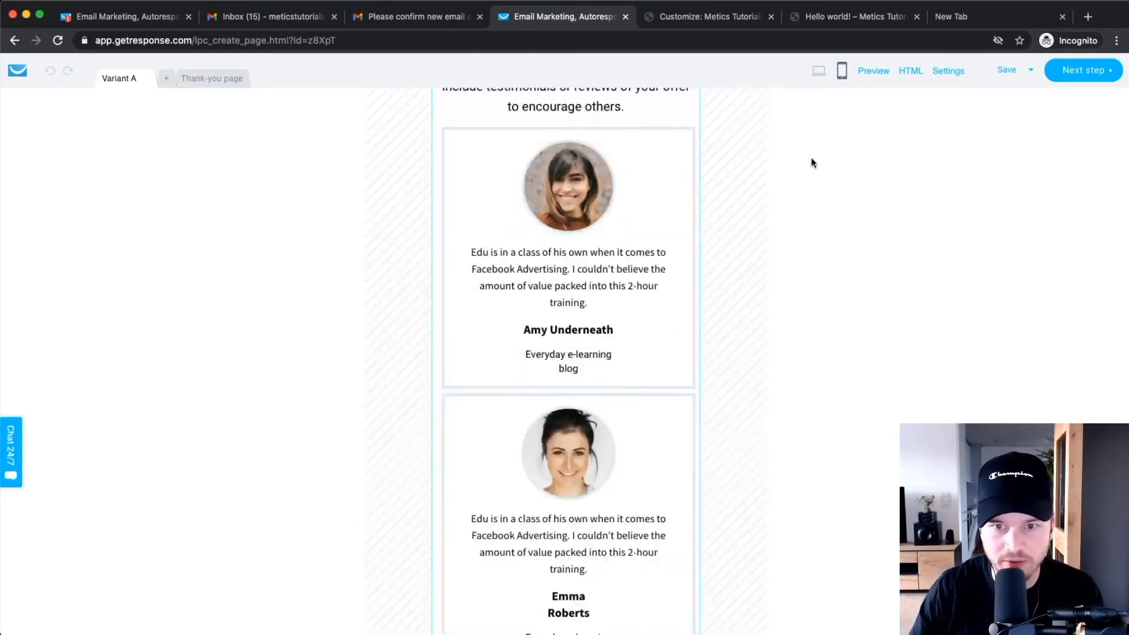
{"action": "left_click", "coordinate": [227, 82]}
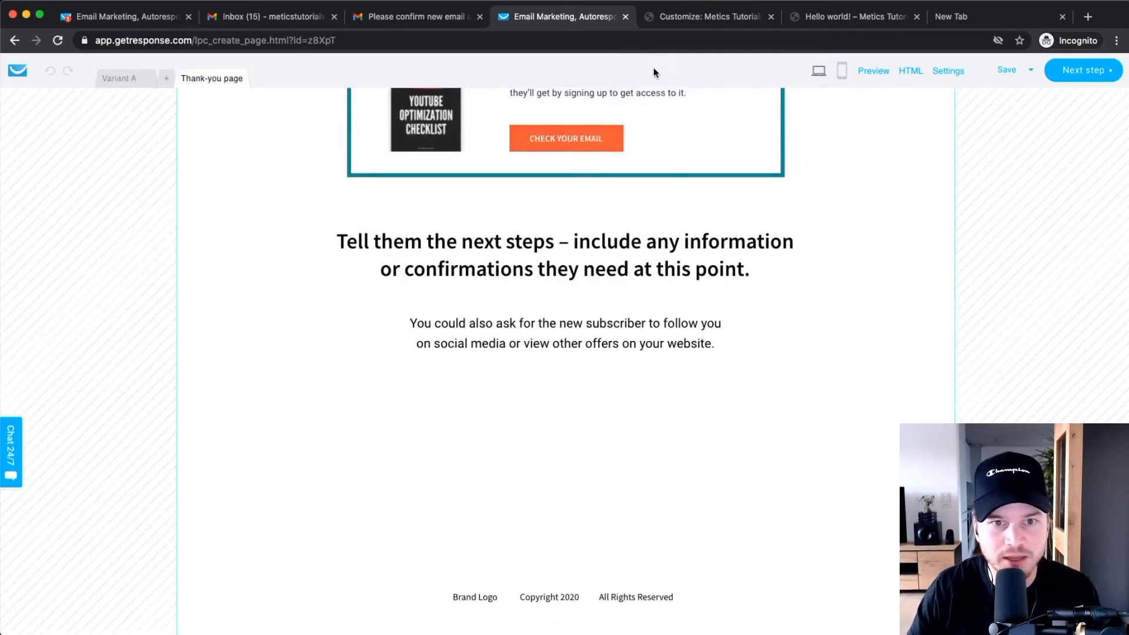
Generate the mobile layout of the thank-you page with 'OK, let's go mobile'.
{"action": "scroll", "coordinate": [224, 182], "scroll_direction": "up", "scroll_amount": 7}
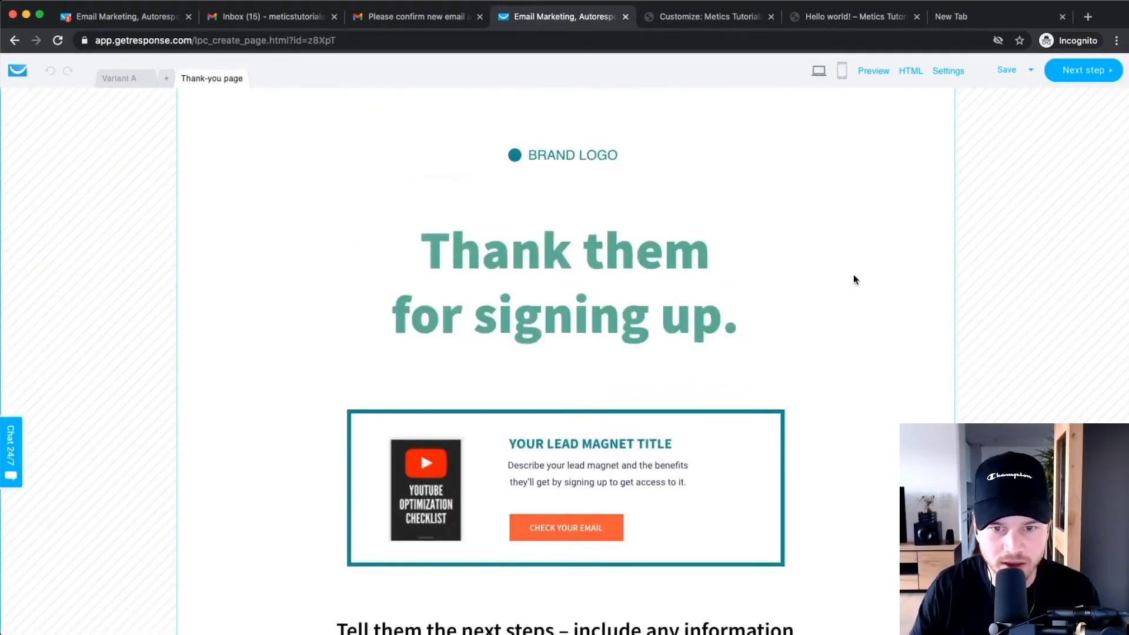
{"action": "left_click", "coordinate": [568, 155]}
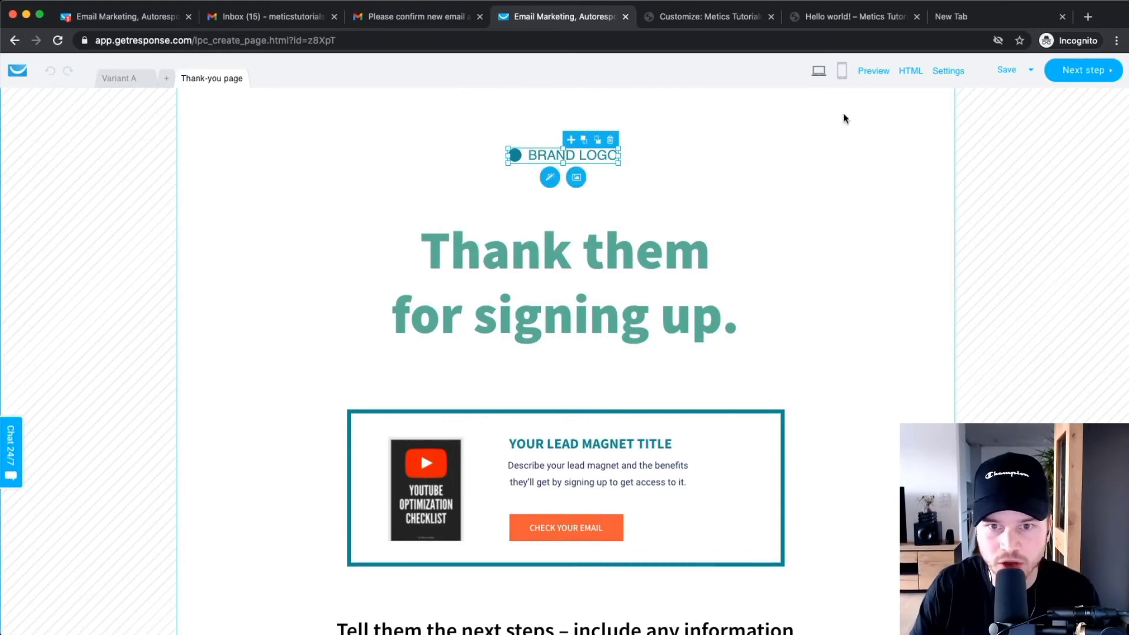
{"action": "left_click", "coordinate": [841, 71]}
{"action": "left_click", "coordinate": [549, 398]}
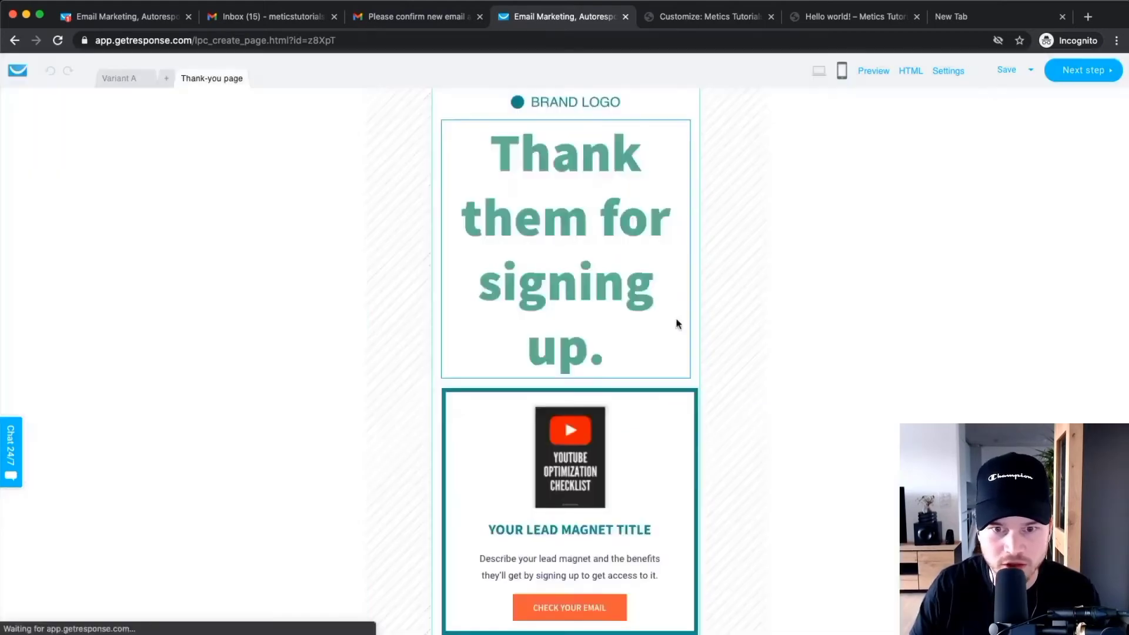
Check the mobile thank-you page, return to desktop view, and continue to signup page settings.
{"action": "scroll", "coordinate": [565, 194], "scroll_direction": "down", "scroll_amount": 3}
{"action": "scroll", "coordinate": [554, 223], "scroll_direction": "up", "scroll_amount": 5}
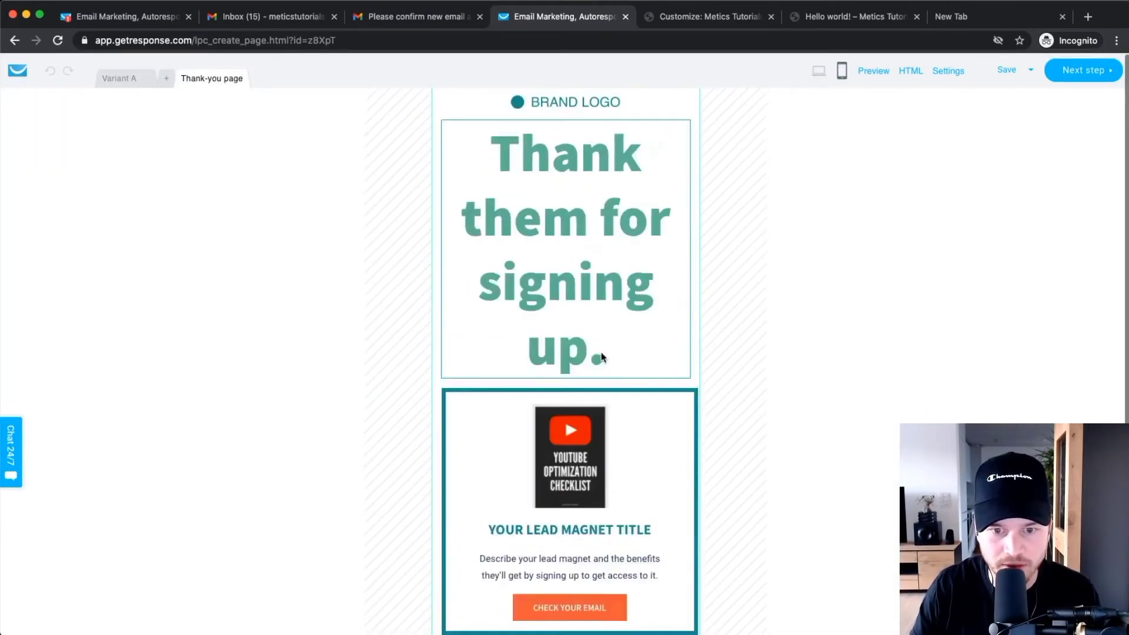
{"action": "left_click", "coordinate": [819, 70]}
{"action": "mouse_move", "coordinate": [1006, 70]}
{"action": "left_click", "coordinate": [976, 96]}
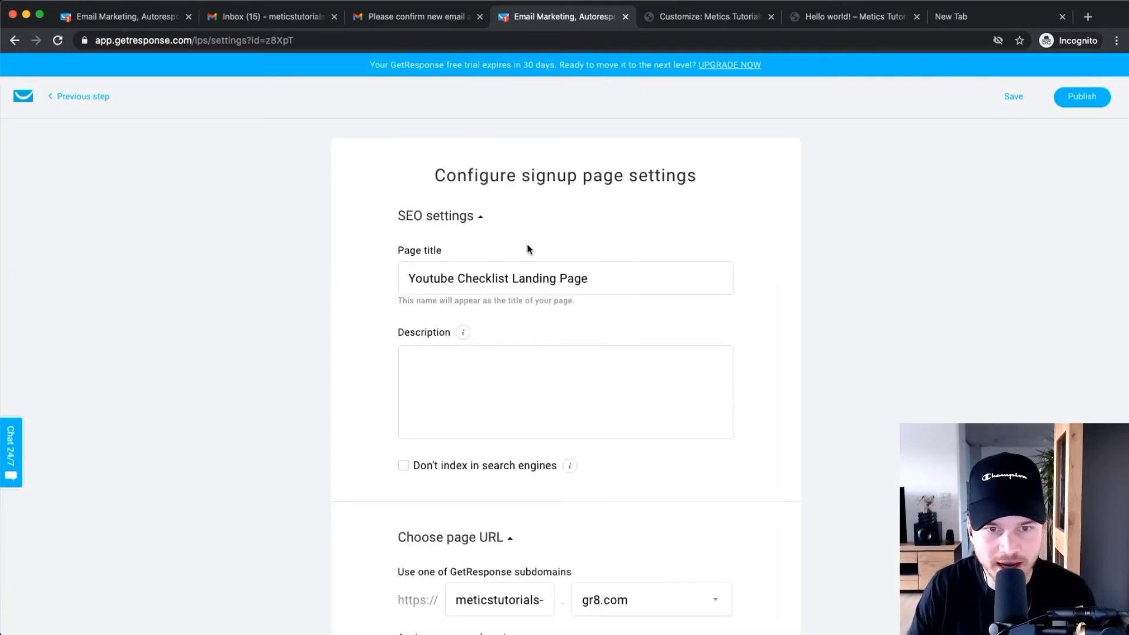
Keep the page title and enter the description 'Learn how to rank #1 on youtube.'.
{"action": "left_click_drag", "start_coordinate": [408, 278], "coordinate": [595, 280]}
{"action": "left_click", "coordinate": [938, 309]}
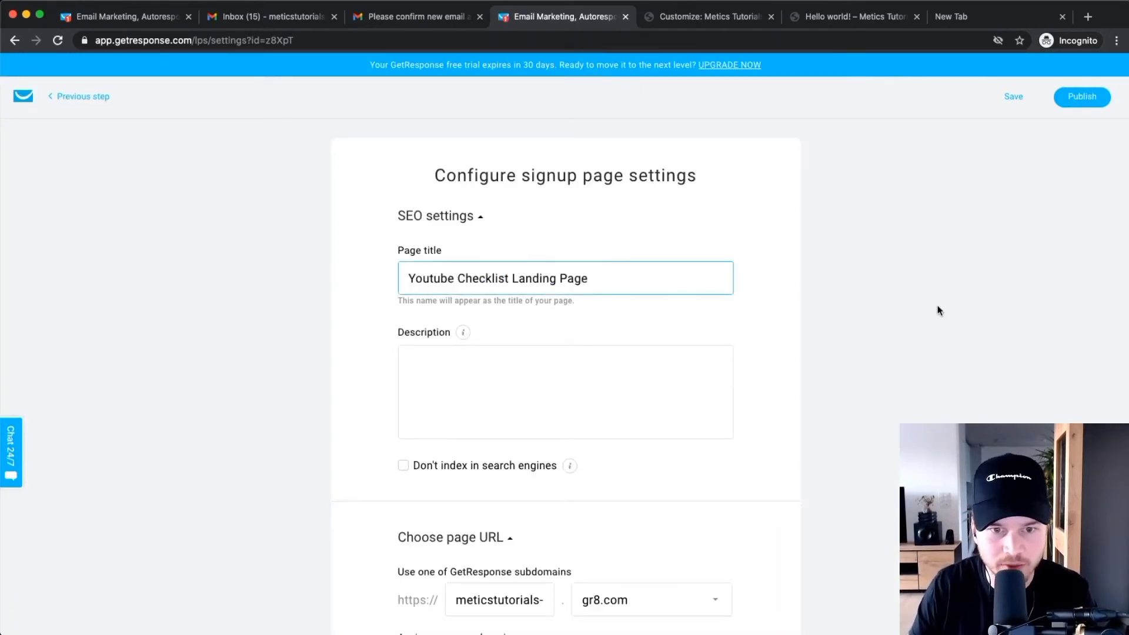
{"action": "left_click", "coordinate": [481, 372]}
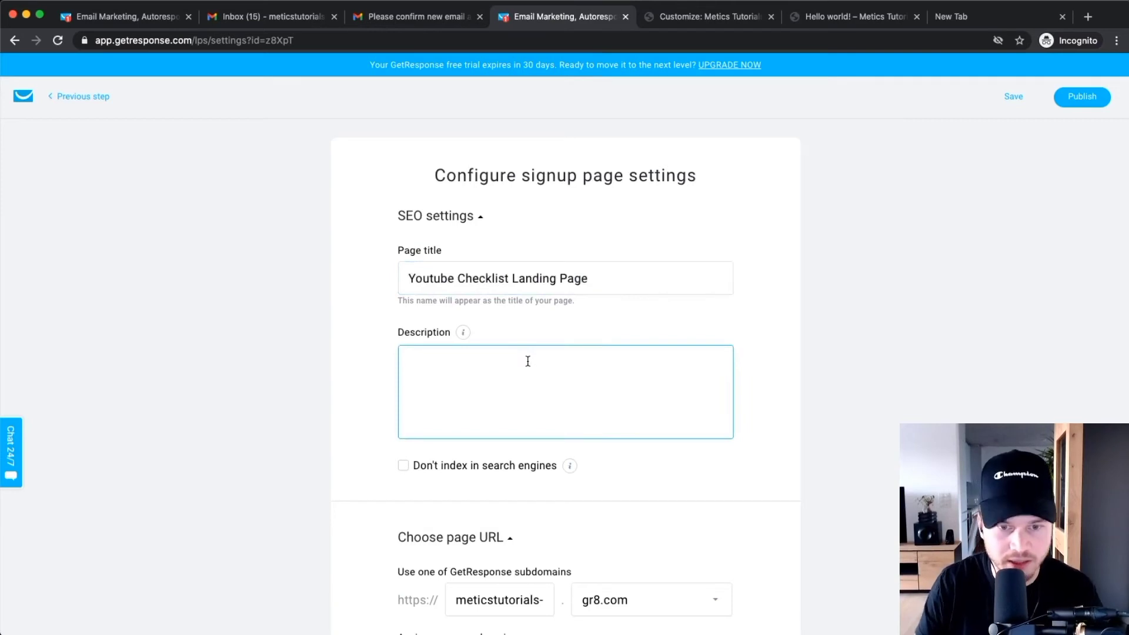
{"action": "type", "text": "Learn how to r"}
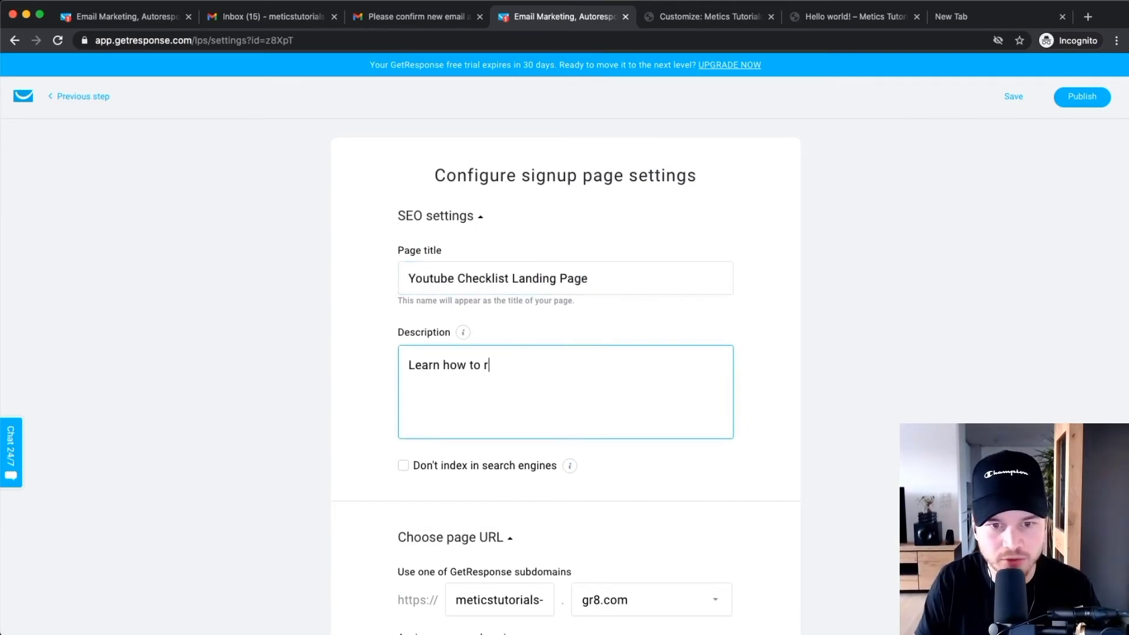
{"action": "type", "text": "ank #1"}
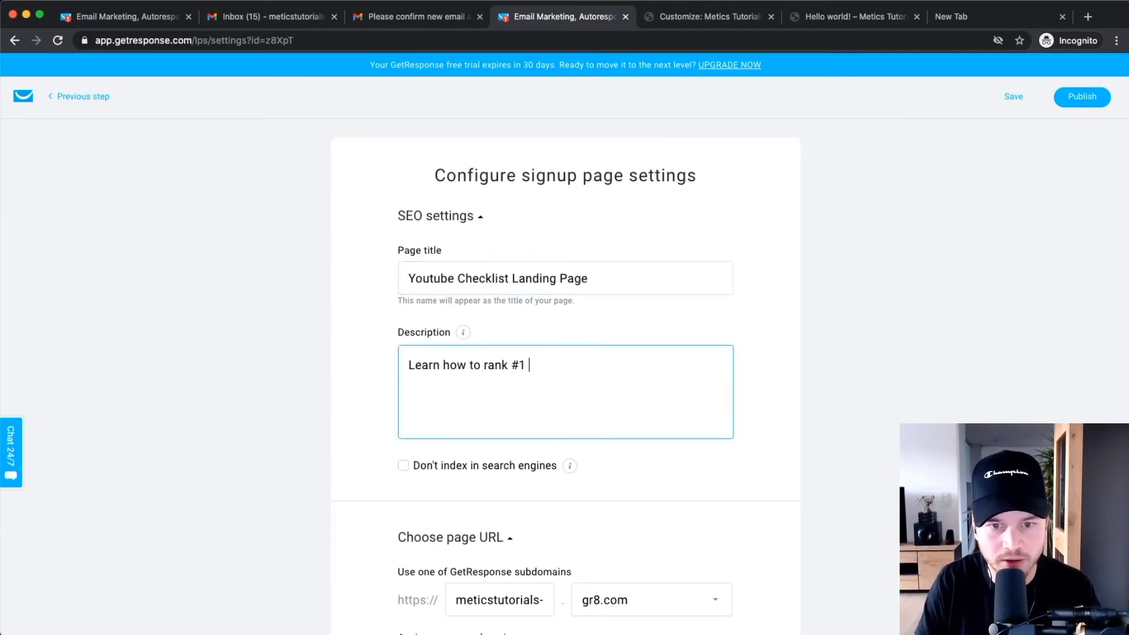
{"action": "type", "text": " on youtube."}
Review the gr8.com subdomain page URL, leaving it unchanged.
{"action": "scroll", "coordinate": [453, 427], "scroll_direction": "down", "scroll_amount": 2}
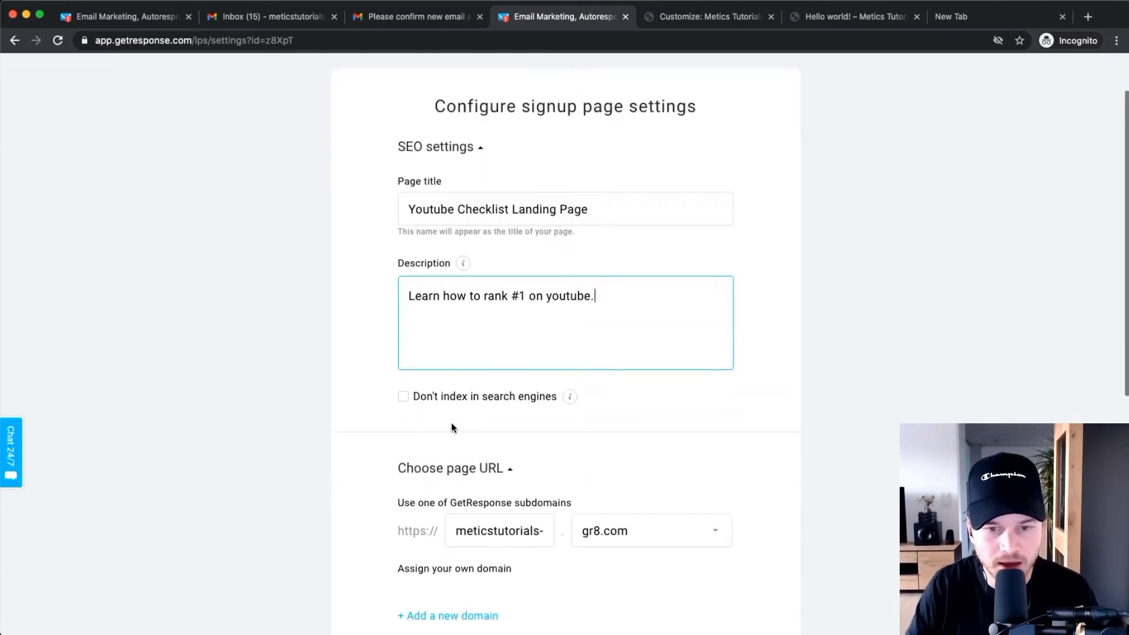
{"action": "scroll", "coordinate": [464, 423], "scroll_direction": "down", "scroll_amount": 2}
{"action": "scroll", "coordinate": [506, 353], "scroll_direction": "down", "scroll_amount": 2}
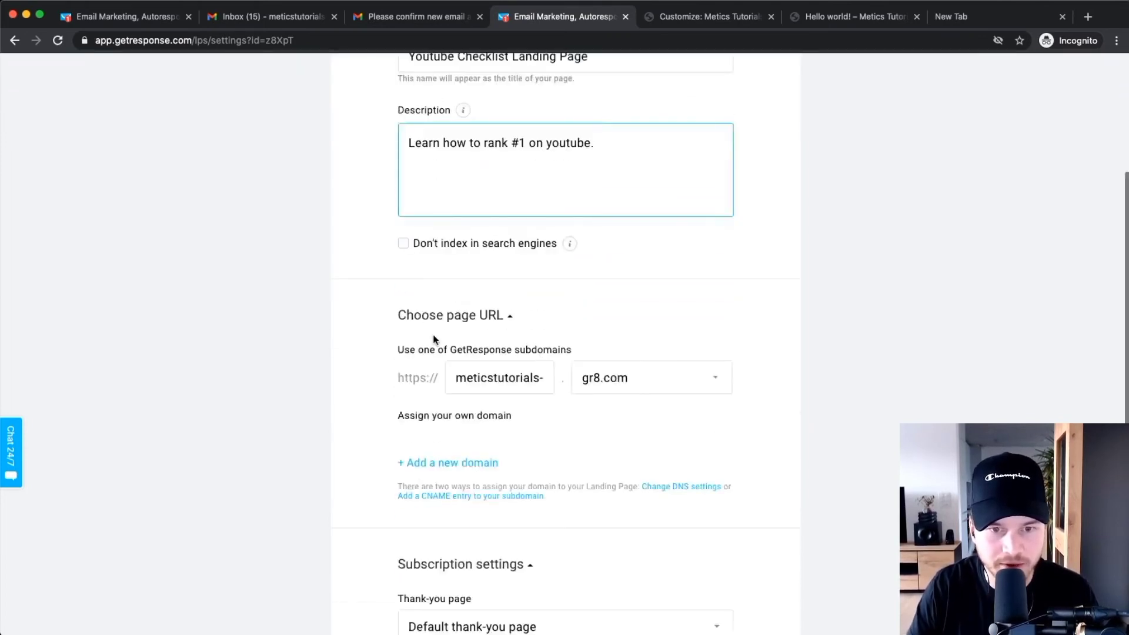
{"action": "scroll", "coordinate": [529, 327], "scroll_direction": "down", "scroll_amount": 2}
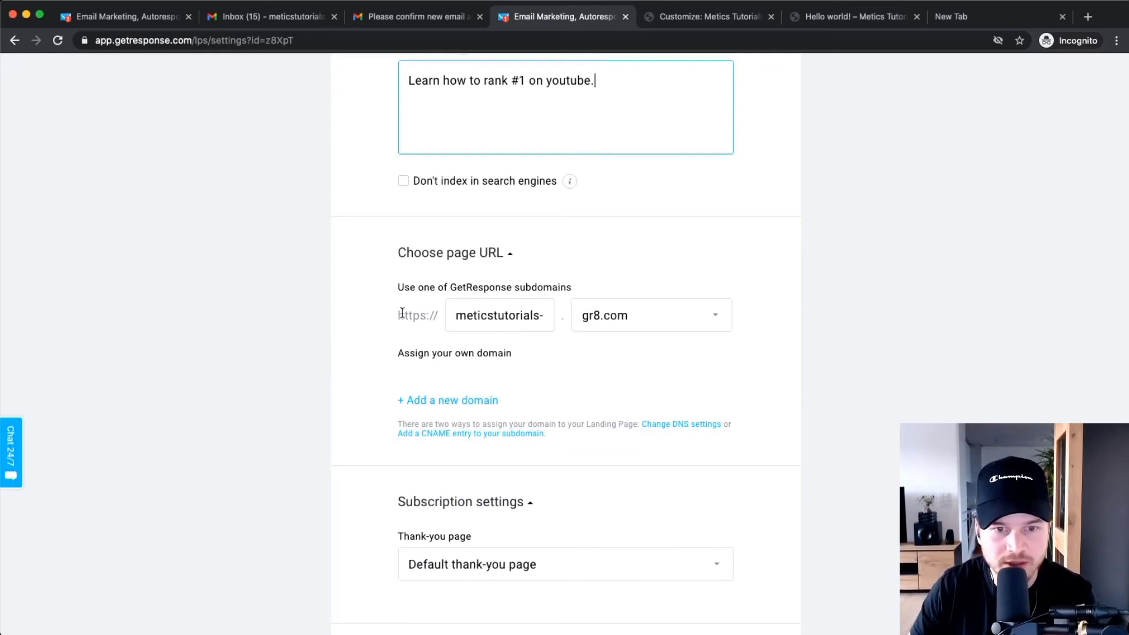
{"action": "left_click_drag", "start_coordinate": [399, 315], "coordinate": [810, 320]}
{"action": "left_click", "coordinate": [810, 316]}
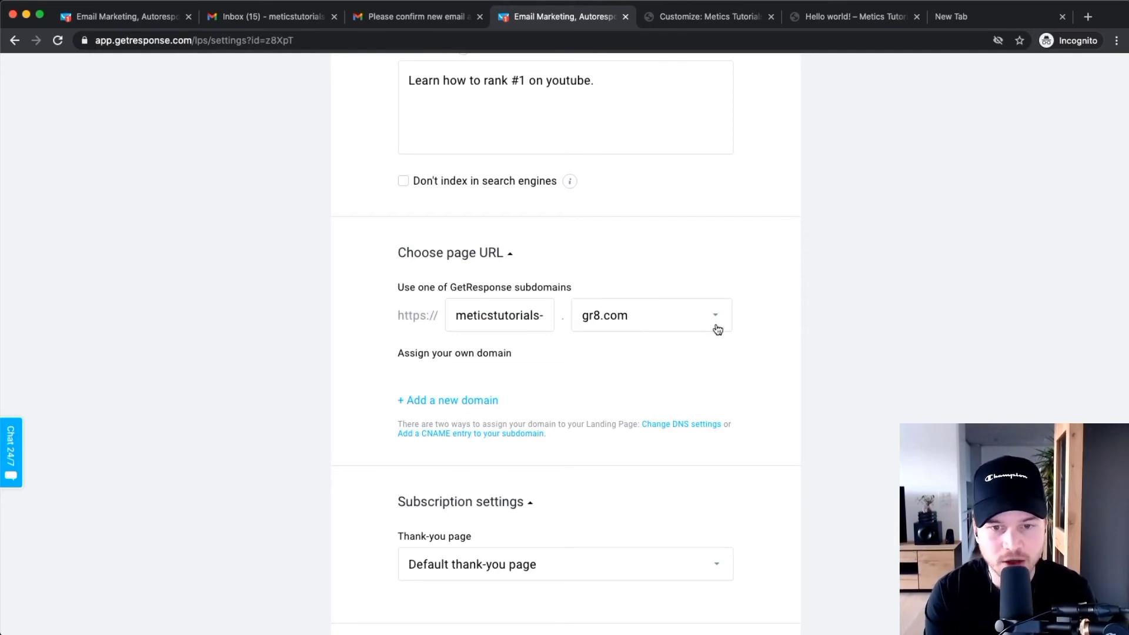
{"action": "scroll", "coordinate": [507, 323], "scroll_direction": "up", "scroll_amount": 5}
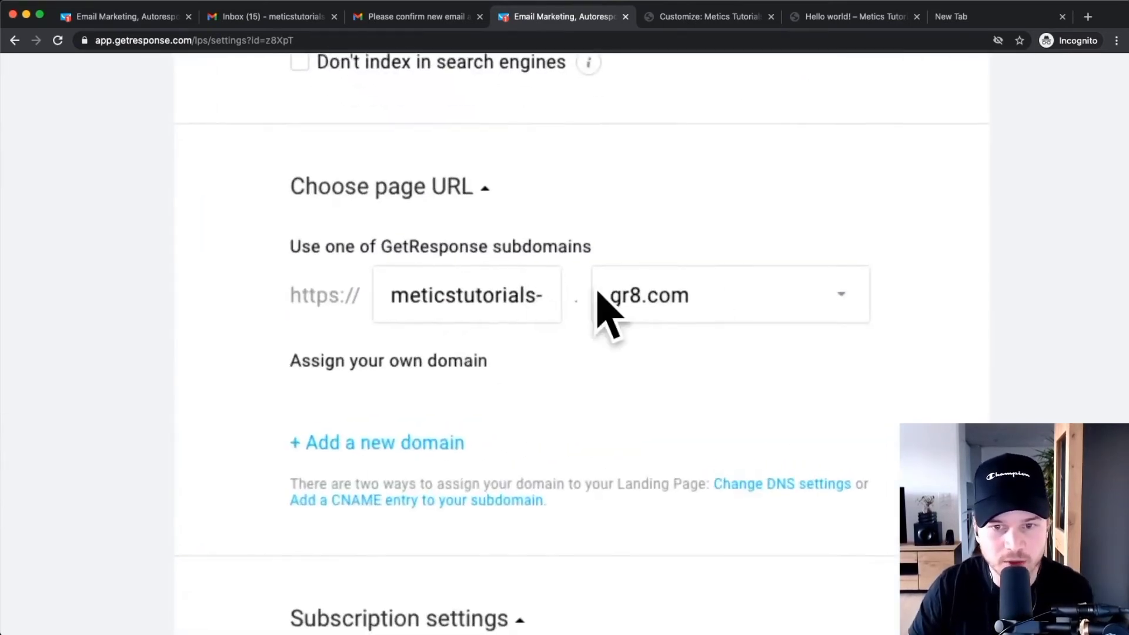
{"action": "scroll", "coordinate": [574, 309], "scroll_direction": "down", "scroll_amount": 3}
{"action": "scroll", "coordinate": [573, 310], "scroll_direction": "down", "scroll_amount": 3}
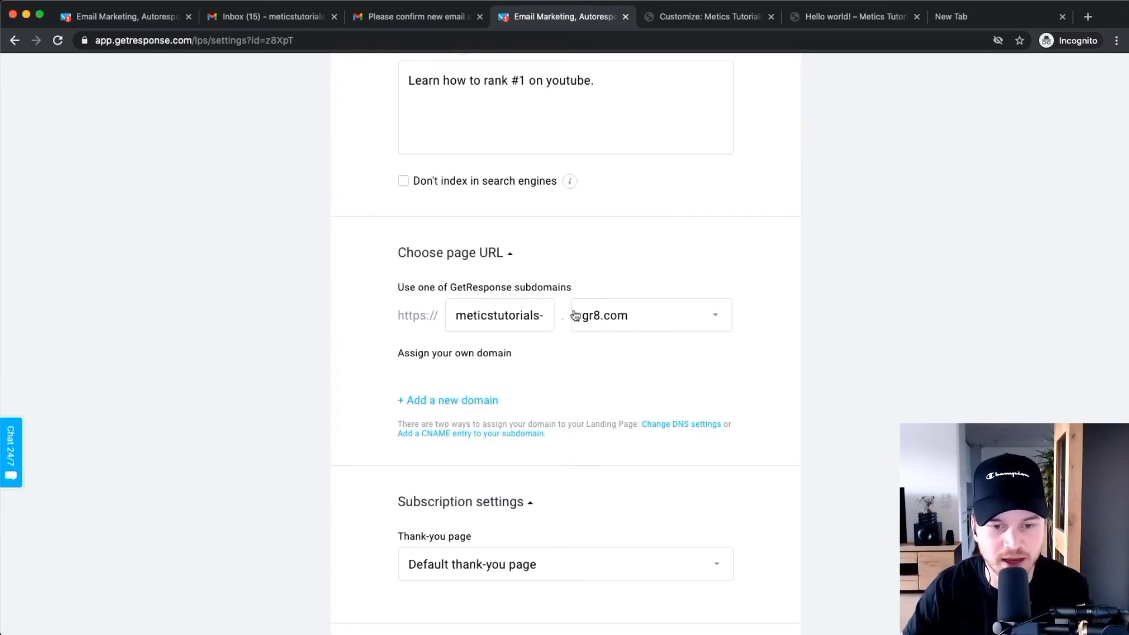
{"action": "scroll", "coordinate": [554, 382], "scroll_direction": "down", "scroll_amount": 3}
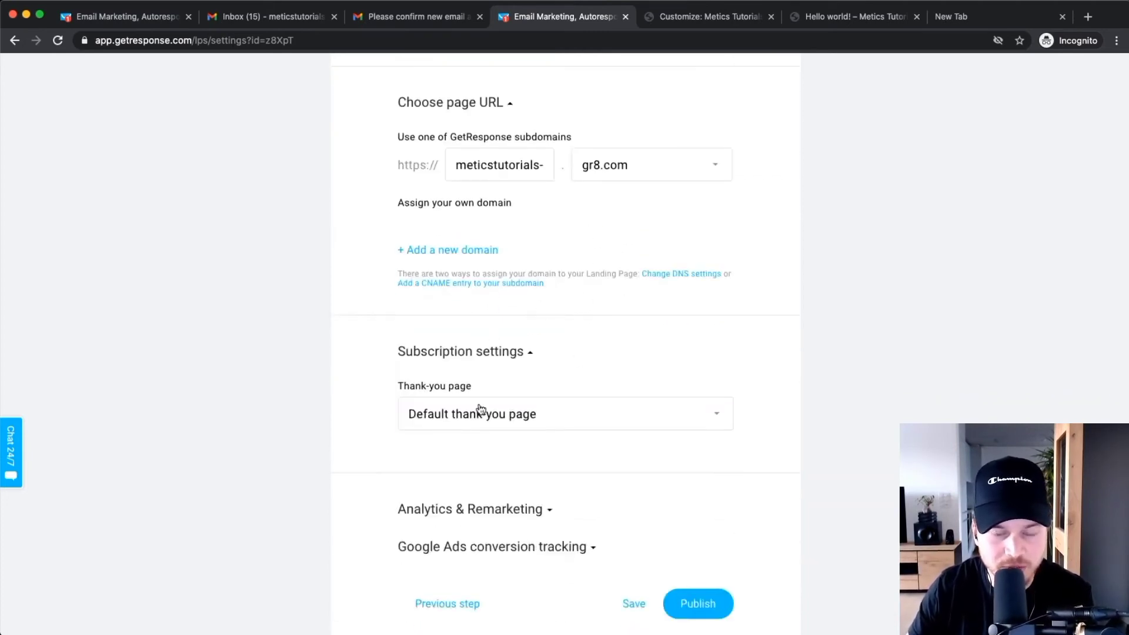
Explore the Thank-you page options, including the custom thank-you page address field.
{"action": "scroll", "coordinate": [479, 411], "scroll_direction": "down", "scroll_amount": 2}
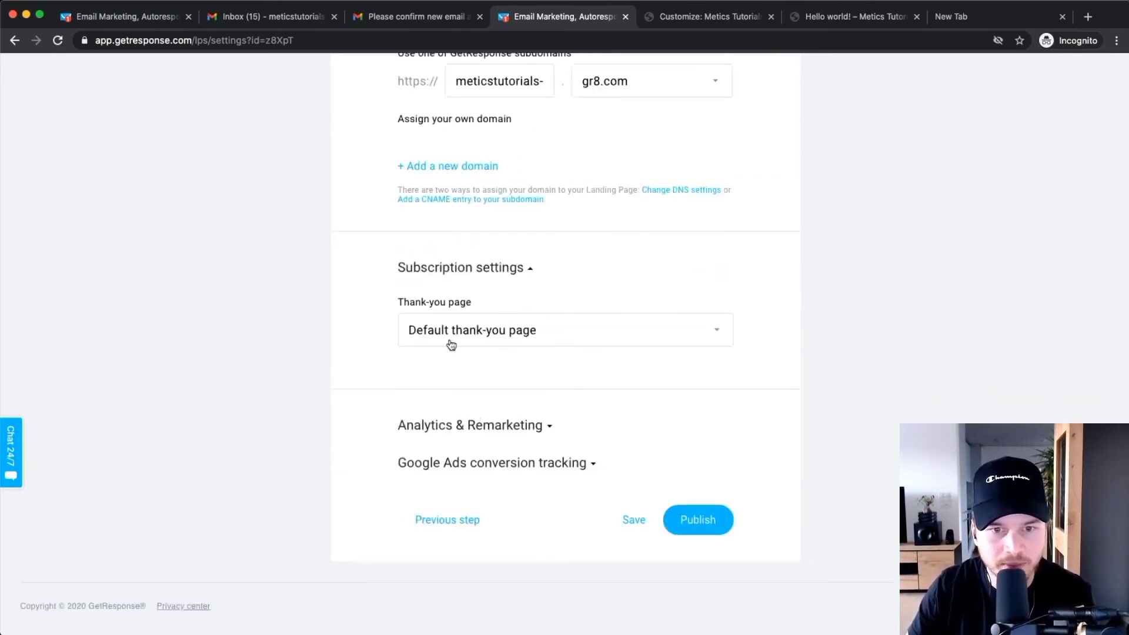
{"action": "left_click", "coordinate": [484, 330]}
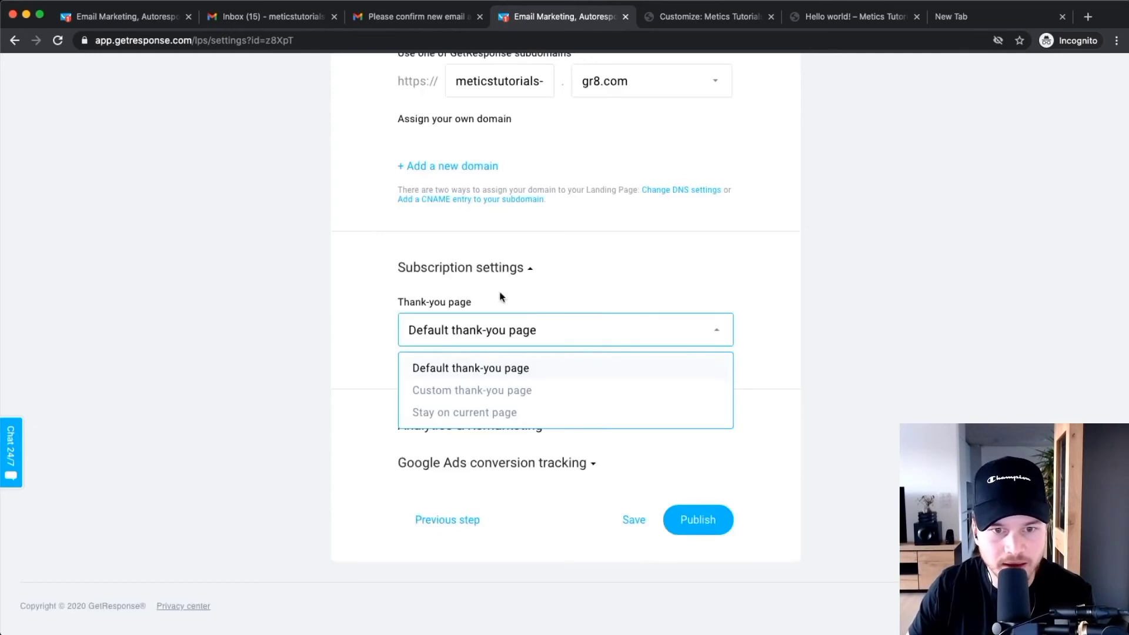
{"action": "left_click", "coordinate": [459, 369]}
{"action": "left_click", "coordinate": [466, 336]}
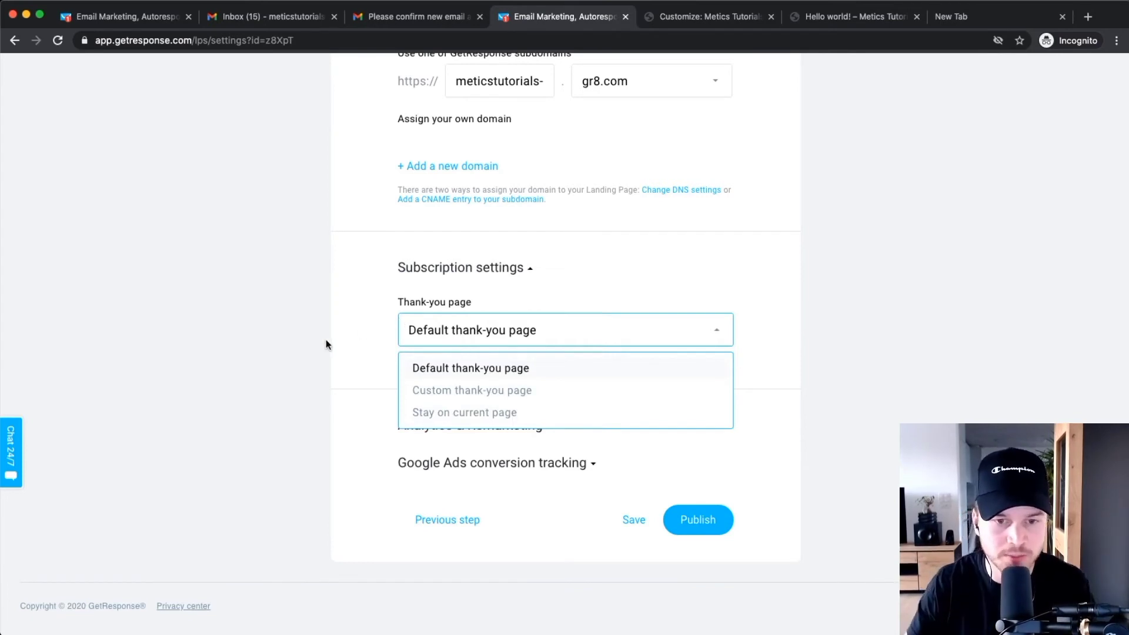
{"action": "left_click", "coordinate": [471, 392]}
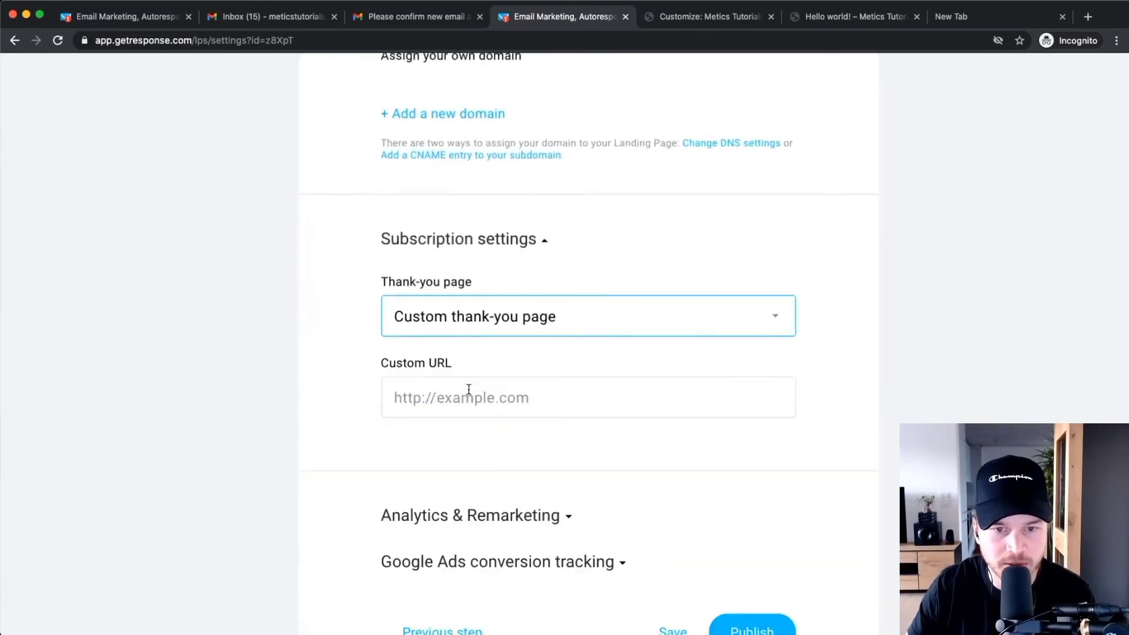
{"action": "left_click", "coordinate": [451, 404]}
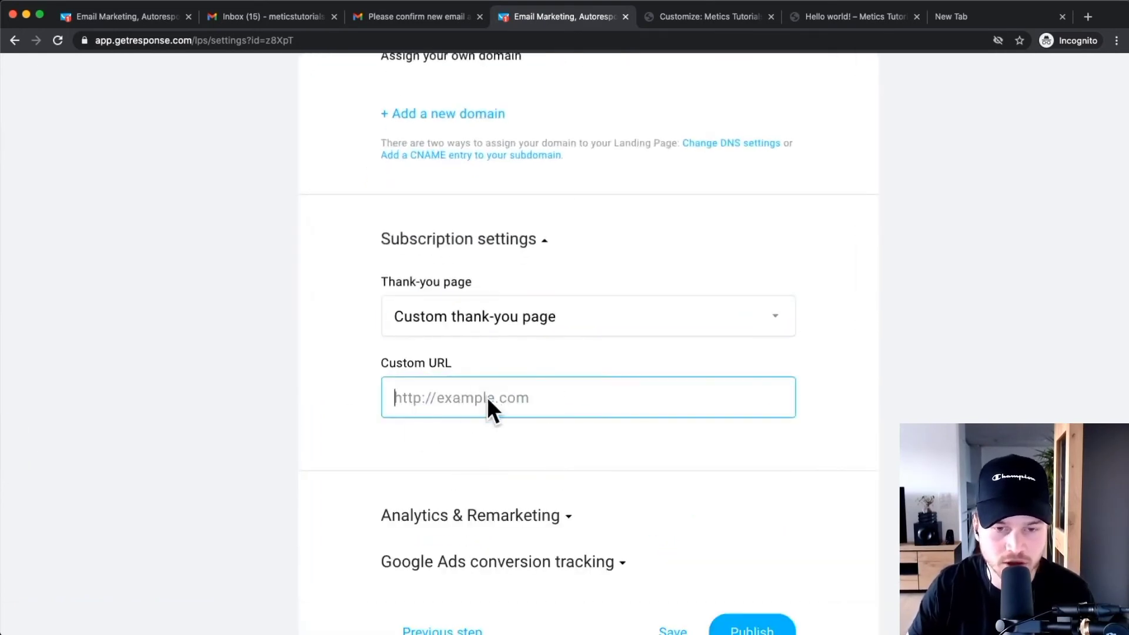
Choose 'Default thank-you page' and publish the landing page.
{"action": "left_click", "coordinate": [497, 317]}
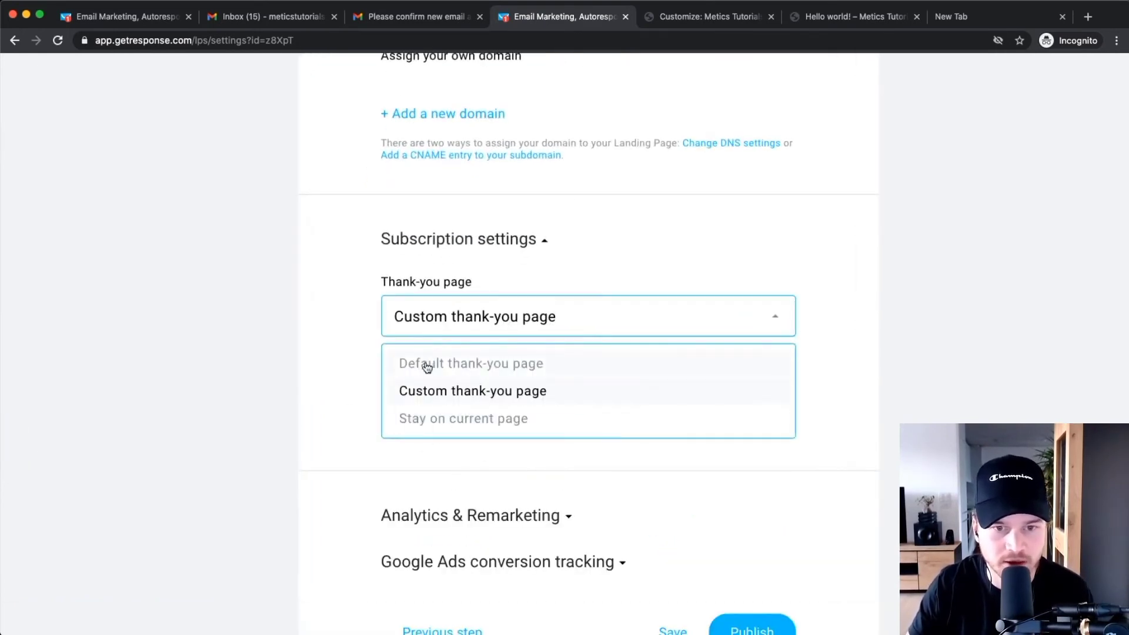
{"action": "left_click", "coordinate": [427, 366]}
{"action": "scroll", "coordinate": [421, 337], "scroll_direction": "down", "scroll_amount": 2}
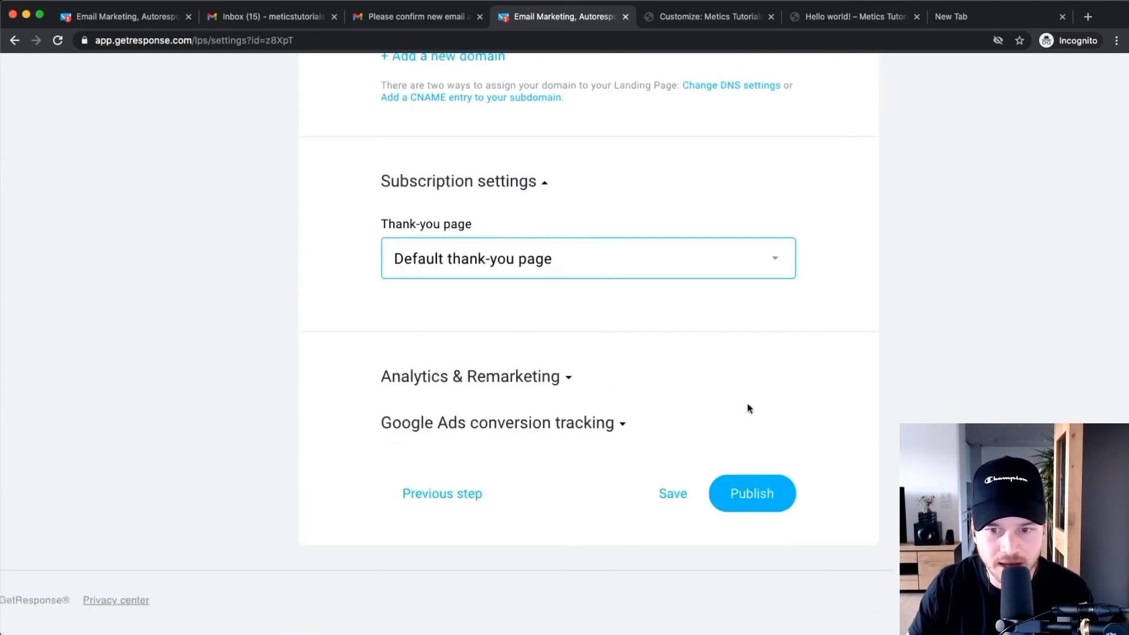
{"action": "left_click", "coordinate": [764, 496]}
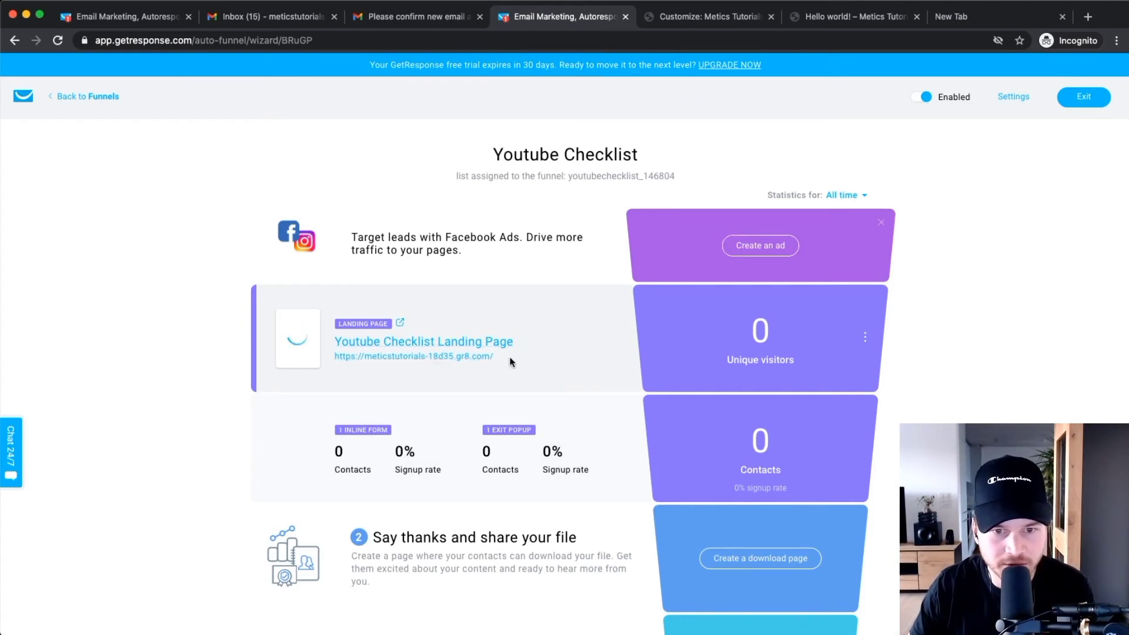
Copy the Youtube Checklist Landing Page's gr8.com address from the funnel page.
{"action": "mouse_move", "coordinate": [510, 358]}
{"action": "left_mouse_down"}
{"action": "mouse_move", "coordinate": [458, 358]}
{"action": "mouse_move", "coordinate": [520, 358]}
{"action": "left_mouse_up"}
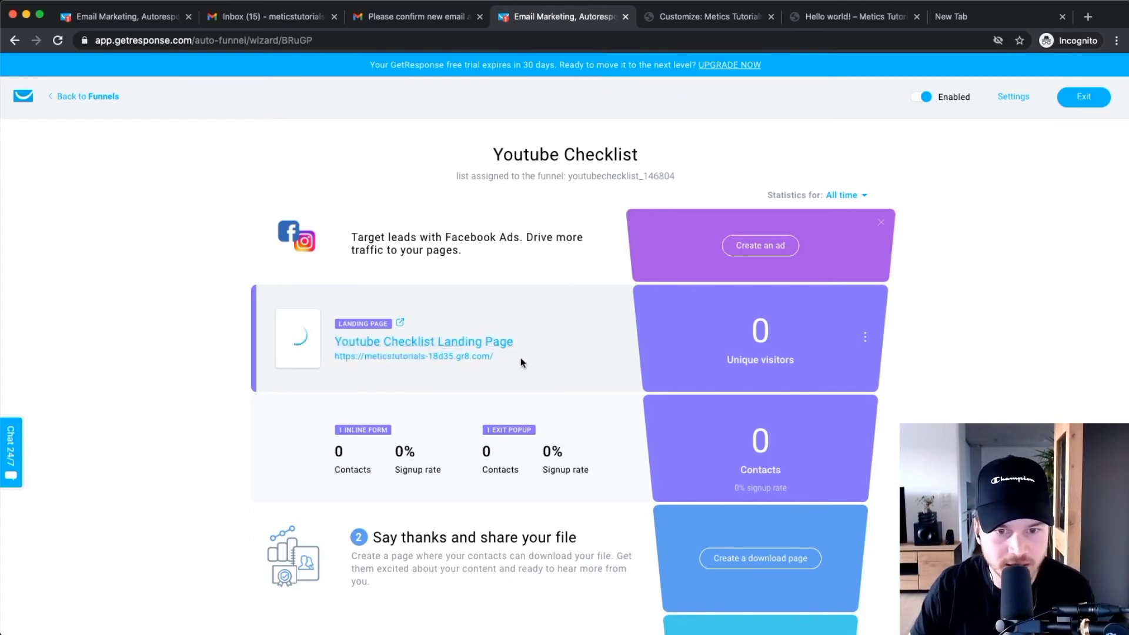
{"action": "scroll", "coordinate": [403, 364], "scroll_direction": "up", "scroll_amount": 3}
{"action": "right_click", "coordinate": [408, 355]}
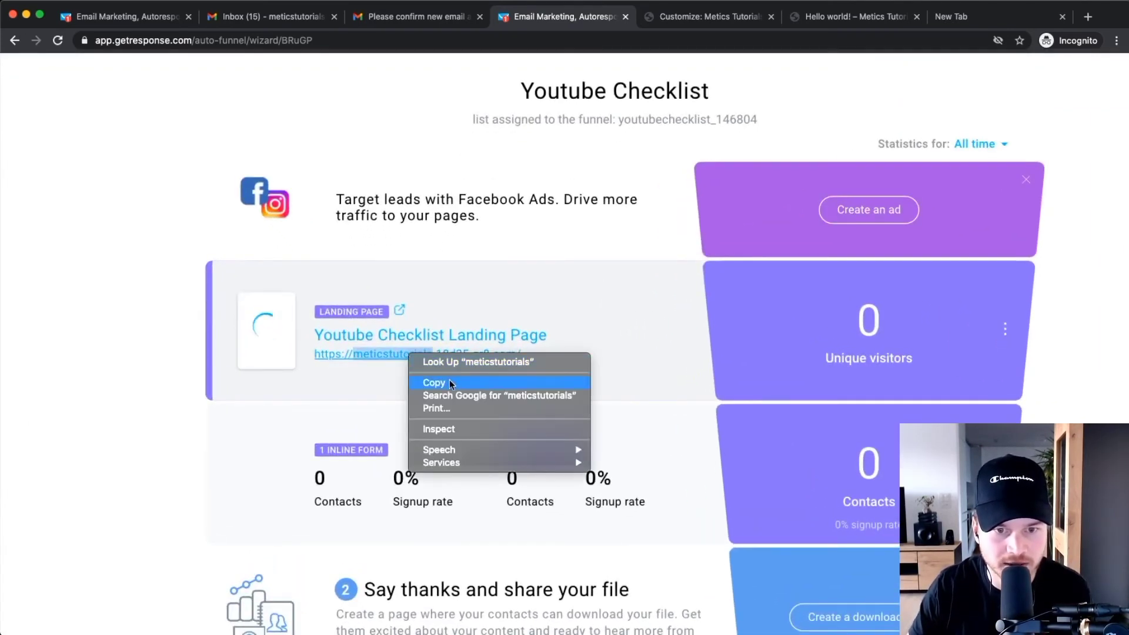
{"action": "left_click", "coordinate": [449, 383]}
{"action": "scroll", "coordinate": [449, 379], "scroll_direction": "down", "scroll_amount": 3}
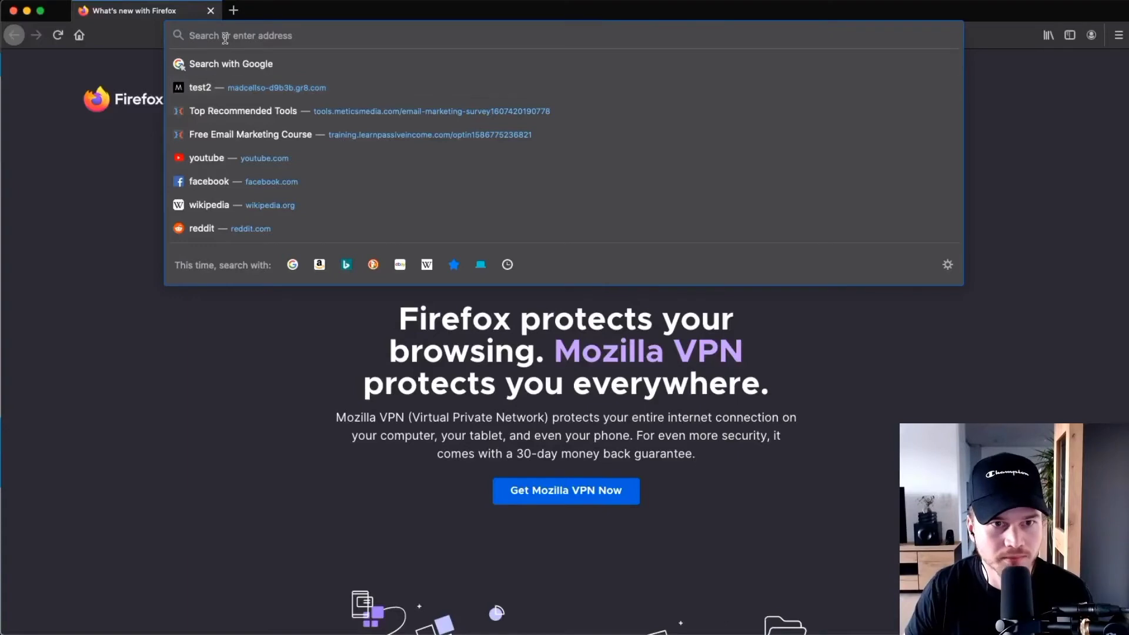
Open the live landing page in Firefox and jump to its sign-up form.
{"action": "key", "text": "super+v"}
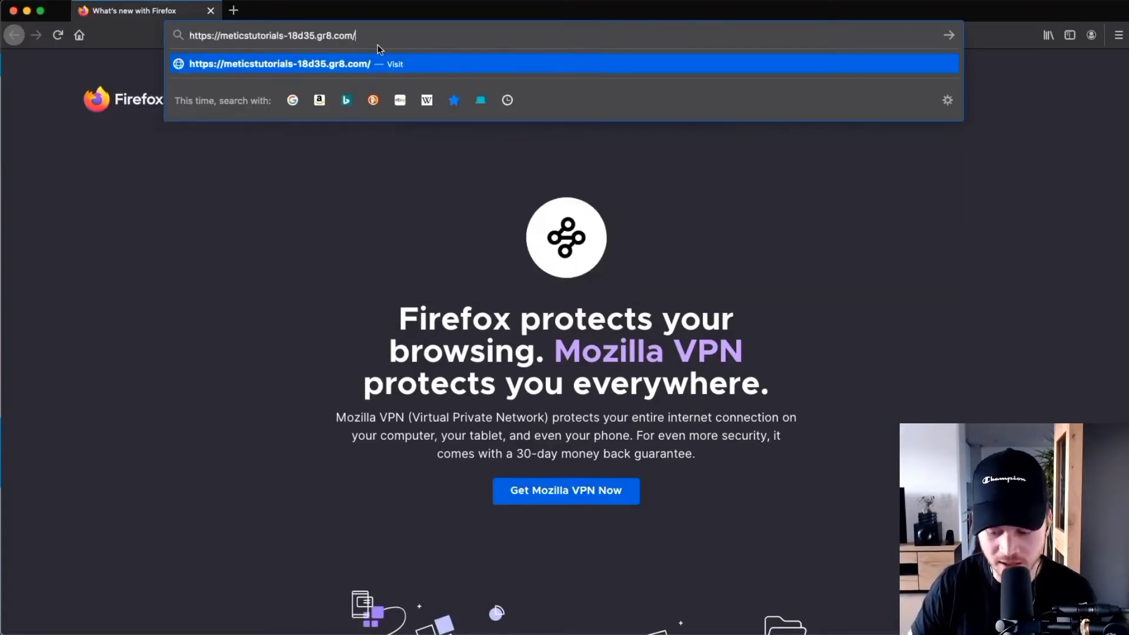
{"action": "key", "text": "Return"}
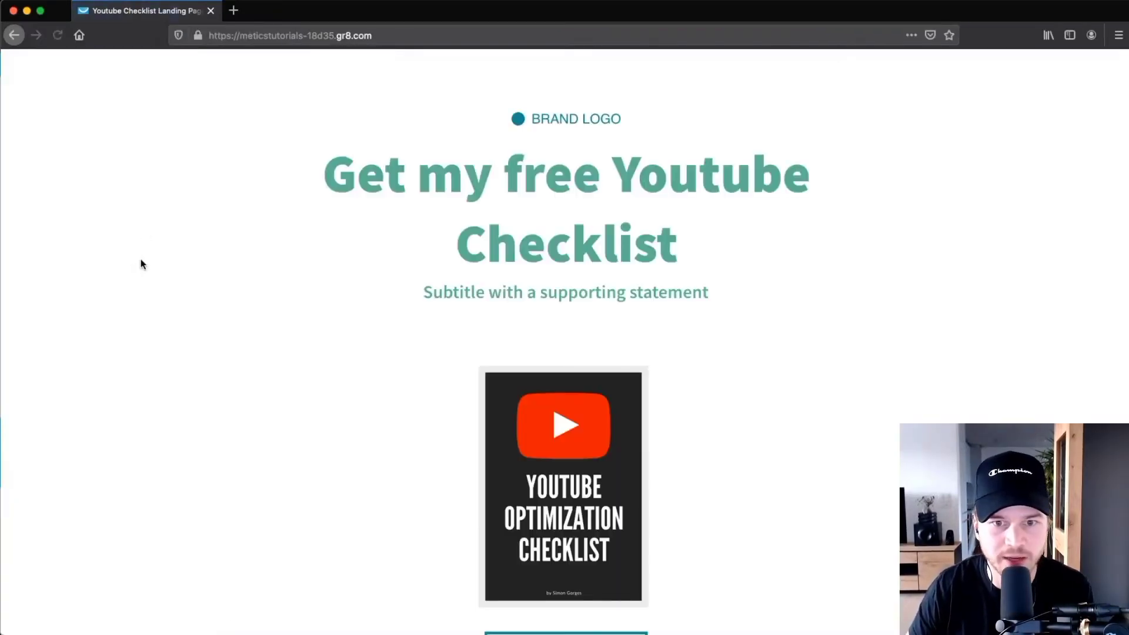
{"action": "scroll", "coordinate": [288, 221], "scroll_direction": "down", "scroll_amount": 5}
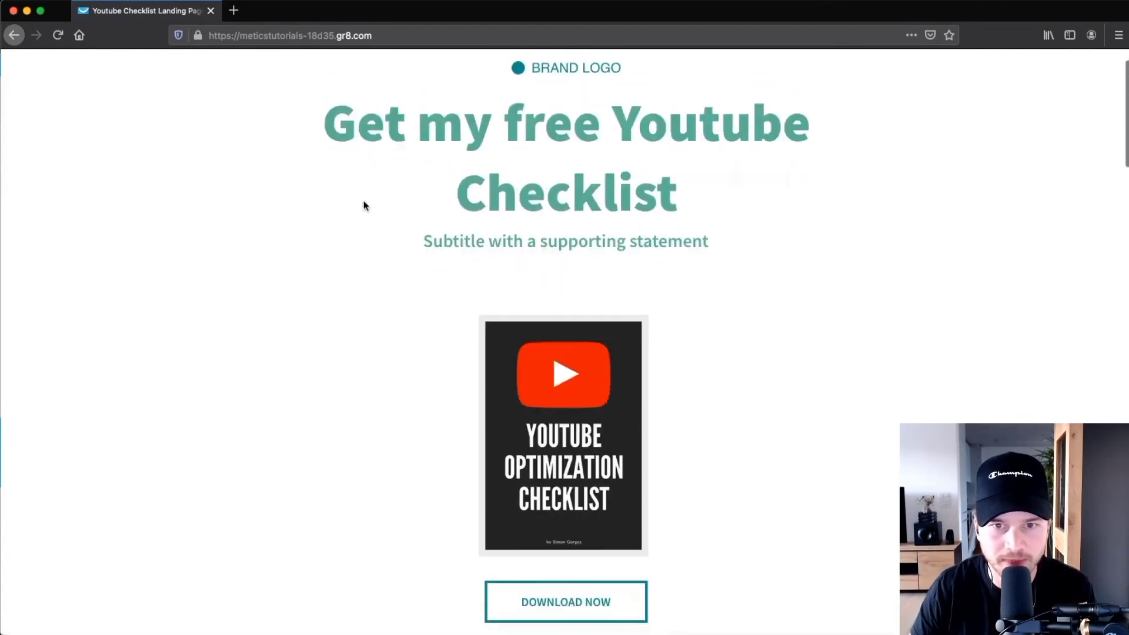
{"action": "scroll", "coordinate": [360, 200], "scroll_direction": "down", "scroll_amount": 3}
{"action": "left_click", "coordinate": [562, 414]}
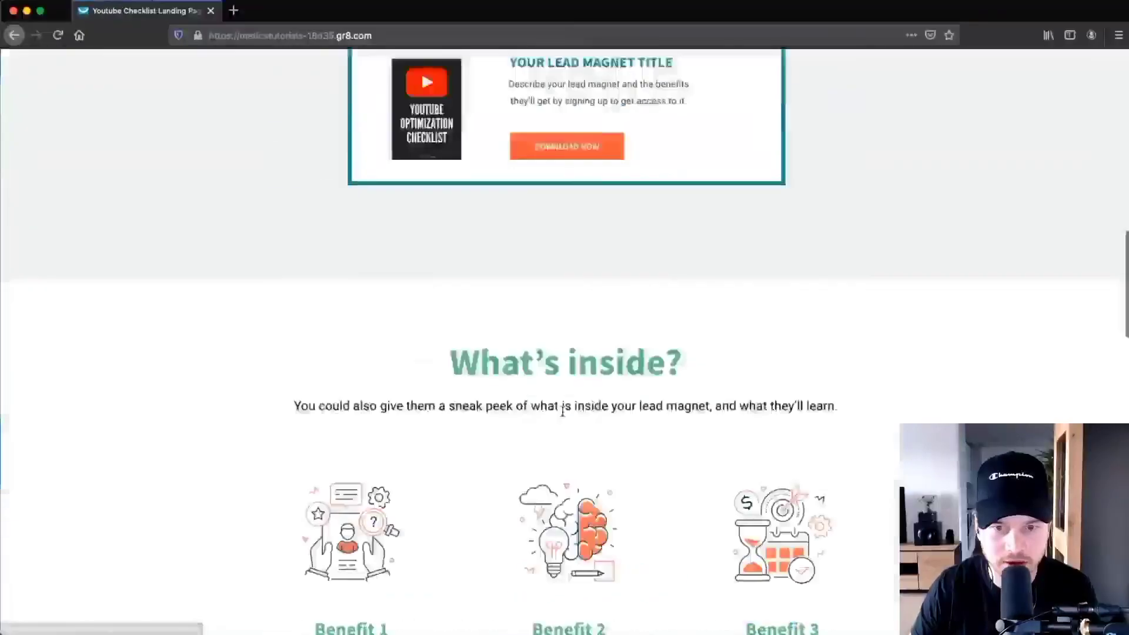
{"action": "scroll", "coordinate": [597, 120], "scroll_direction": "up", "scroll_amount": 1}
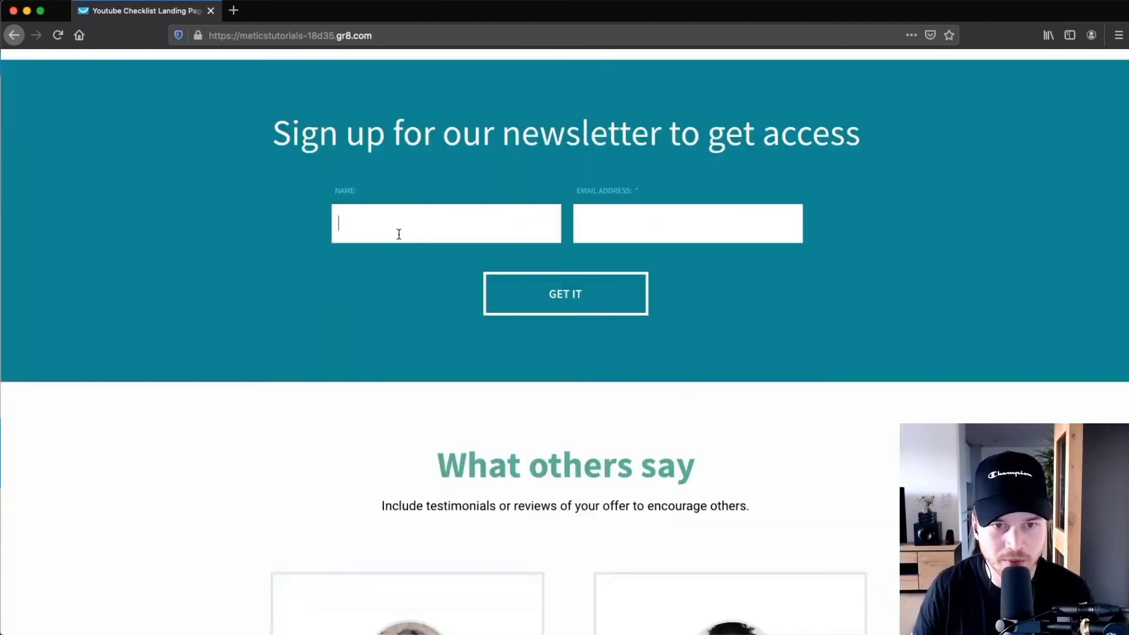
Sign up with a test subscriber's name and email address, then review the thank-you page.
{"action": "left_click", "coordinate": [398, 234]}
{"action": "type", "text": "Simon"}
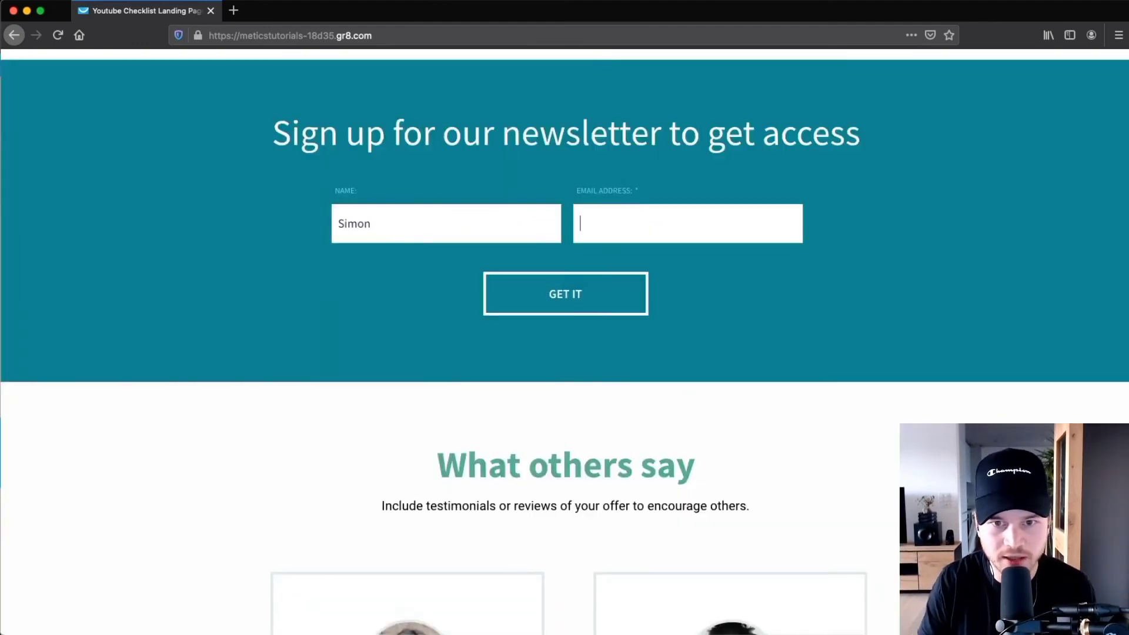
{"action": "key", "text": "Tab"}
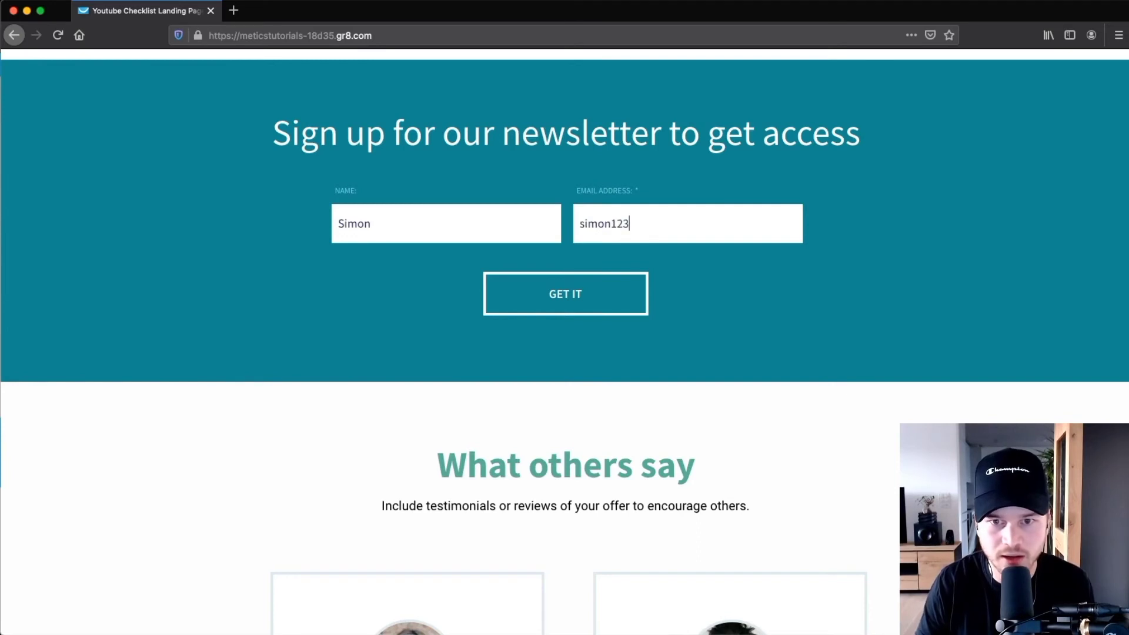
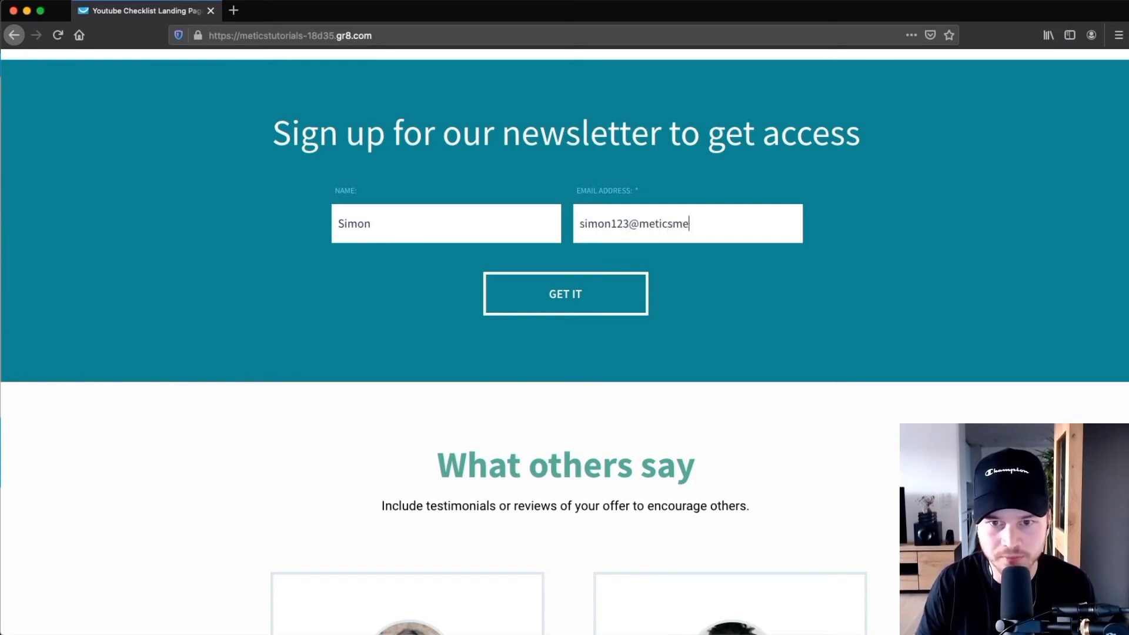
{"action": "left_click", "coordinate": [535, 294]}
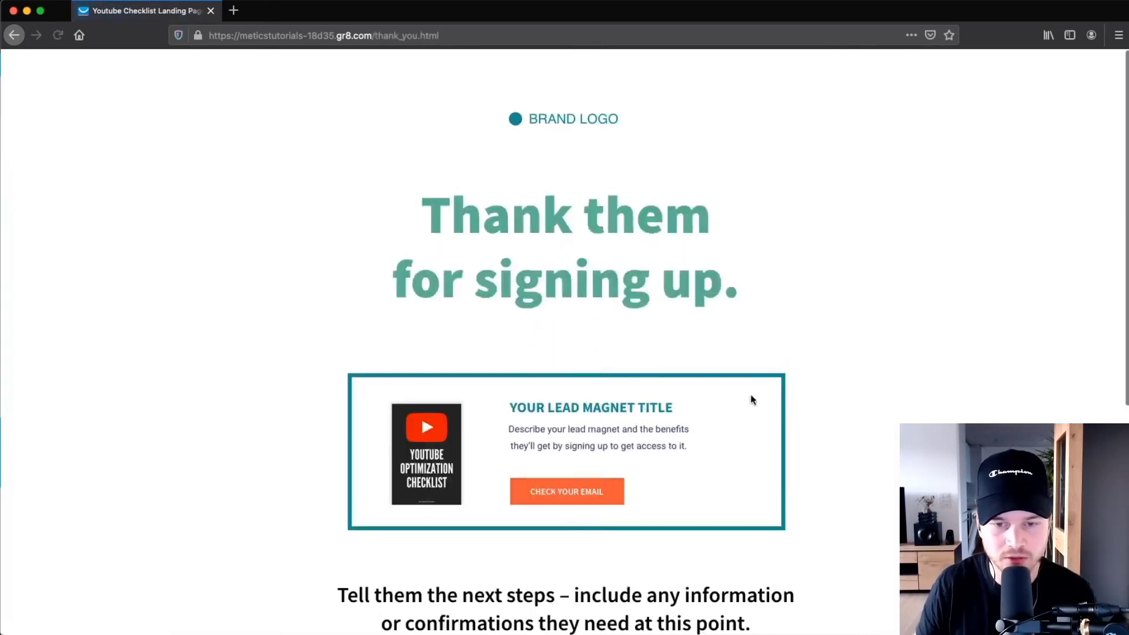
{"action": "scroll", "coordinate": [488, 238], "scroll_direction": "down", "scroll_amount": 4}
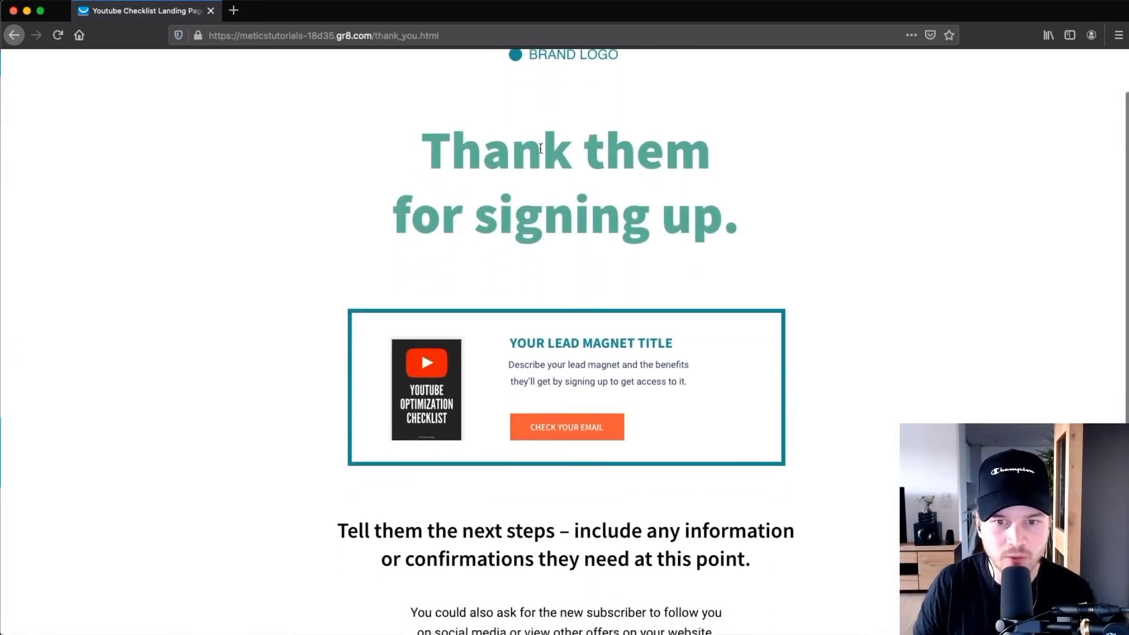
{"action": "scroll", "coordinate": [213, 296], "scroll_direction": "down", "scroll_amount": 5}
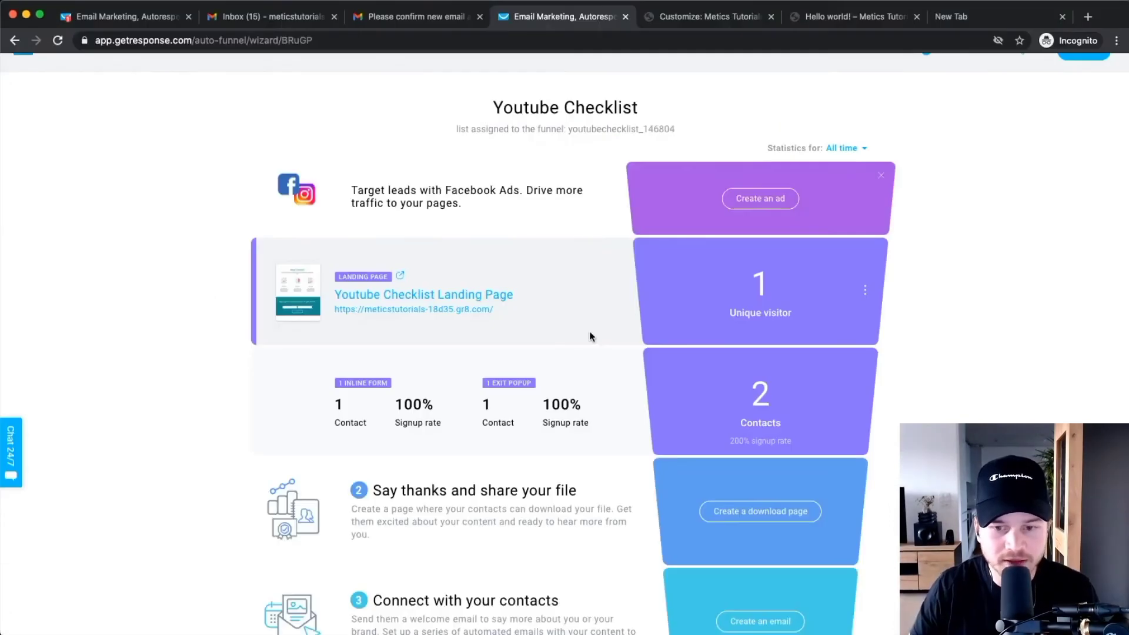
{"action": "scroll", "coordinate": [590, 334], "scroll_direction": "down", "scroll_amount": 5}
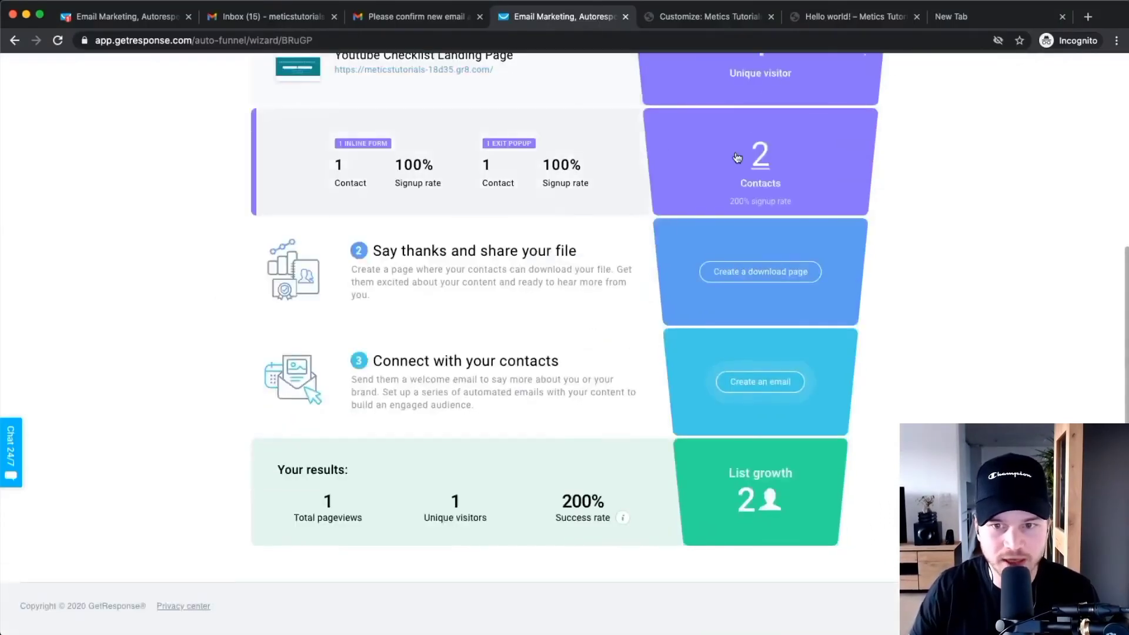
Create 'Youtube Checklist Download Page' from the Sell knowledge online template and open it for editing.
{"action": "left_click", "coordinate": [764, 277]}
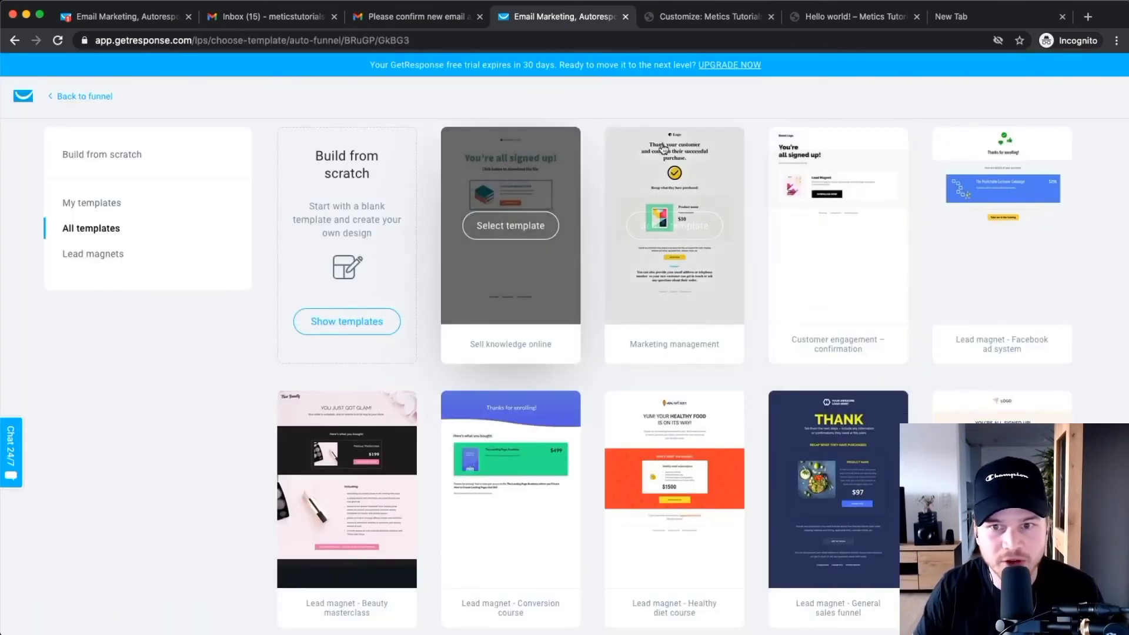
{"action": "left_click", "coordinate": [508, 226]}
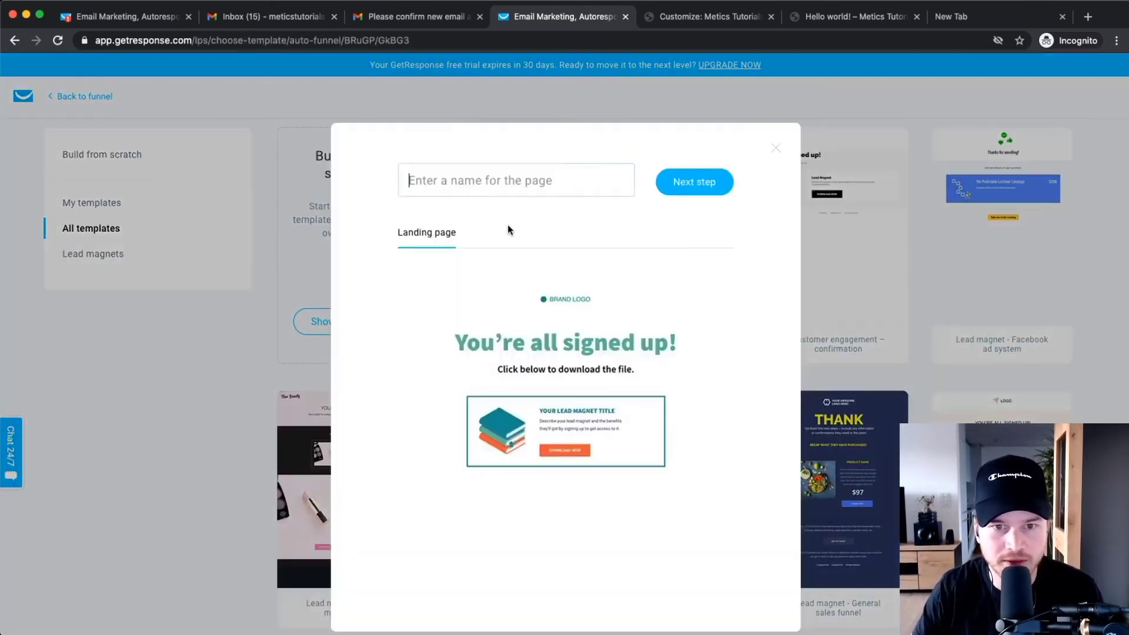
{"action": "type", "text": "Youtube Cehe"}
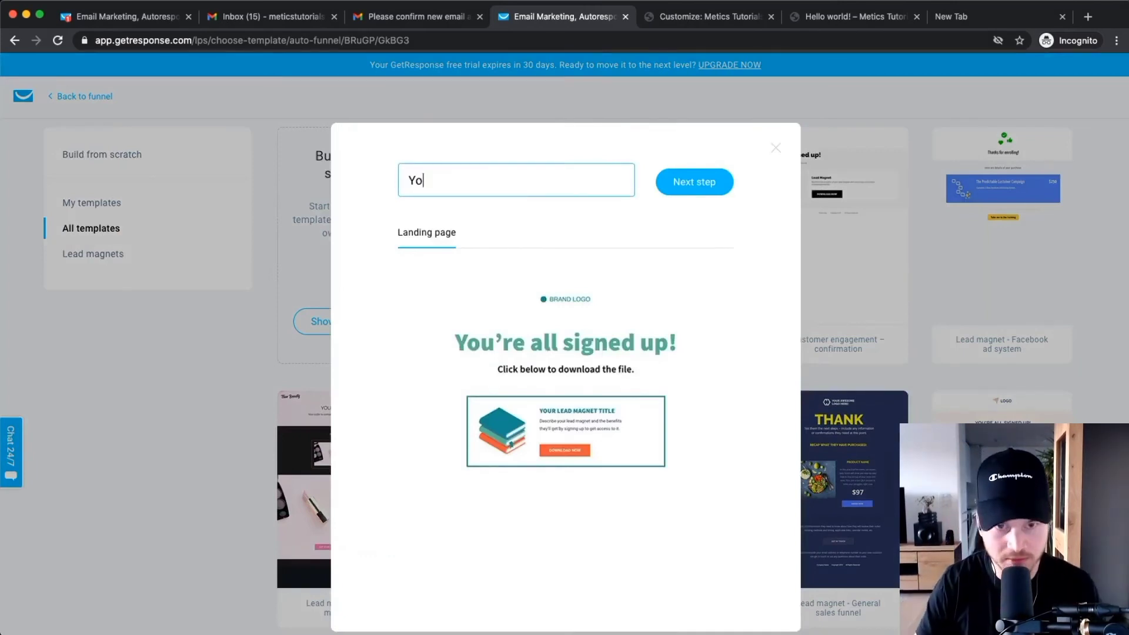
{"action": "key", "text": "BackSpace"}
{"action": "key", "text": "BackSpace"}
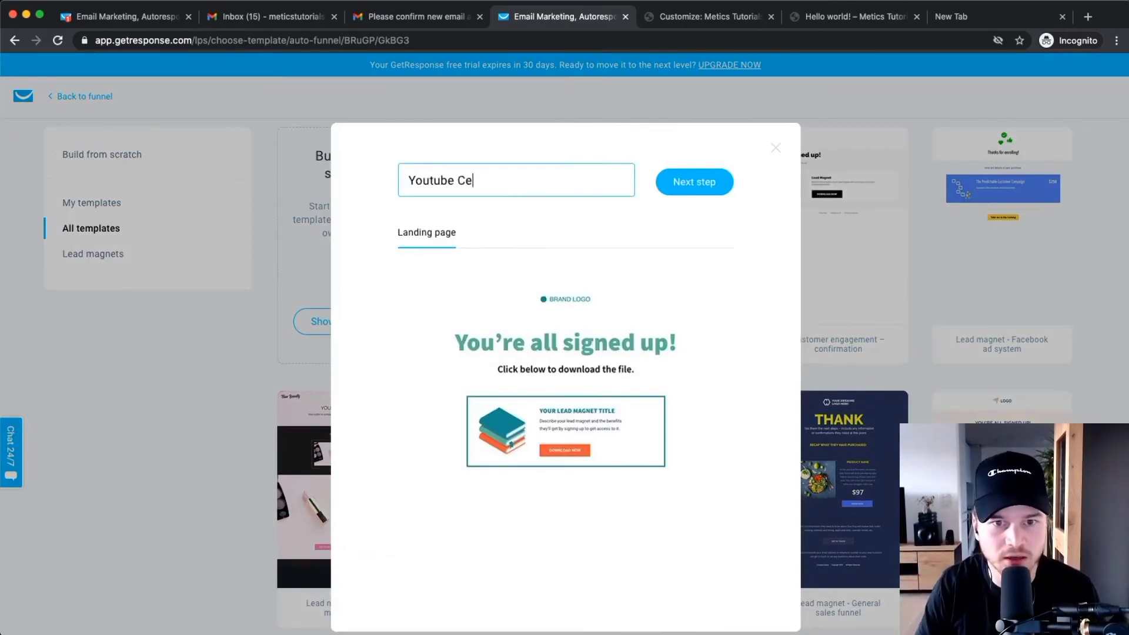
{"action": "key", "text": "BackSpace"}
{"action": "type", "text": "hecklist Down"}
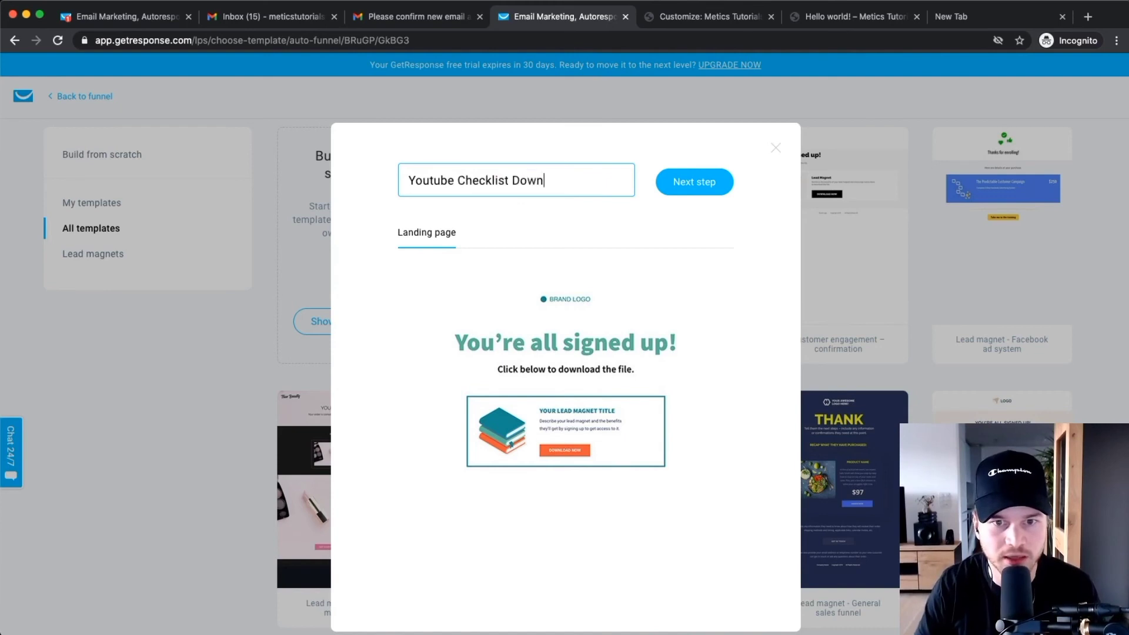
{"action": "type", "text": "load PAge"}
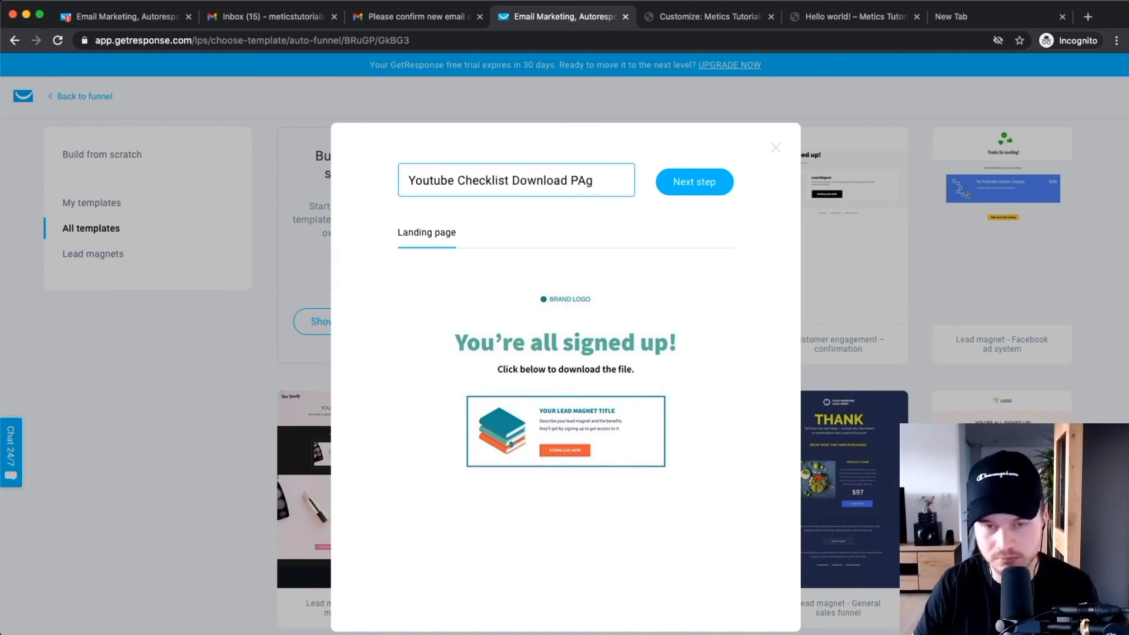
{"action": "key", "text": "BackSpace"}
{"action": "key", "text": "BackSpace"}
{"action": "type", "text": "age"}
{"action": "left_click", "coordinate": [688, 187]}
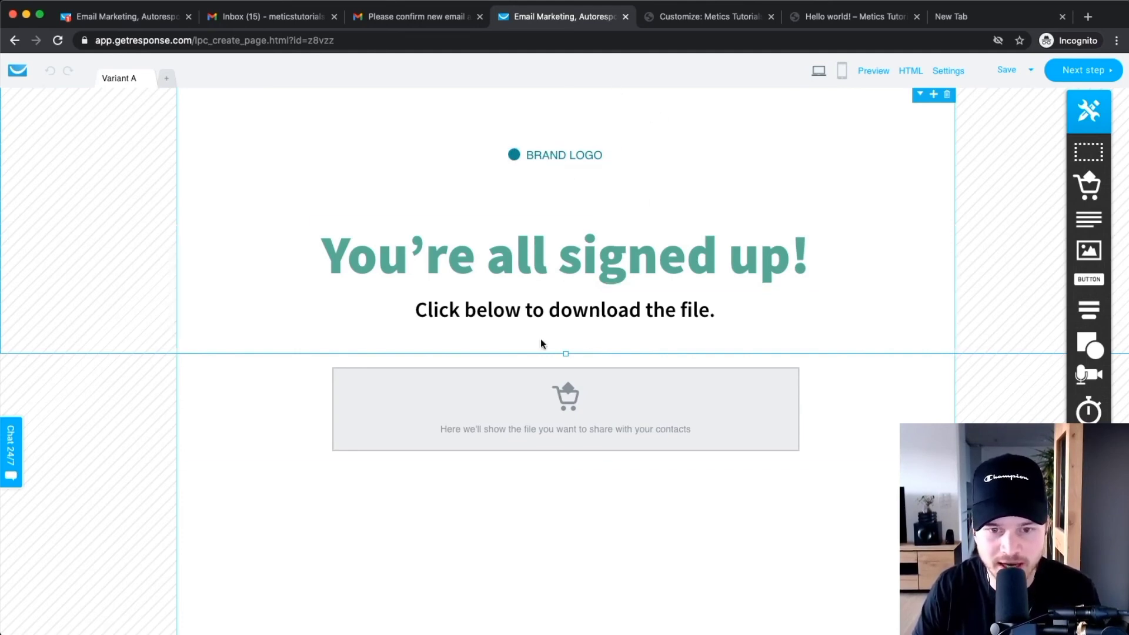
Review the download page, create its mobile version, and return to desktop view.
{"action": "scroll", "coordinate": [569, 410], "scroll_direction": "up", "scroll_amount": 1}
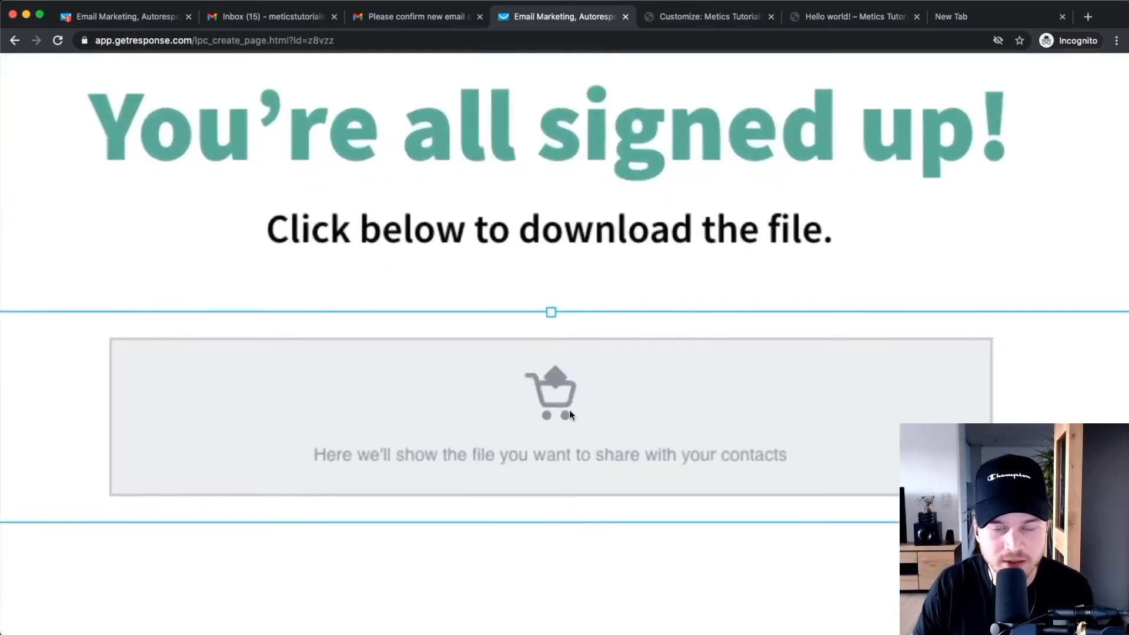
{"action": "scroll", "coordinate": [569, 411], "scroll_direction": "down", "scroll_amount": 2}
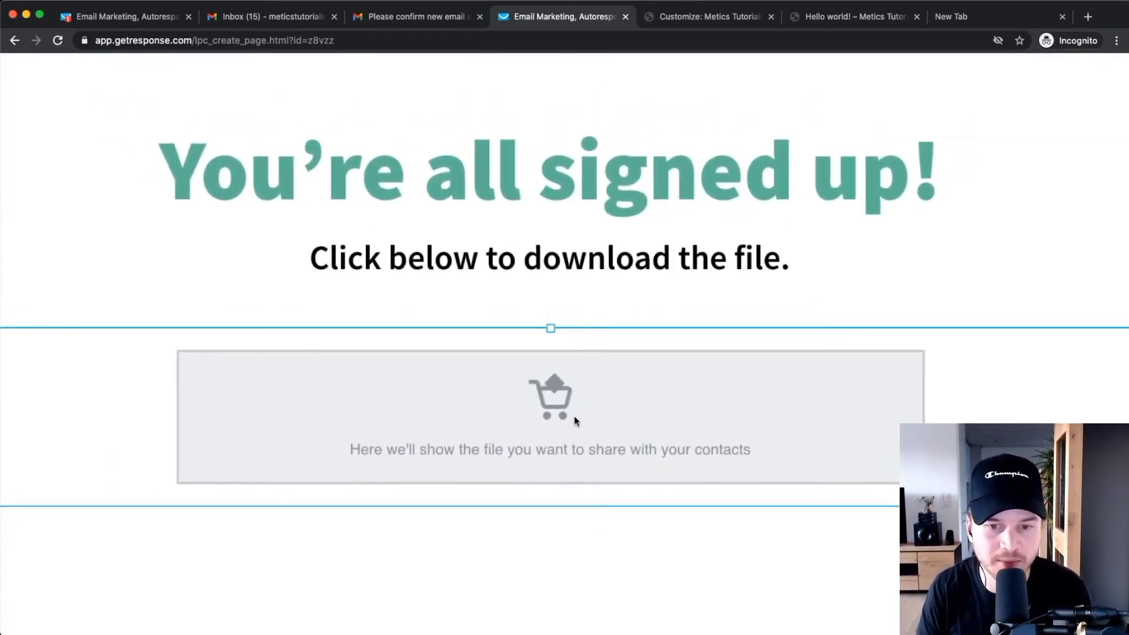
{"action": "scroll", "coordinate": [573, 416], "scroll_direction": "down", "scroll_amount": 5}
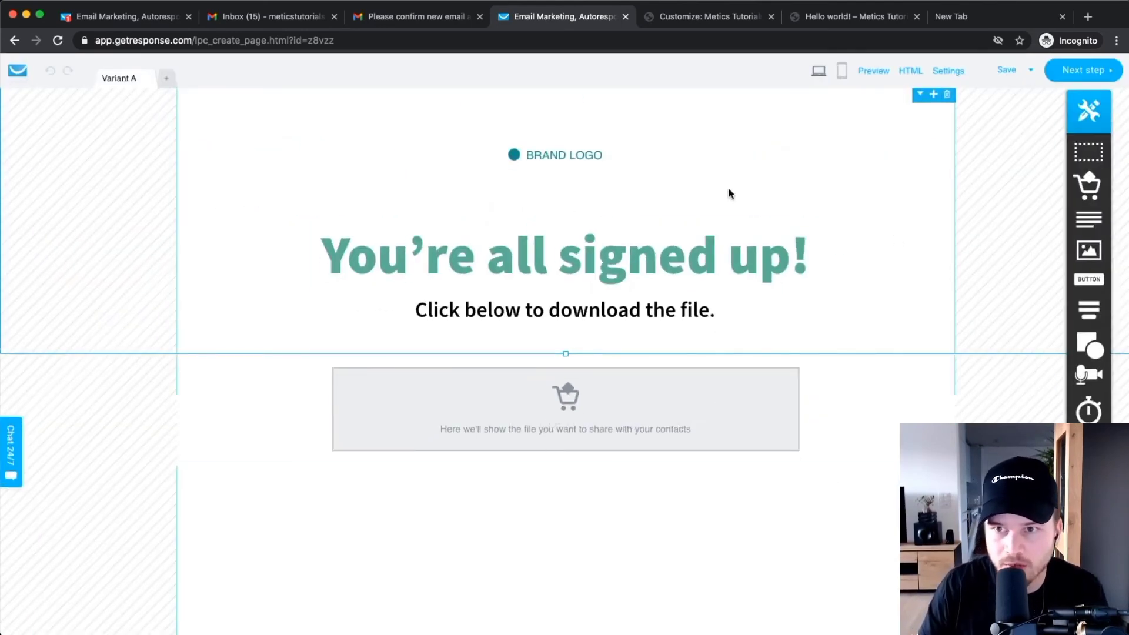
{"action": "left_click", "coordinate": [841, 70]}
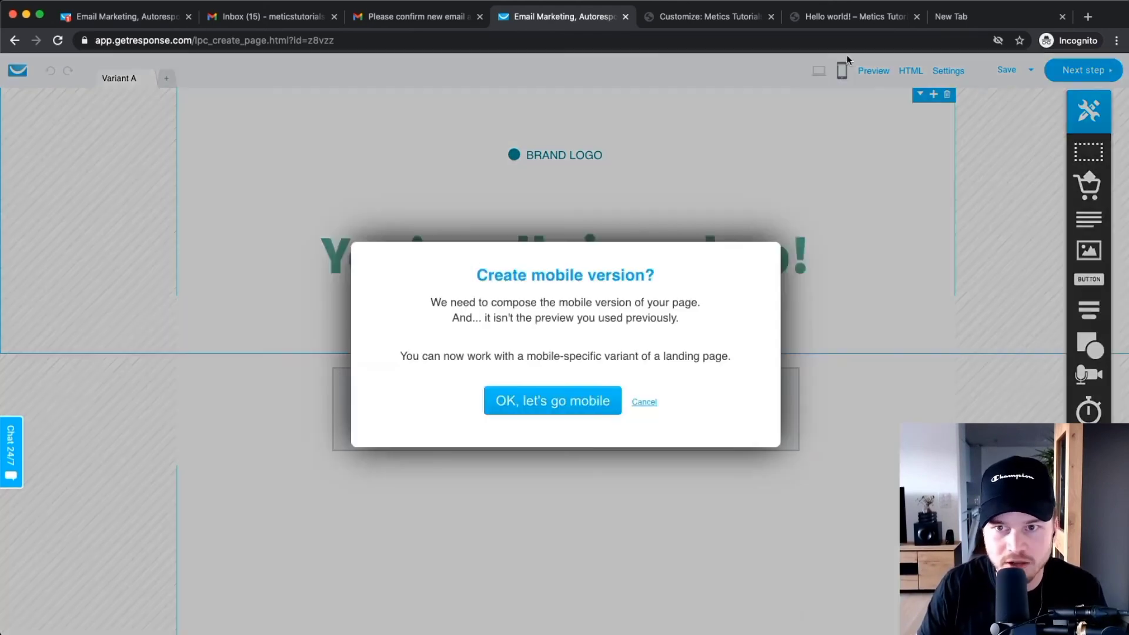
{"action": "left_click", "coordinate": [592, 402]}
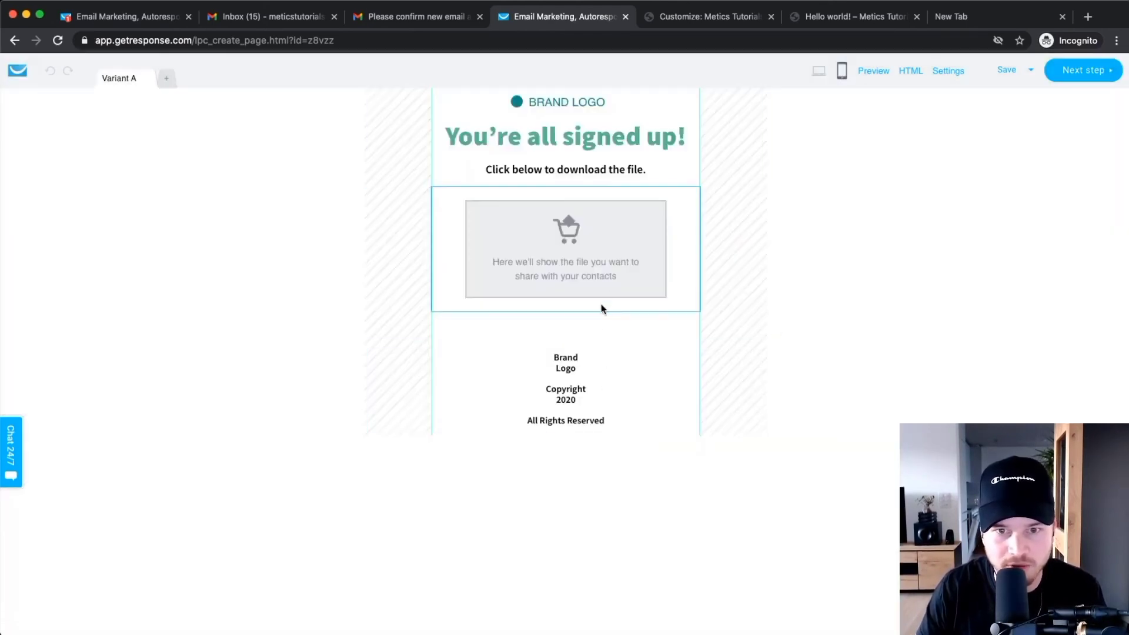
{"action": "left_click", "coordinate": [818, 70]}
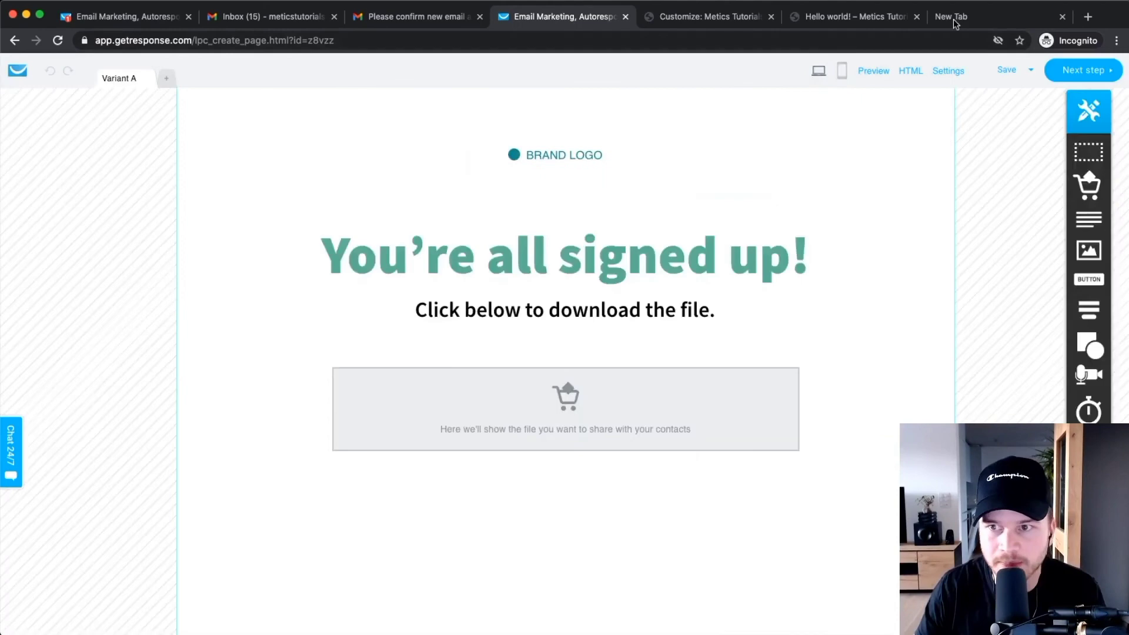
Check the page title in settings and publish the download page.
{"action": "left_click", "coordinate": [1069, 73]}
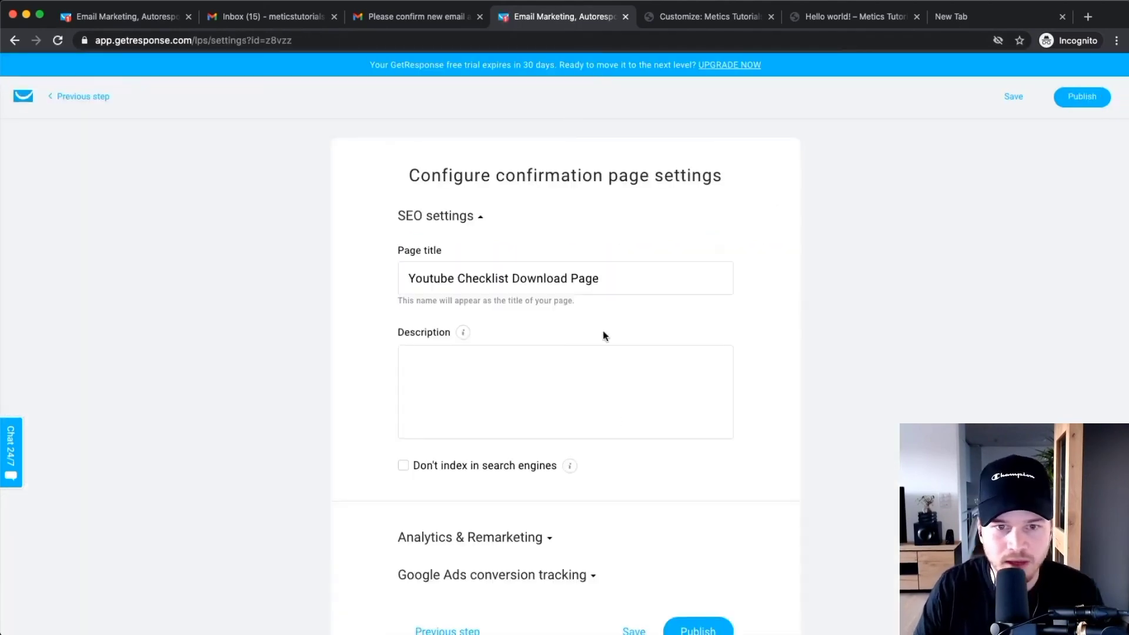
{"action": "left_click_drag", "start_coordinate": [628, 277], "coordinate": [313, 351]}
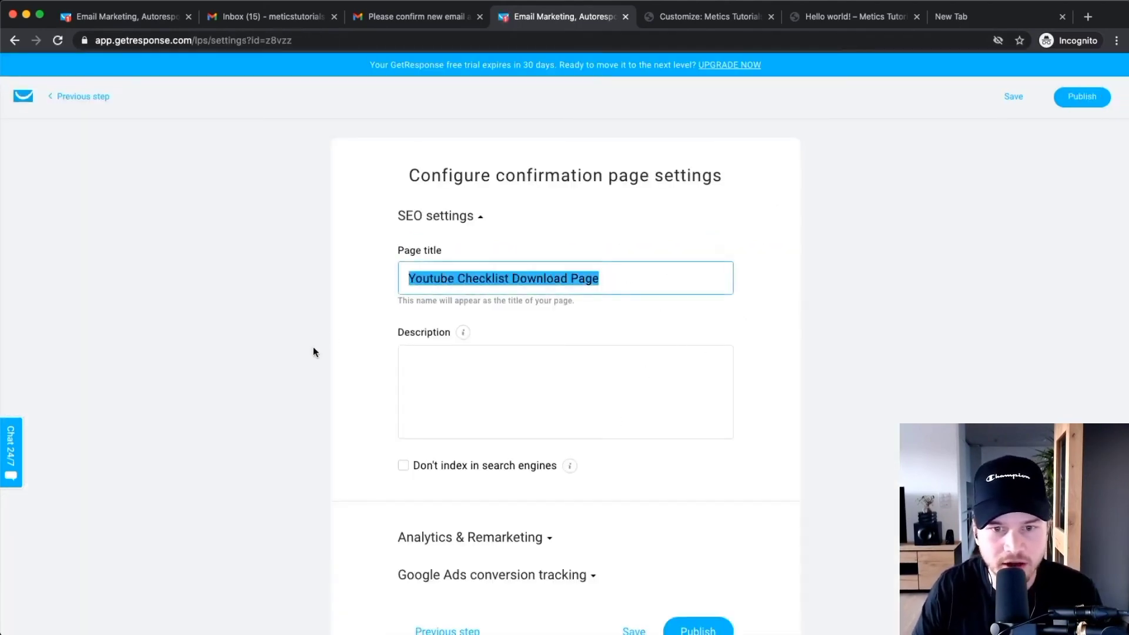
{"action": "left_click", "coordinate": [313, 351]}
{"action": "scroll", "coordinate": [361, 335], "scroll_direction": "down", "scroll_amount": 3}
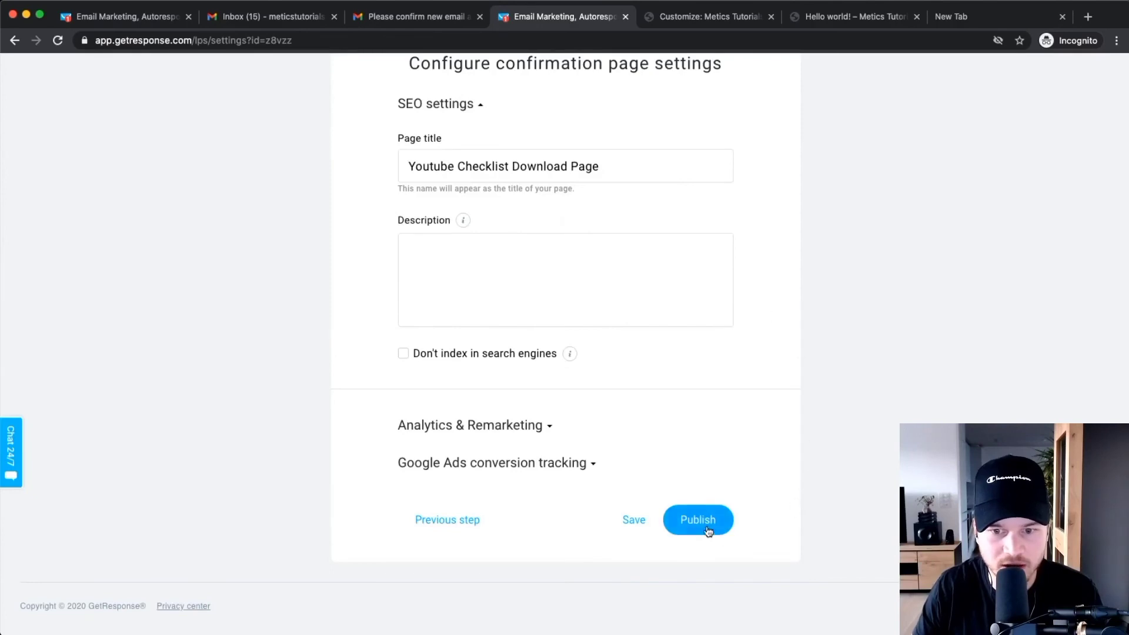
{"action": "left_click", "coordinate": [707, 528]}
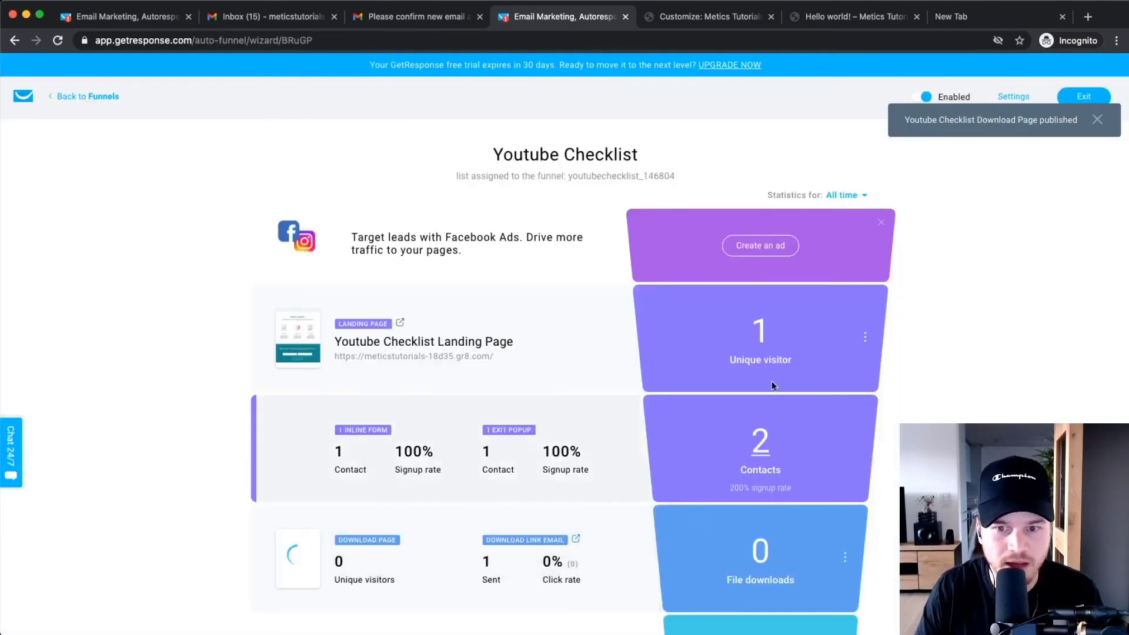
{"action": "scroll", "coordinate": [670, 398], "scroll_direction": "down", "scroll_amount": 4}
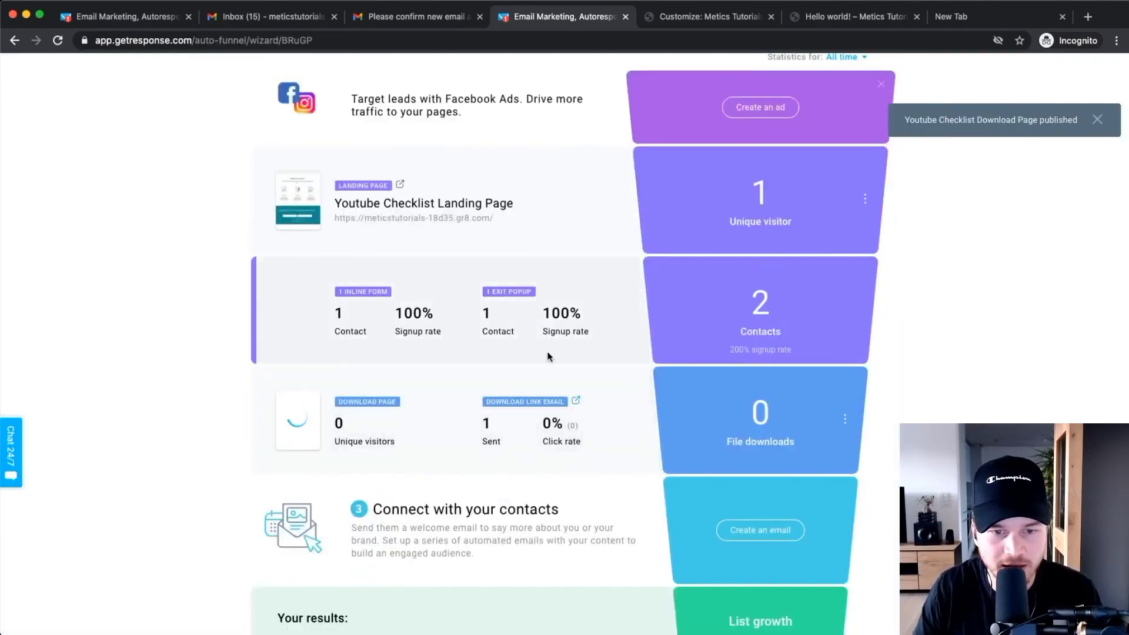
{"action": "scroll", "coordinate": [547, 356], "scroll_direction": "down", "scroll_amount": 2}
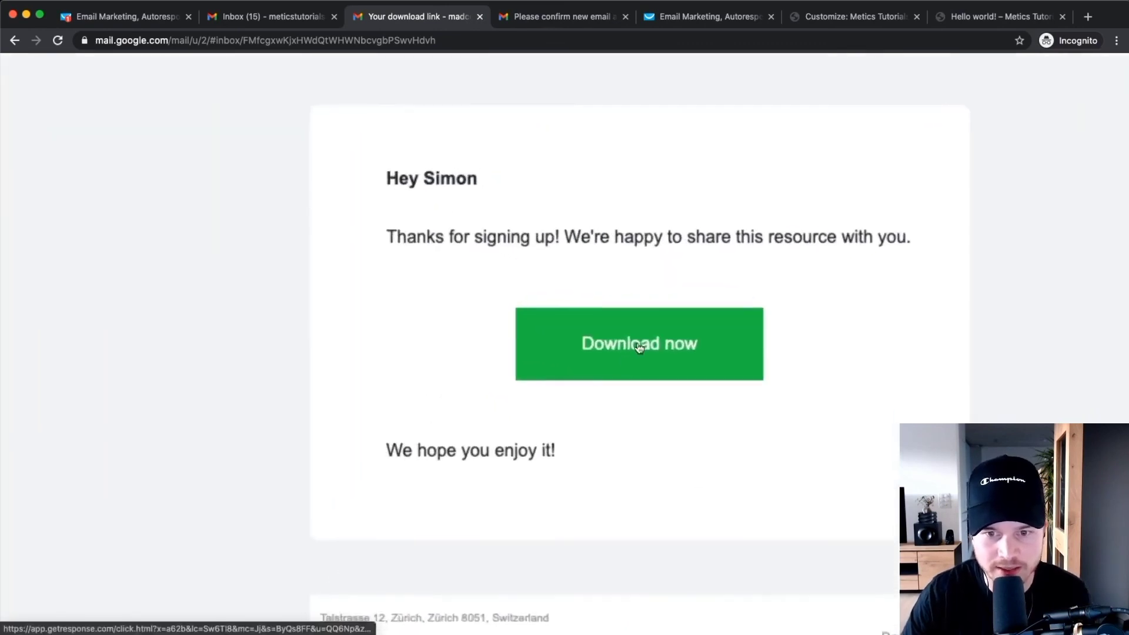
Follow the email's Download now link and download the checklist PDF.
{"action": "left_click", "coordinate": [641, 346]}
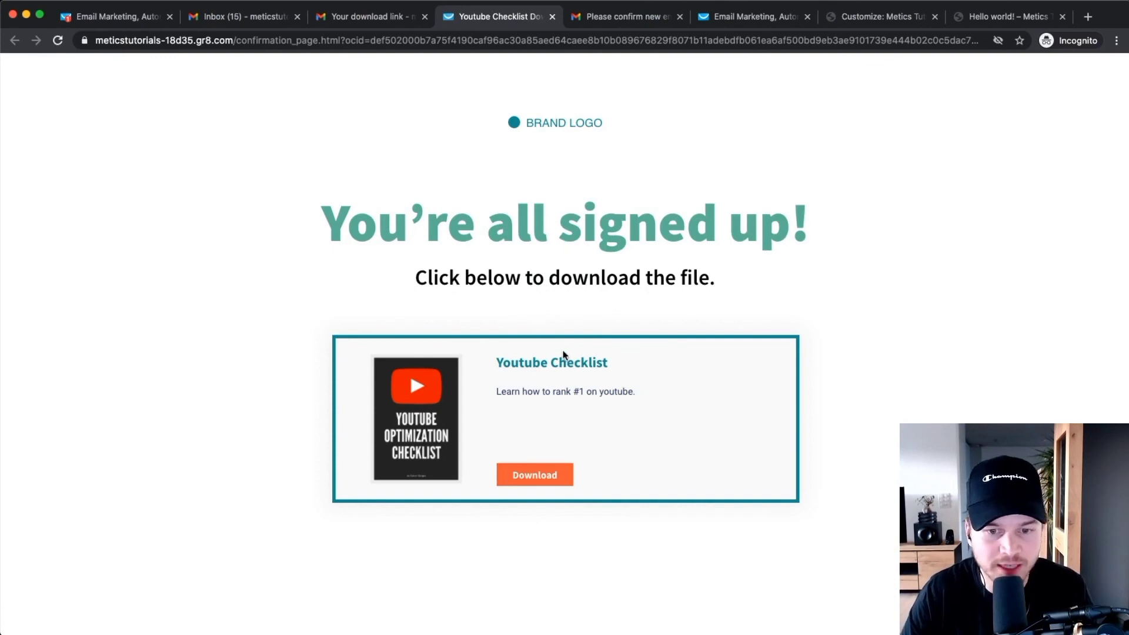
{"action": "scroll", "coordinate": [559, 429], "scroll_direction": "down", "scroll_amount": 2}
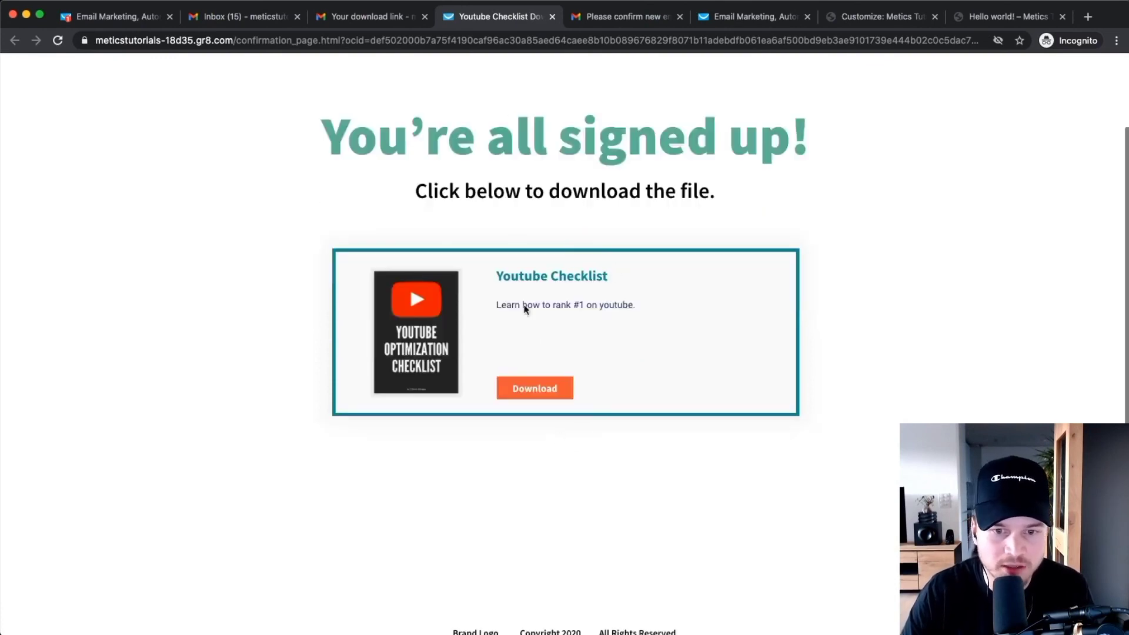
{"action": "left_click", "coordinate": [534, 391]}
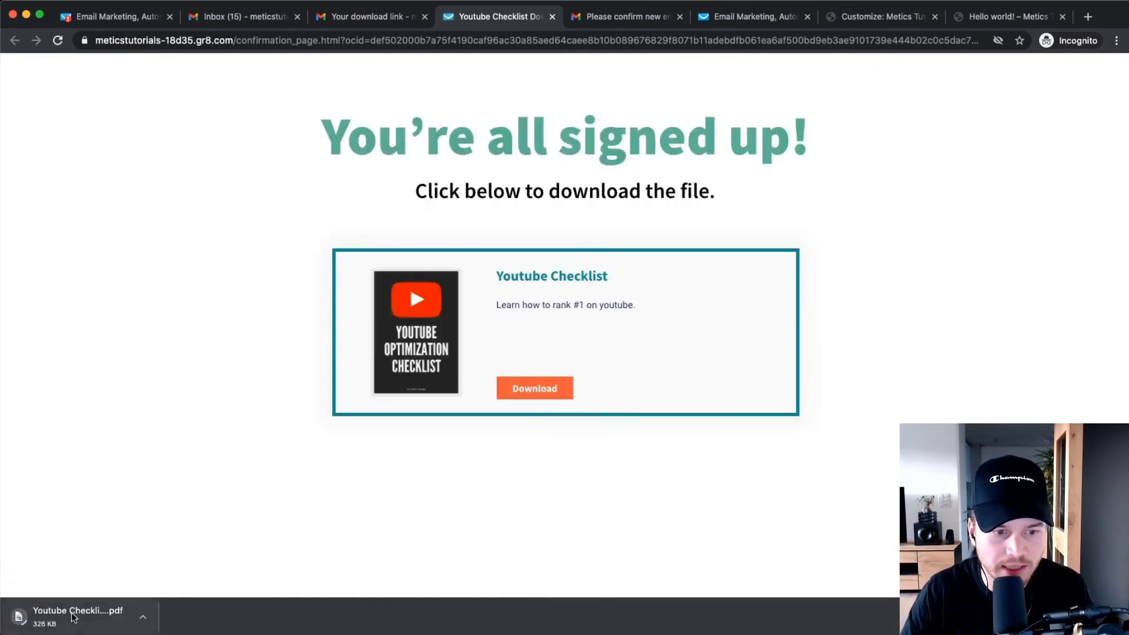
Open the 11-page Youtube Checklist PDF, scroll through it, and close its tab.
{"action": "left_click", "coordinate": [73, 616]}
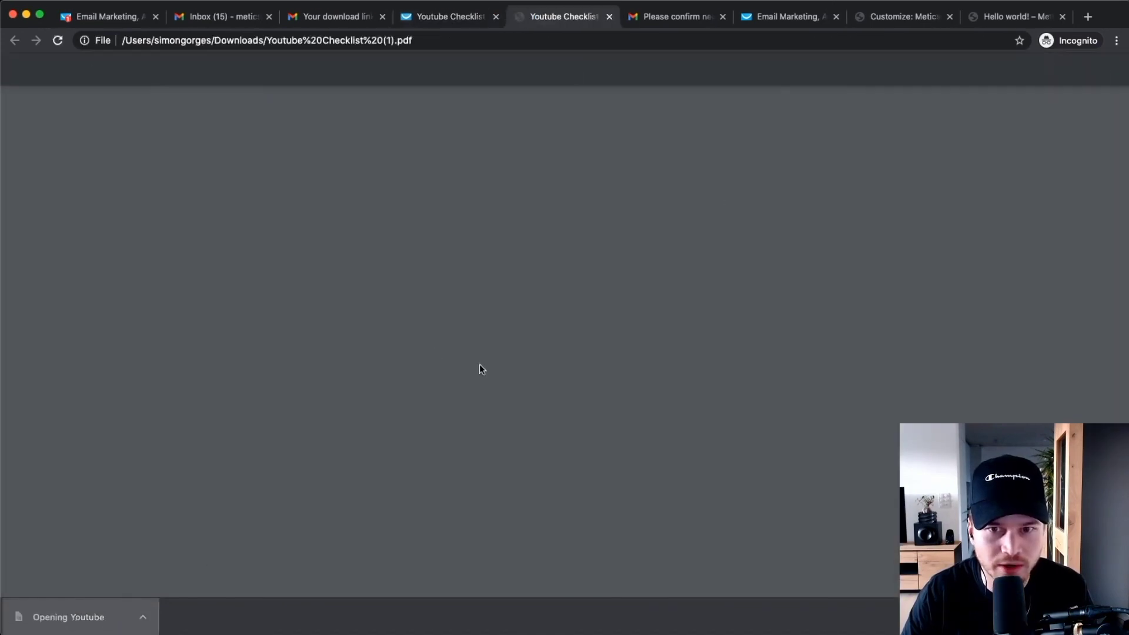
{"action": "scroll", "coordinate": [576, 305], "scroll_direction": "down", "scroll_amount": 5}
{"action": "scroll", "coordinate": [569, 347], "scroll_direction": "up", "scroll_amount": 5}
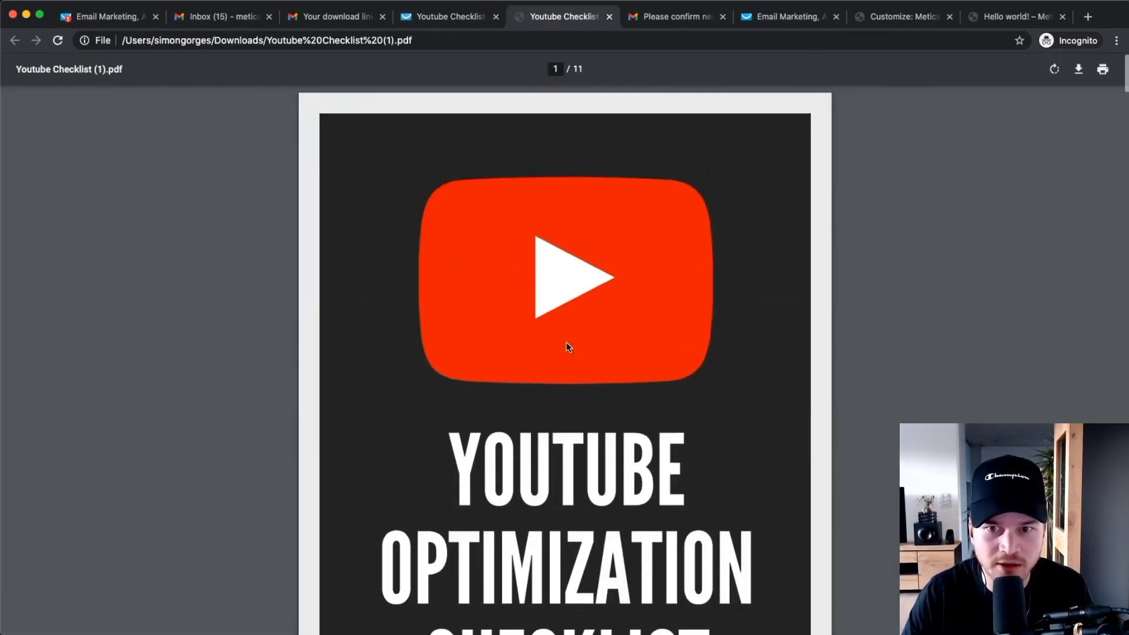
{"action": "scroll", "coordinate": [568, 347], "scroll_direction": "down", "scroll_amount": 5}
{"action": "scroll", "coordinate": [692, 216], "scroll_direction": "up", "scroll_amount": 5}
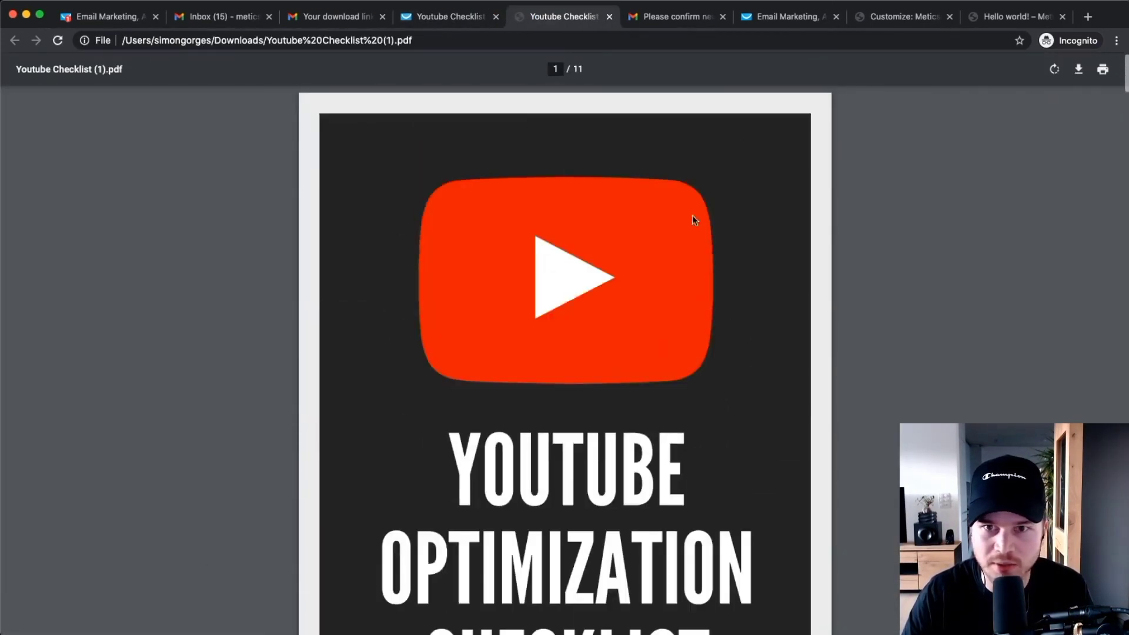
{"action": "left_click", "coordinate": [609, 17]}
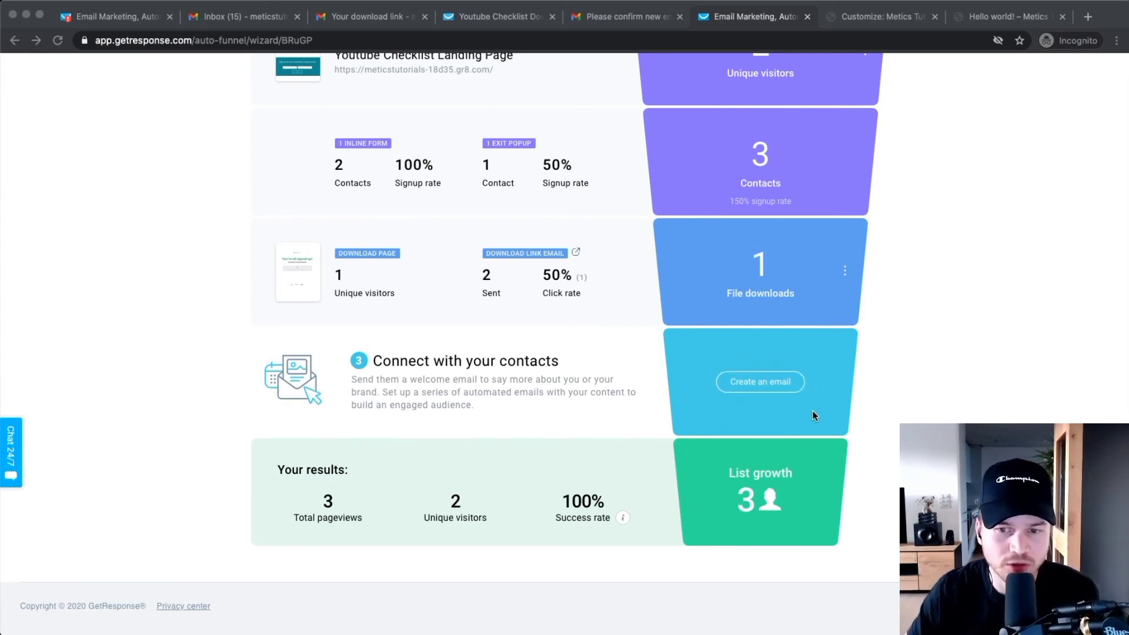
Exit the completed funnel from the top of its overview, returning to the funnels list.
{"action": "left_click", "coordinate": [749, 381]}
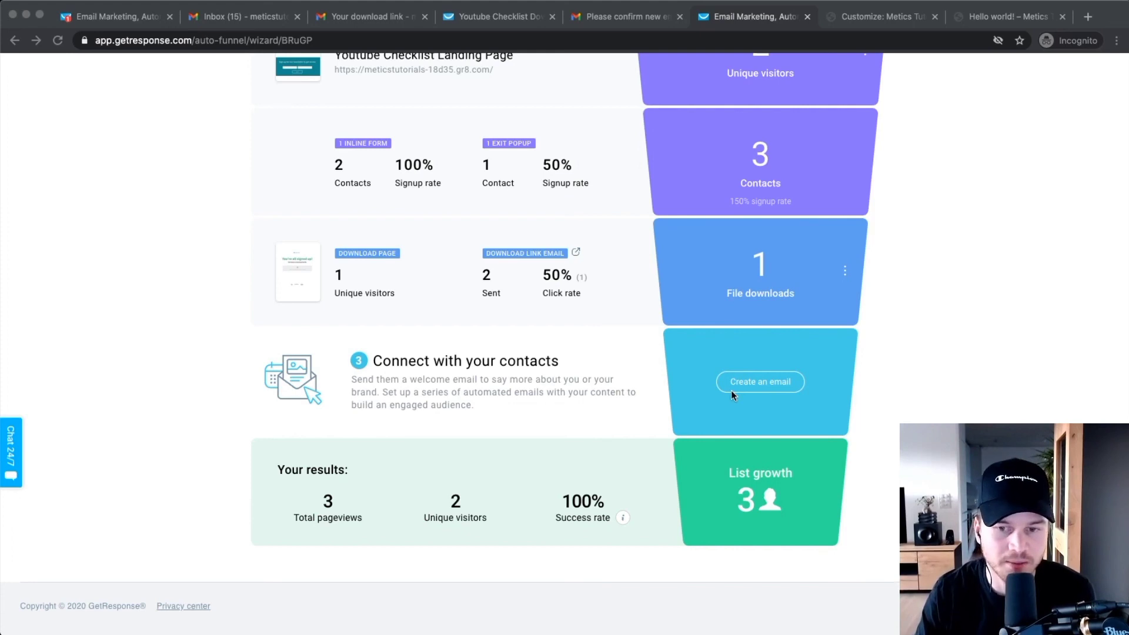
{"action": "left_click", "coordinate": [819, 383]}
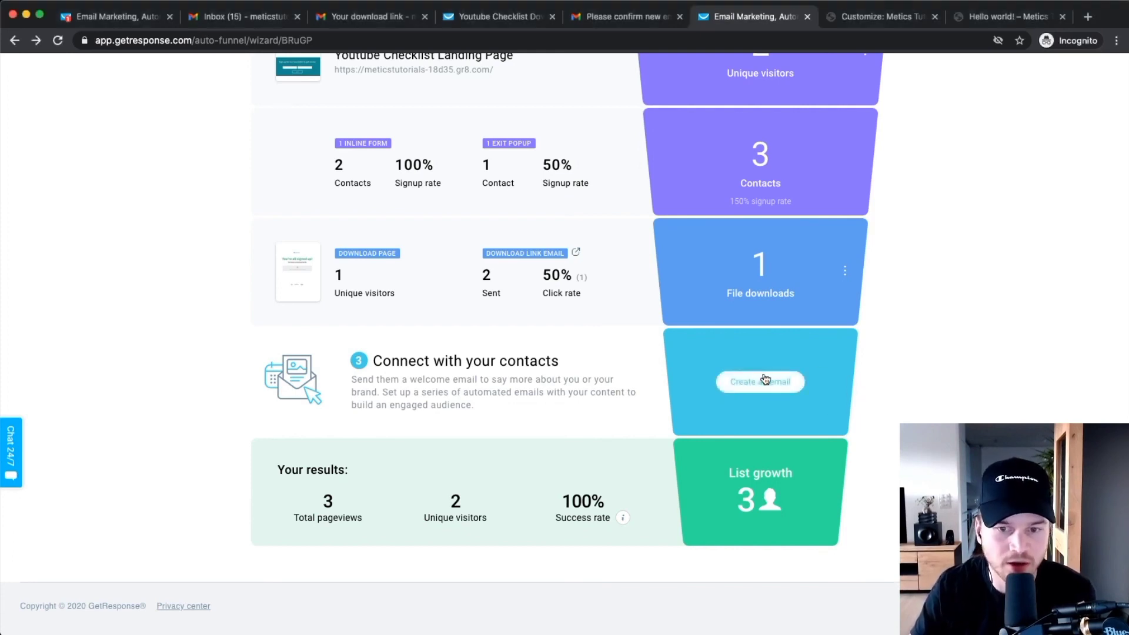
{"action": "scroll", "coordinate": [762, 394], "scroll_direction": "up", "scroll_amount": 2}
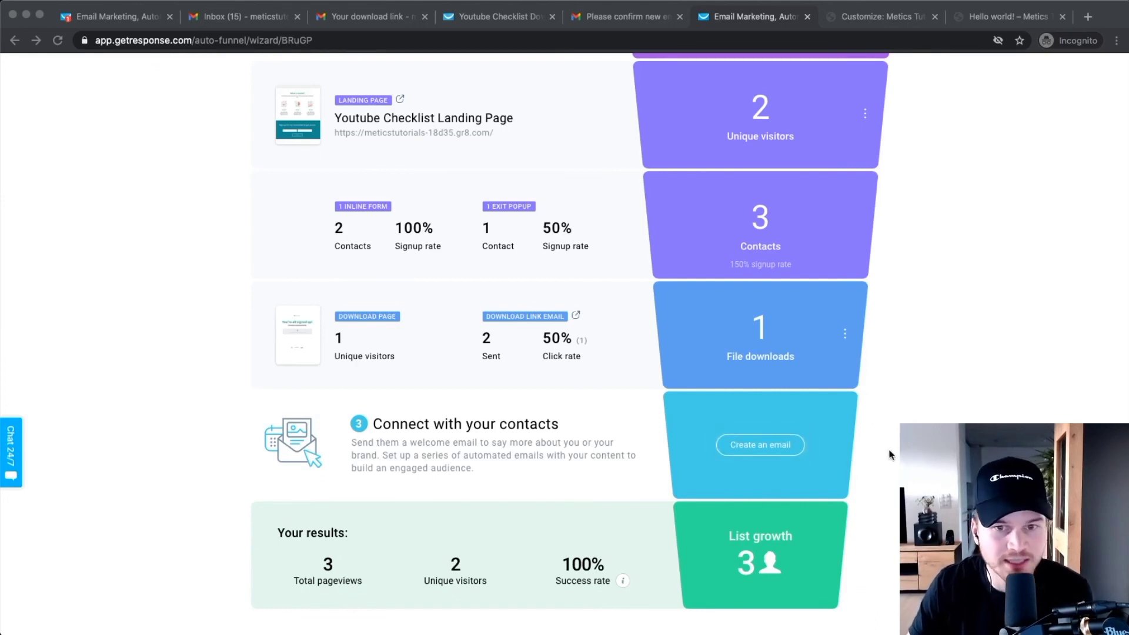
{"action": "scroll", "coordinate": [889, 454], "scroll_direction": "up", "scroll_amount": 5}
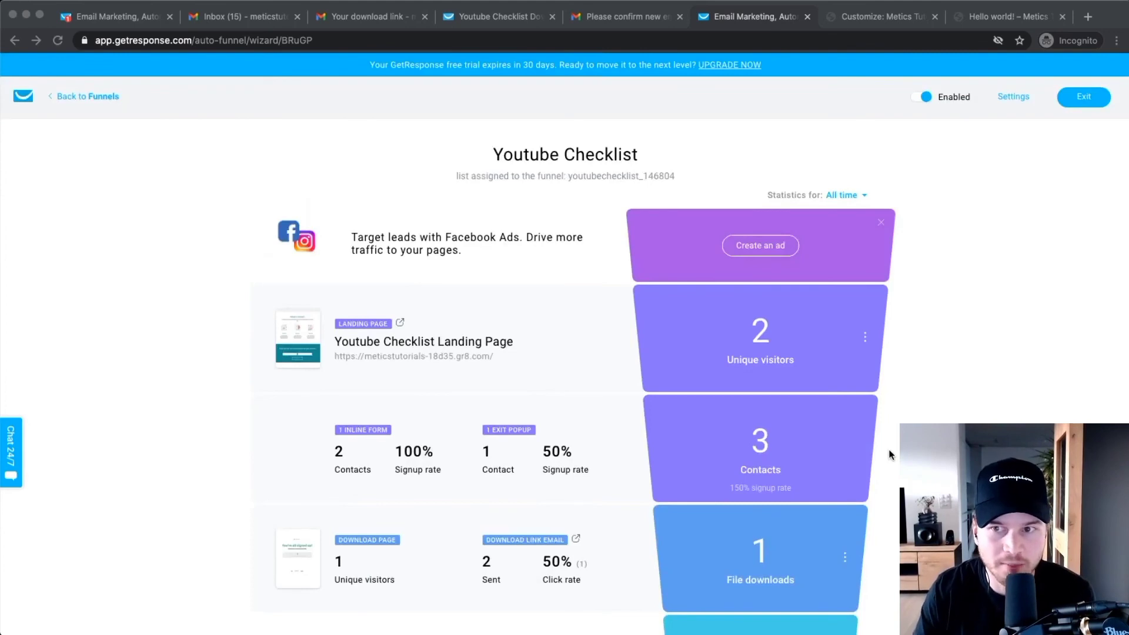
{"action": "left_click", "coordinate": [1077, 103]}
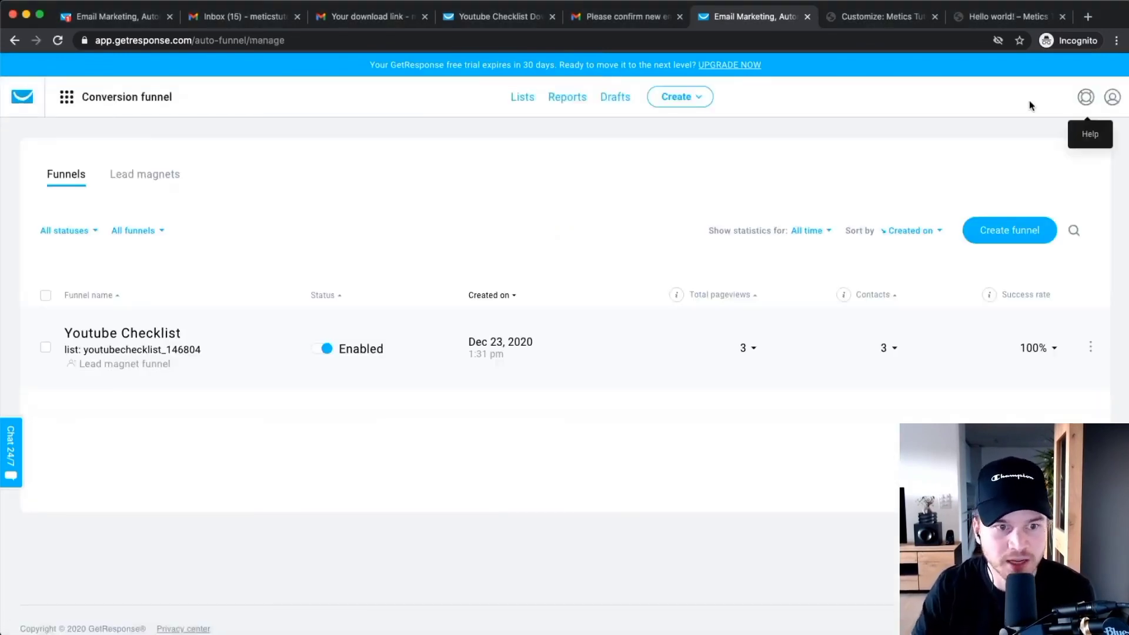
Go to Lists and select the youtubechecklist_146804 list name, which holds 2 contacts.
{"action": "left_click", "coordinate": [522, 97]}
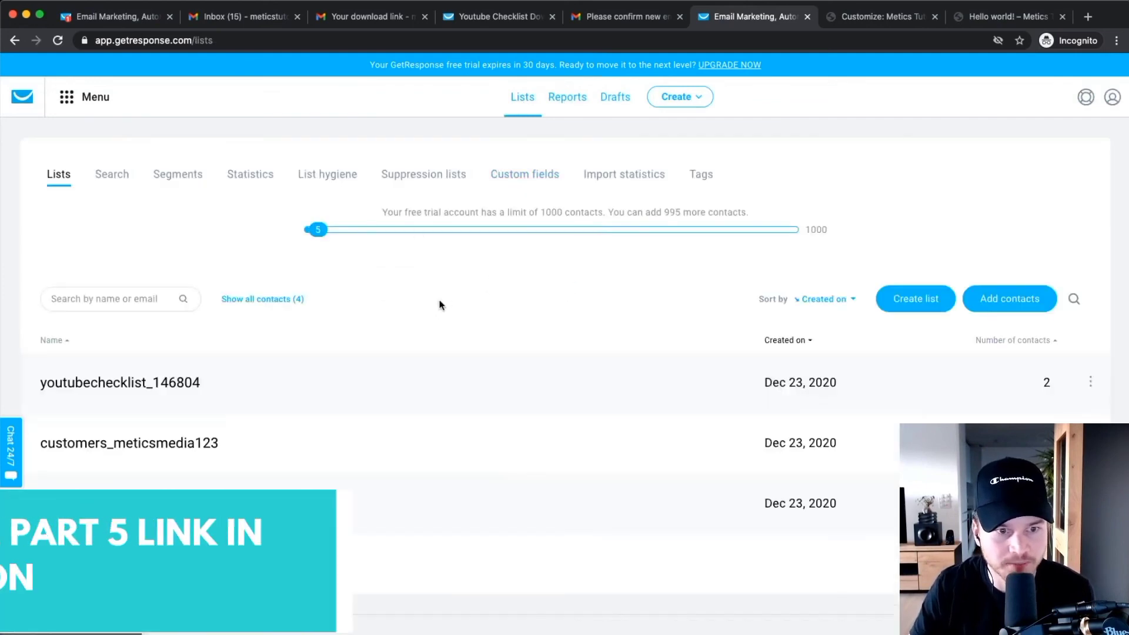
{"action": "left_click_drag", "start_coordinate": [232, 389], "coordinate": [17, 394]}
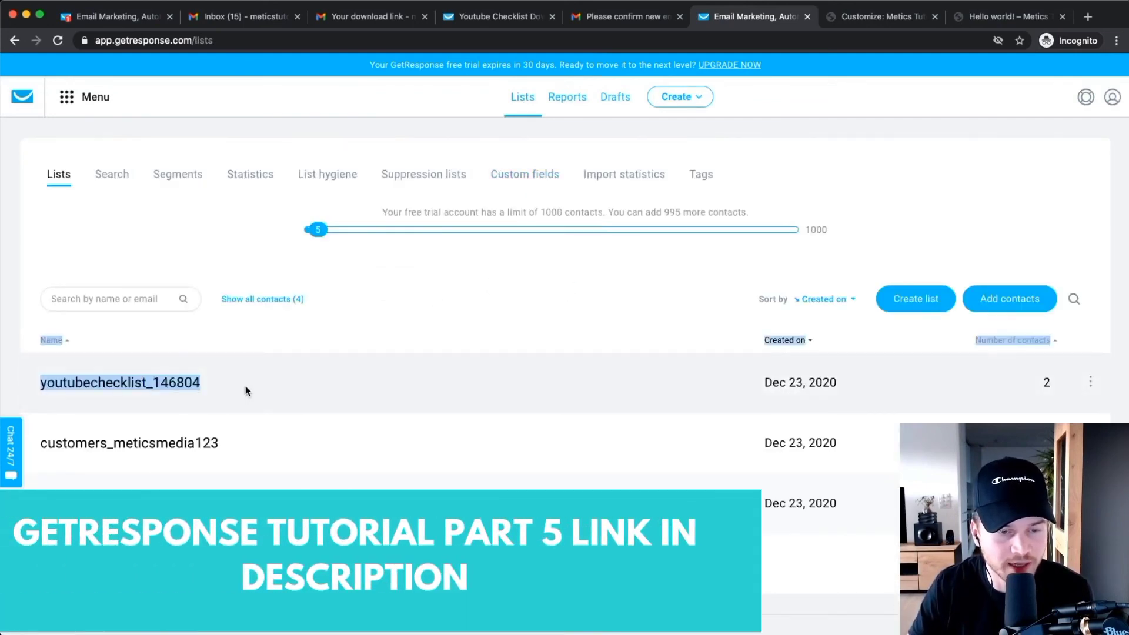
{"action": "left_click", "coordinate": [246, 386]}
{"action": "left_click_drag", "start_coordinate": [248, 379], "coordinate": [91, 384]}
{"action": "scroll", "coordinate": [90, 386], "scroll_direction": "up", "scroll_amount": 5}
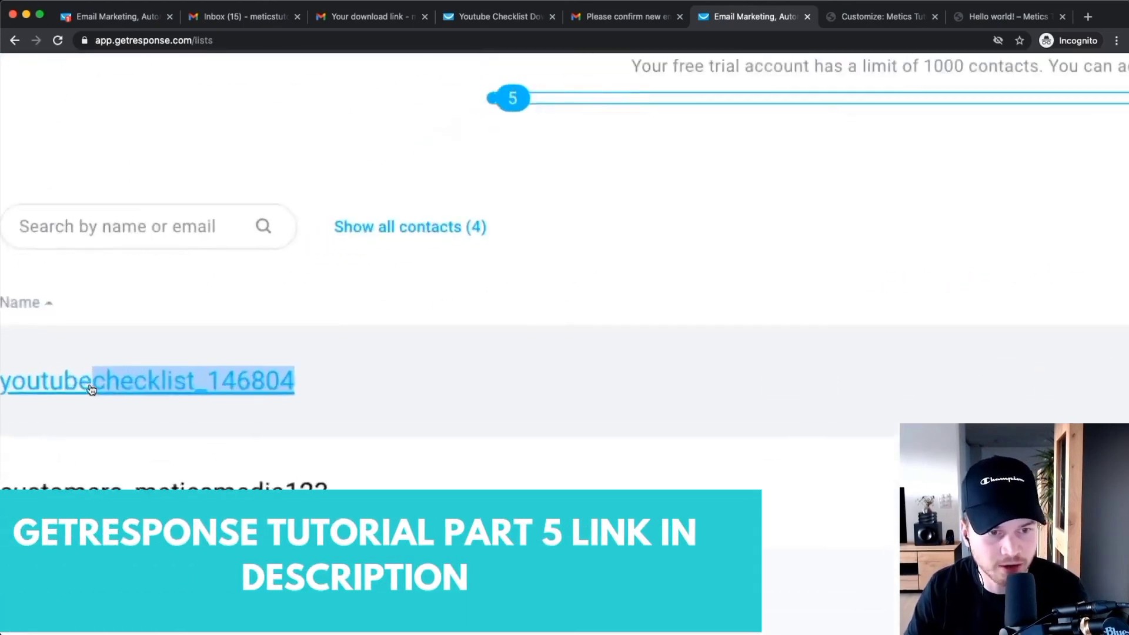
{"action": "scroll", "coordinate": [106, 386], "scroll_direction": "left", "scroll_amount": 3}
{"action": "left_click", "coordinate": [446, 313]}
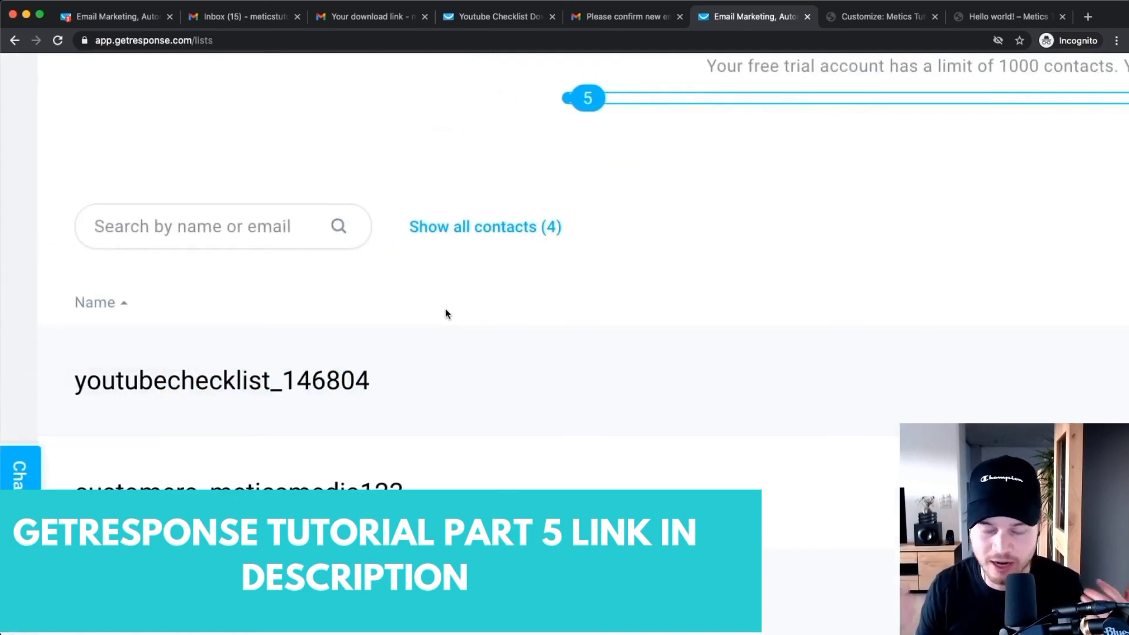